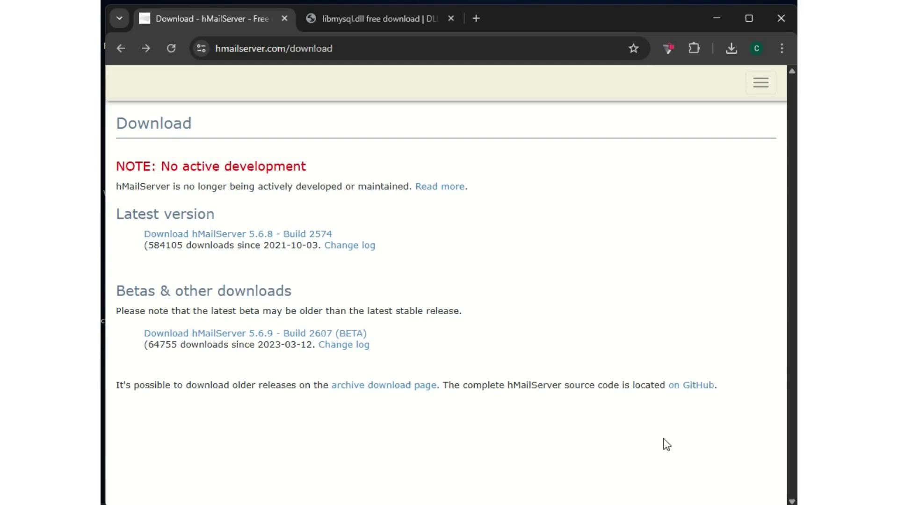
- Launch the hMailServer-5.6.8-B2574 installer from the Downloads folder window
click(664, 502)
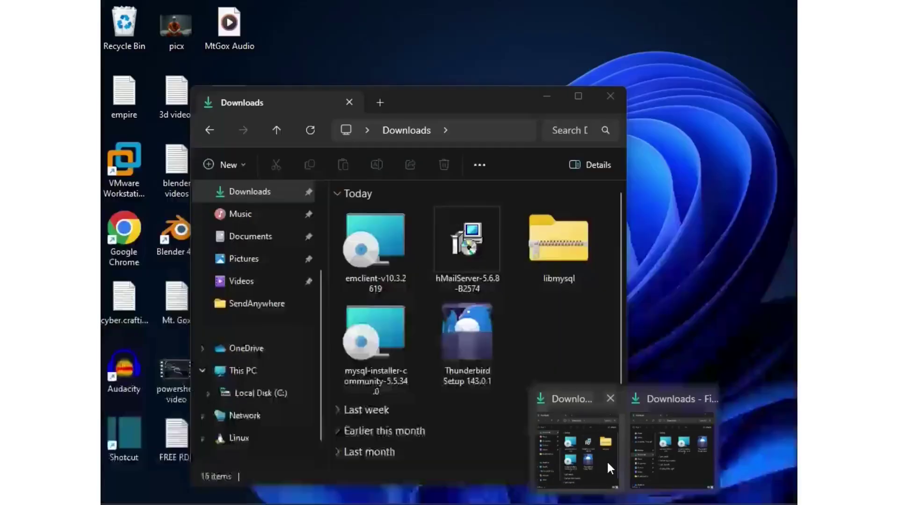
click(607, 460)
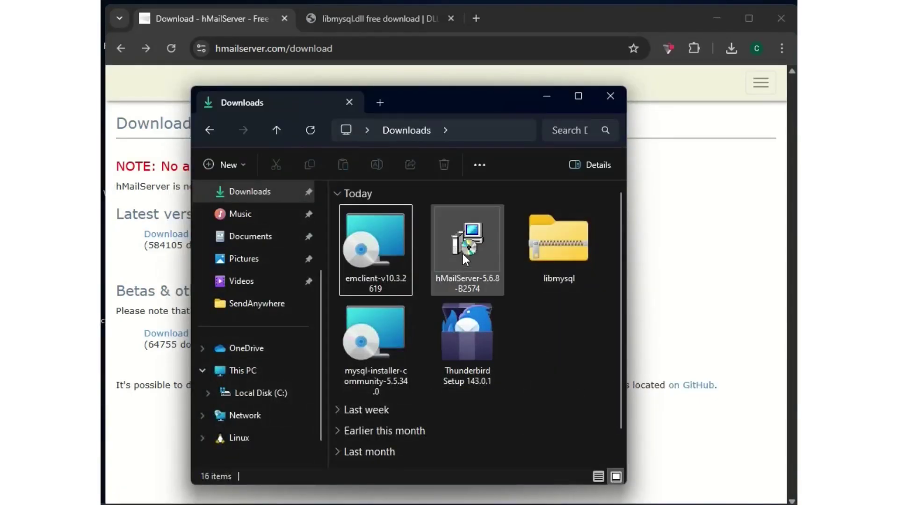
click(467, 234)
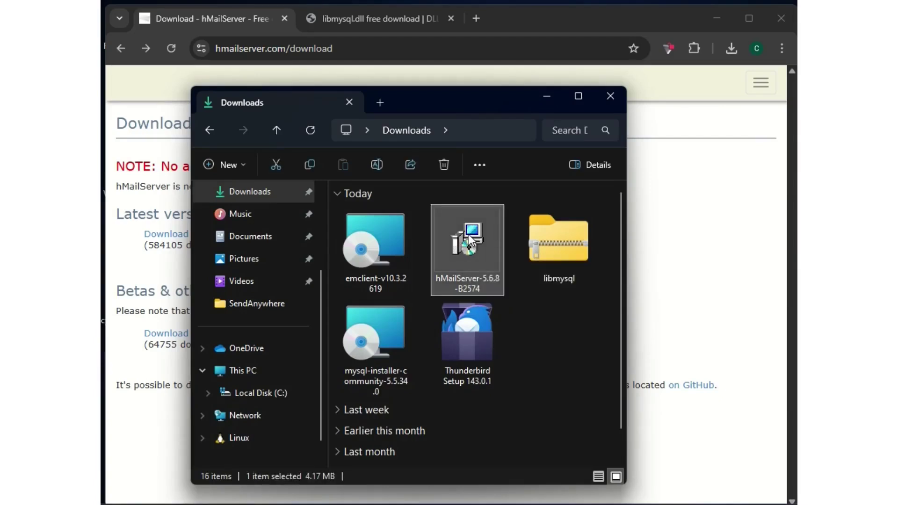
double_click(469, 241)
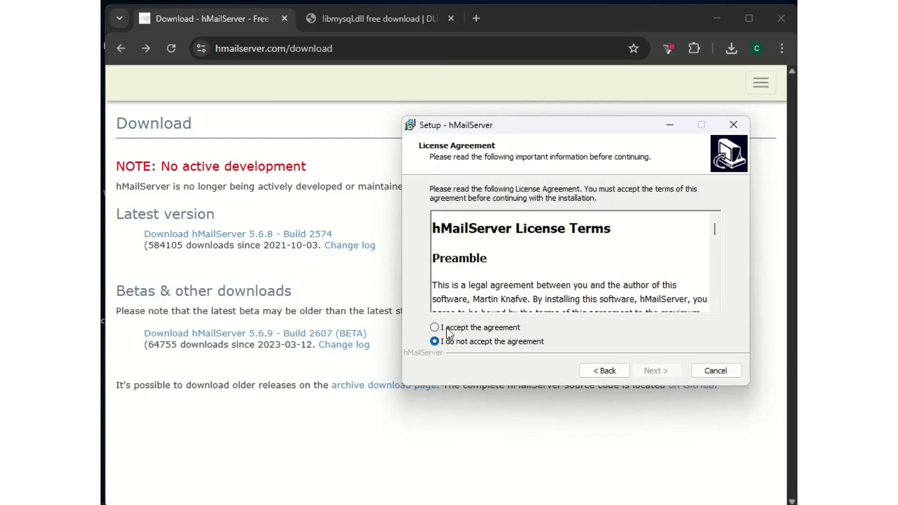
- Accept the licence agreement and keep the default install location and full installation
click(444, 328)
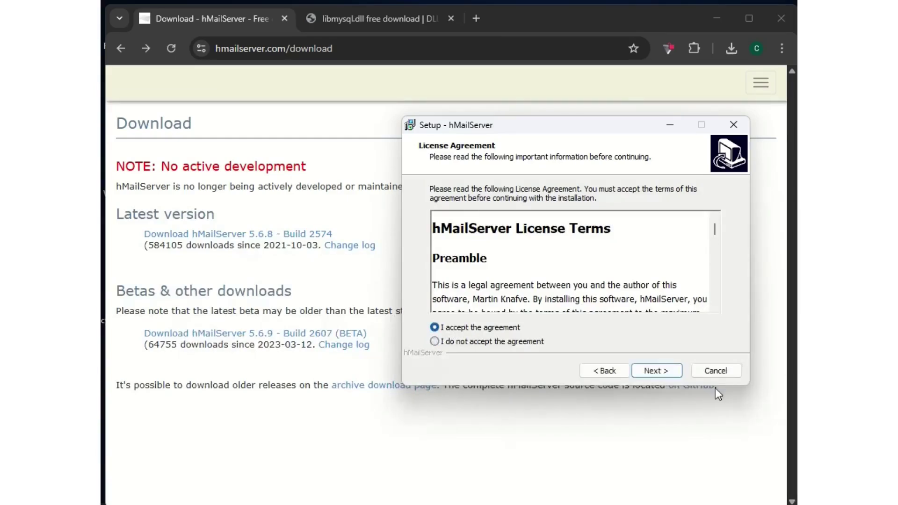
click(664, 373)
click(663, 371)
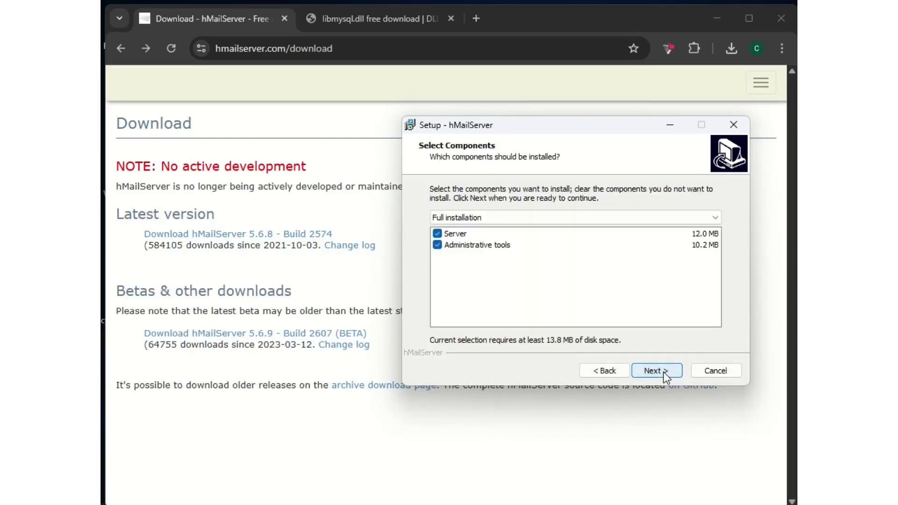
click(663, 371)
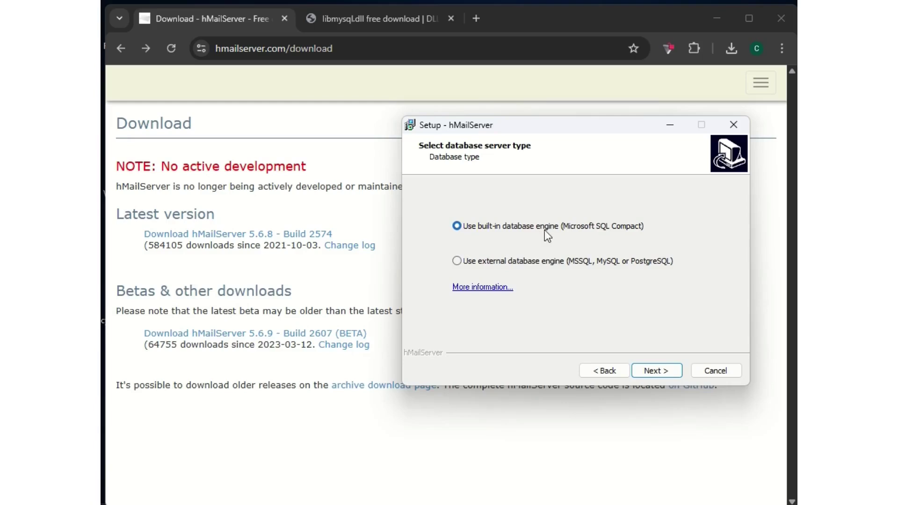
- Choose the external database engine and keep the default Start Menu folder
click(456, 260)
click(654, 368)
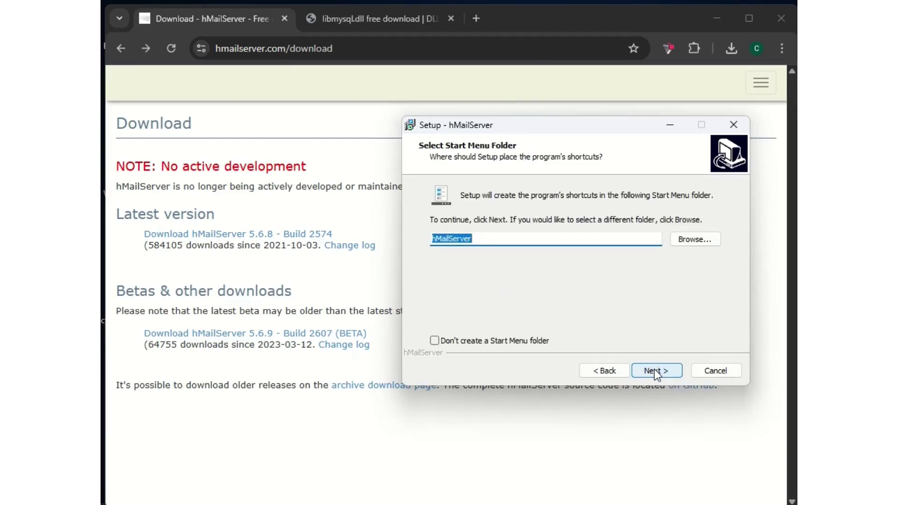
click(654, 369)
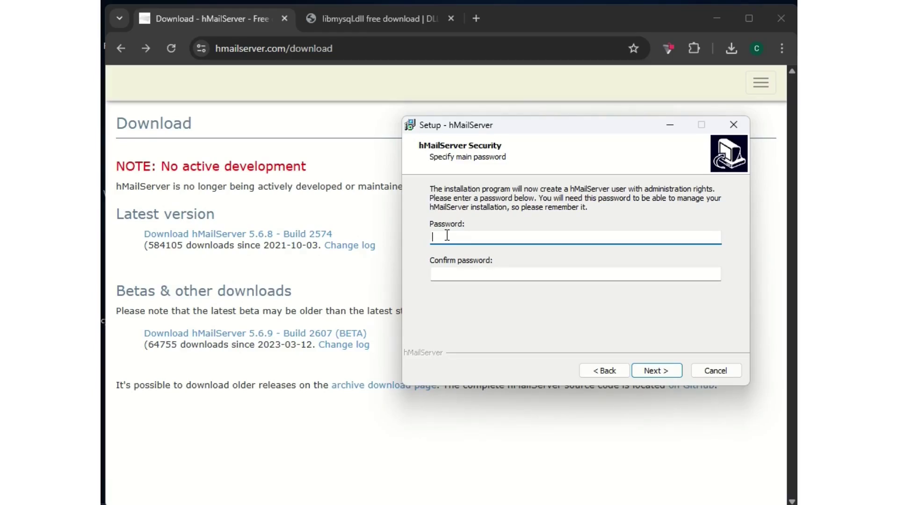
- Enter and confirm the administrator password, then start installing hMailServer
click(490, 269)
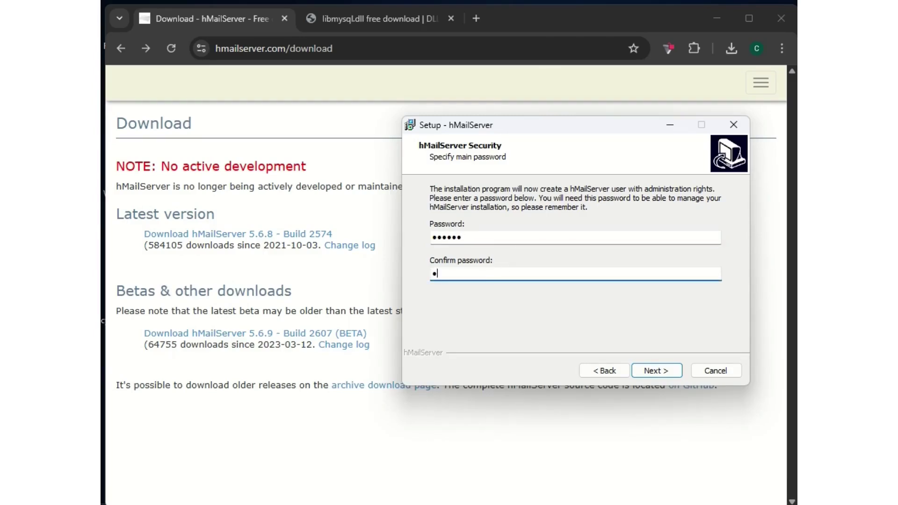
click(658, 372)
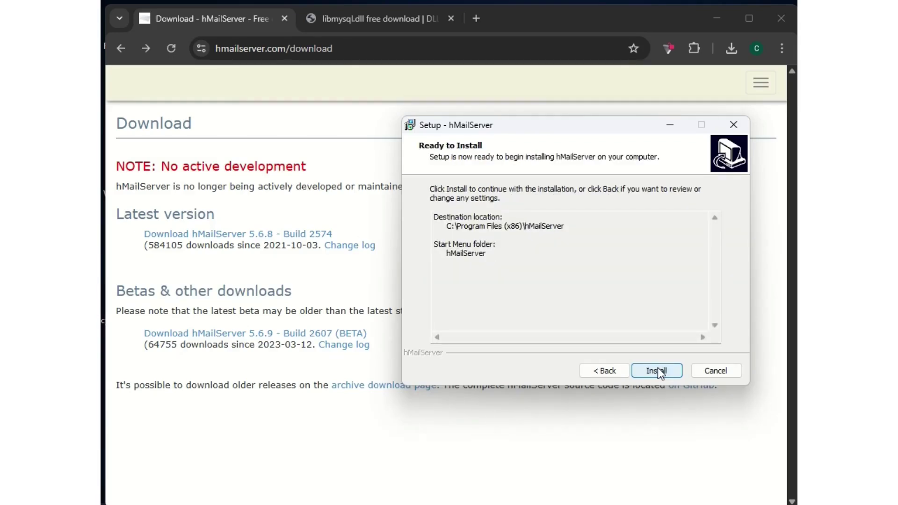
click(657, 370)
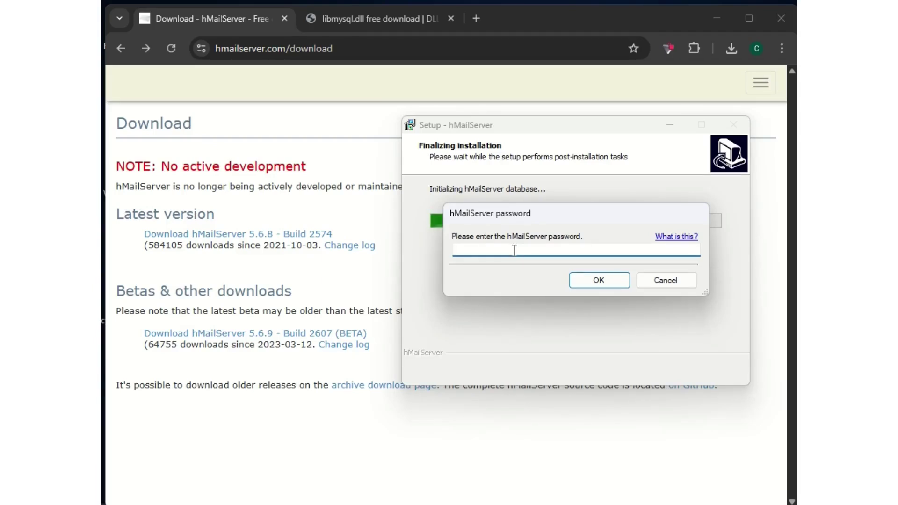
- Submit the hMailServer password, choose to create a new database, and select MySQL as server type
text(******)
key(Return)
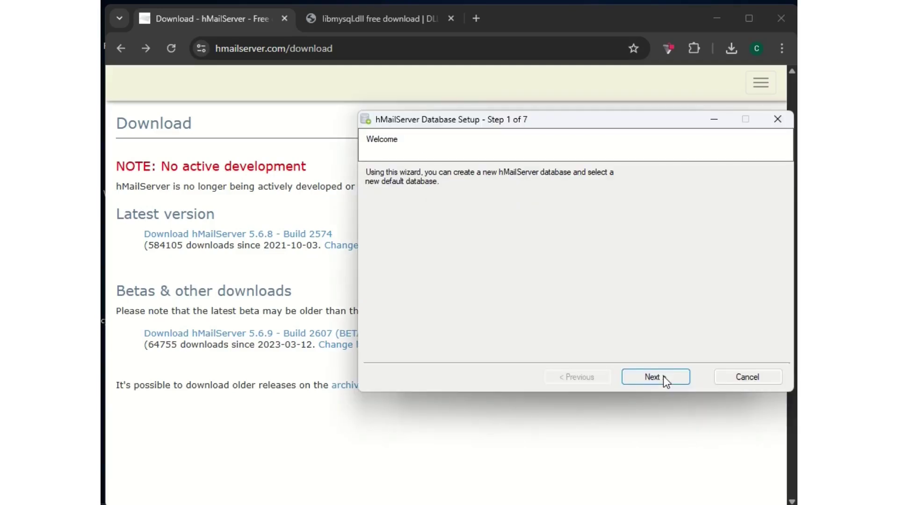
click(663, 376)
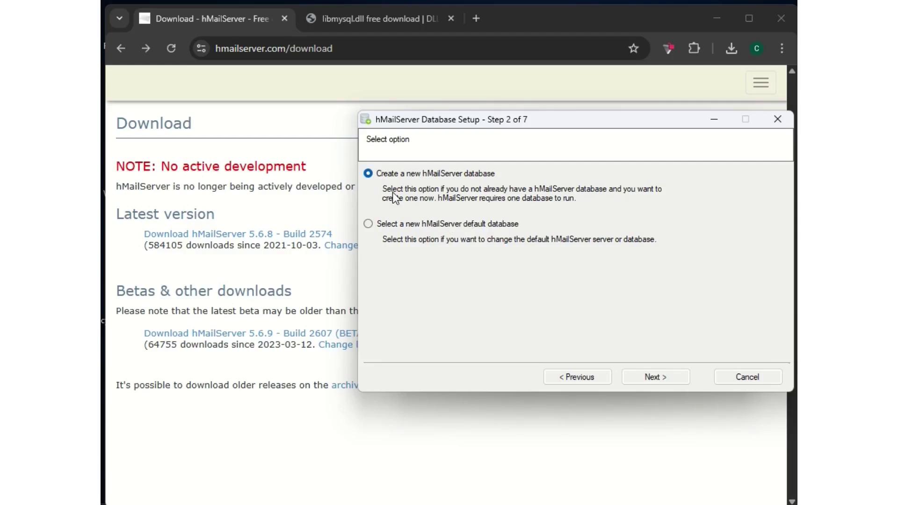
click(649, 380)
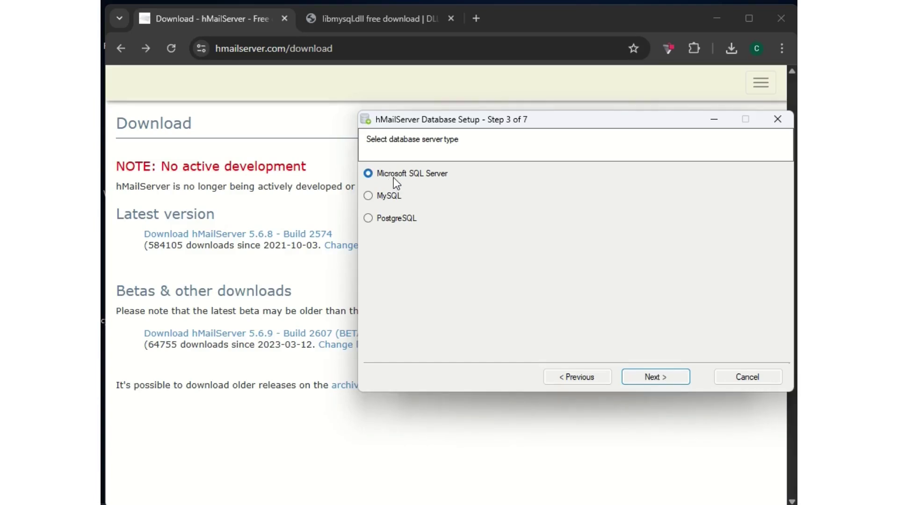
click(368, 196)
click(664, 381)
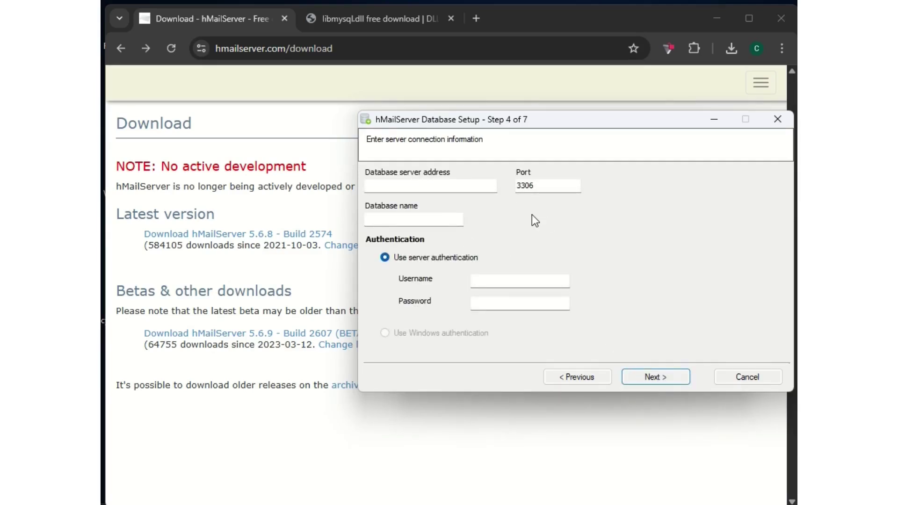
- Enter server address localhost, database name hmail and username root, then continue
click(429, 185)
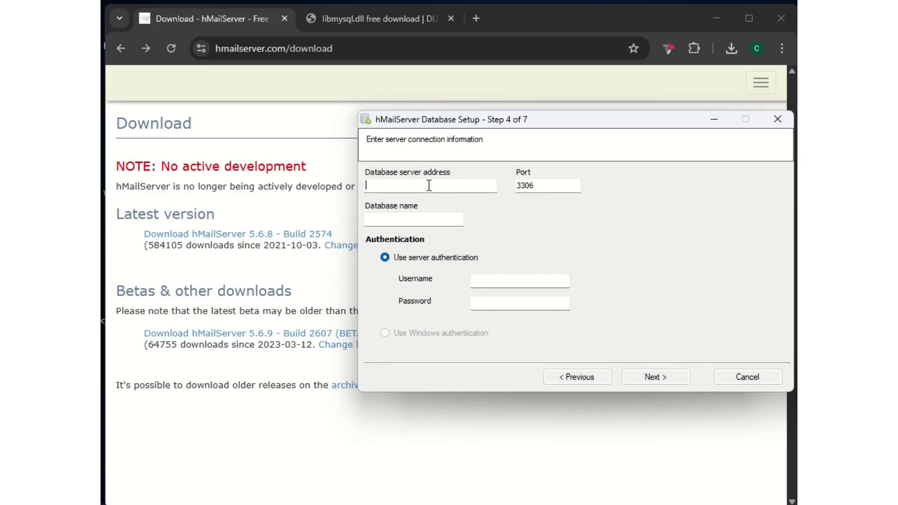
text(localhost)
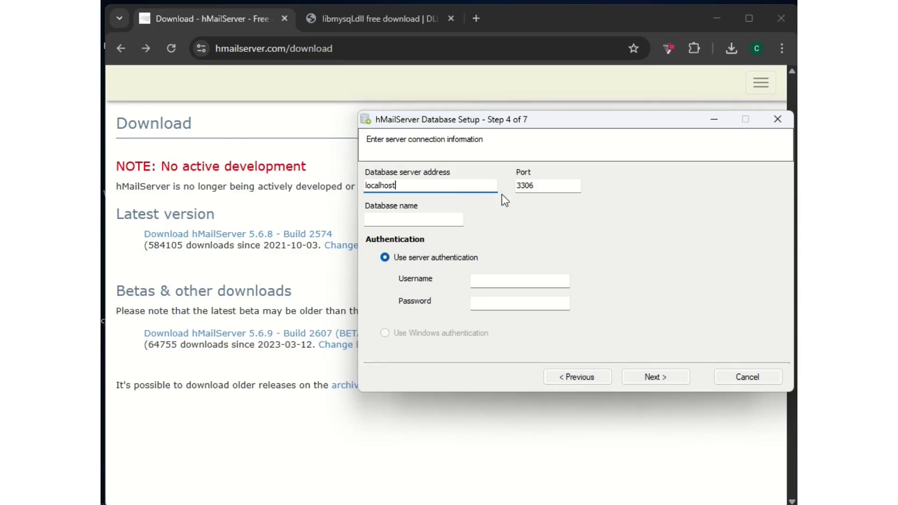
click(425, 219)
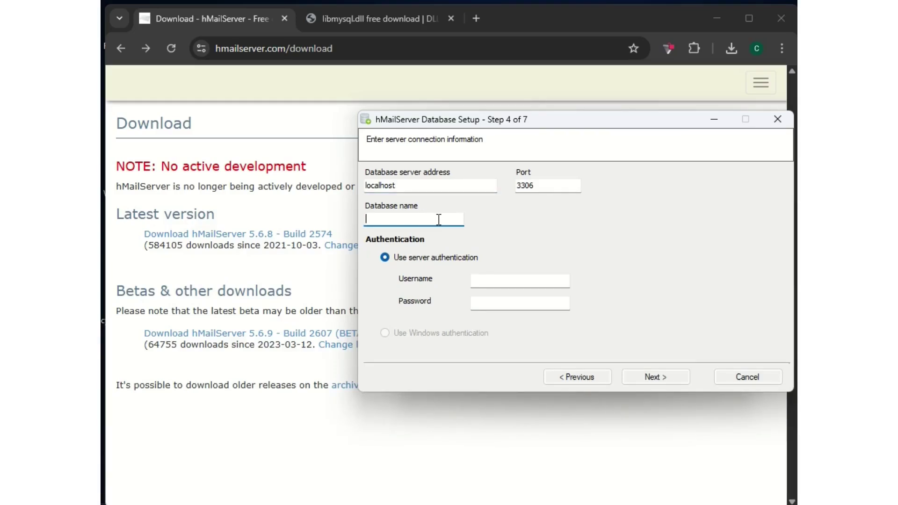
text(hmail)
click(521, 281)
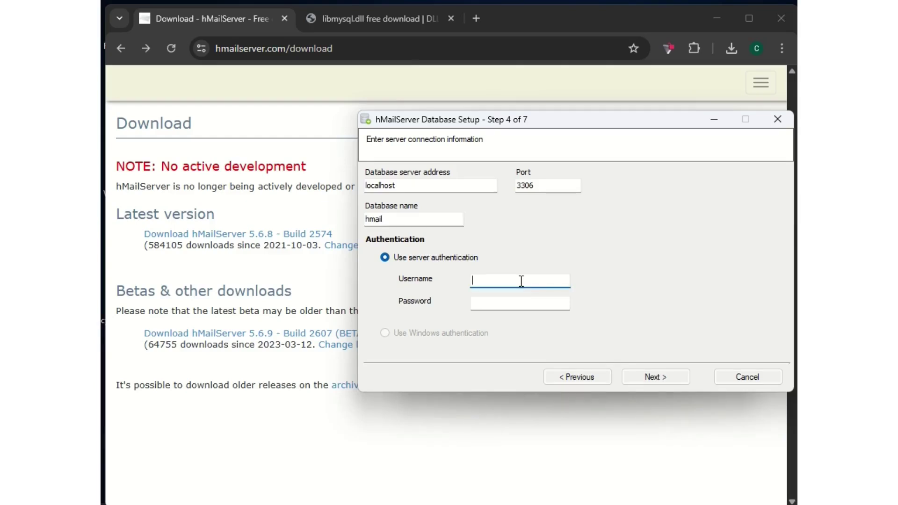
text(root)
click(664, 377)
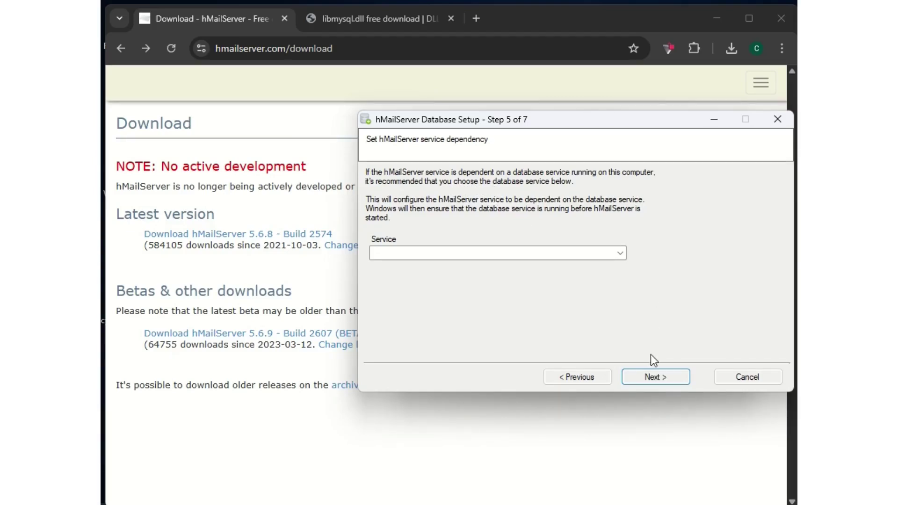
- Run the database creation, copy 'libmysql.dll' from the load error, and bring up Google in Chrome
click(650, 379)
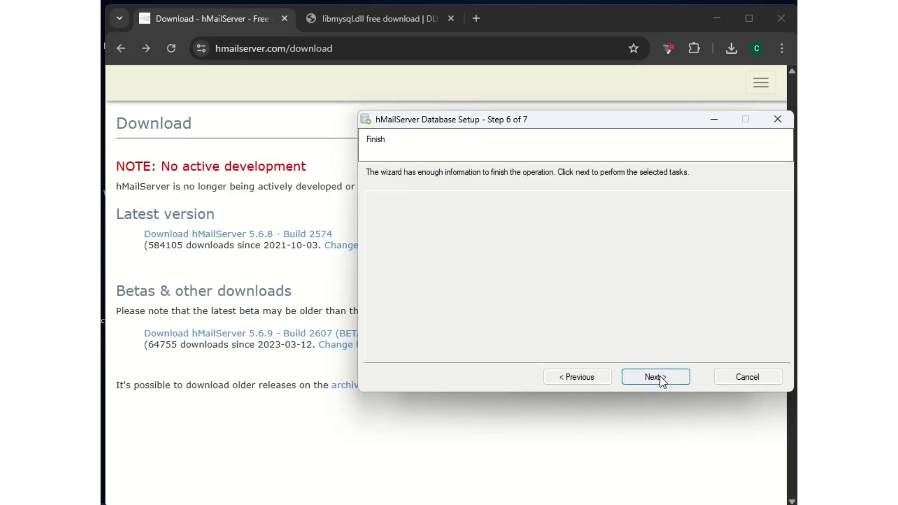
click(657, 383)
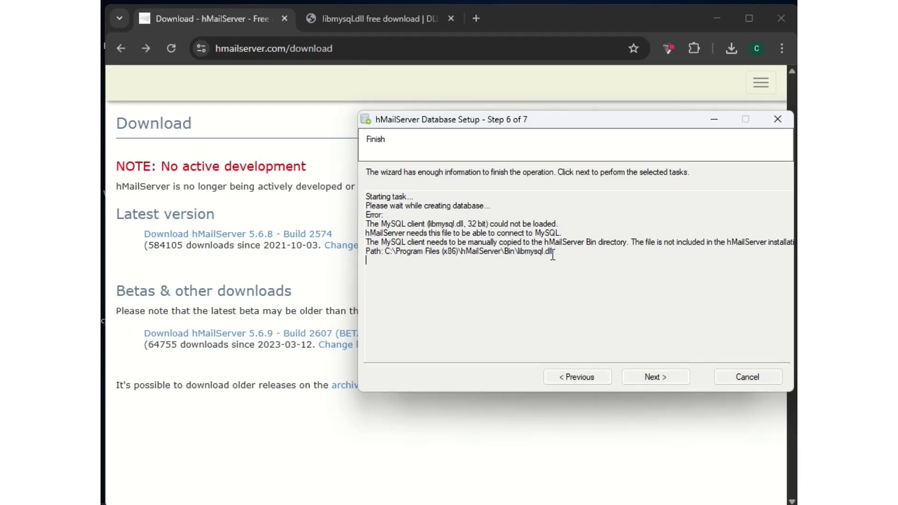
drag(557, 253, 519, 252)
right_click(523, 252)
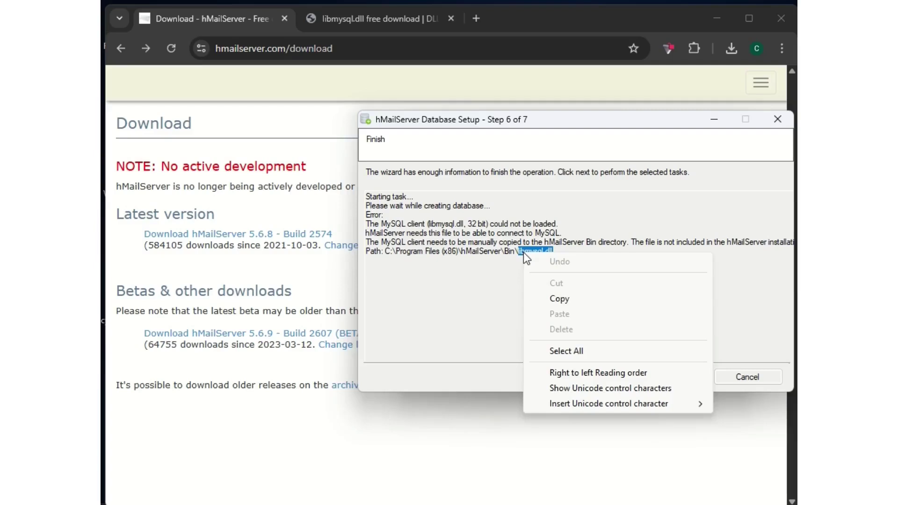
click(565, 302)
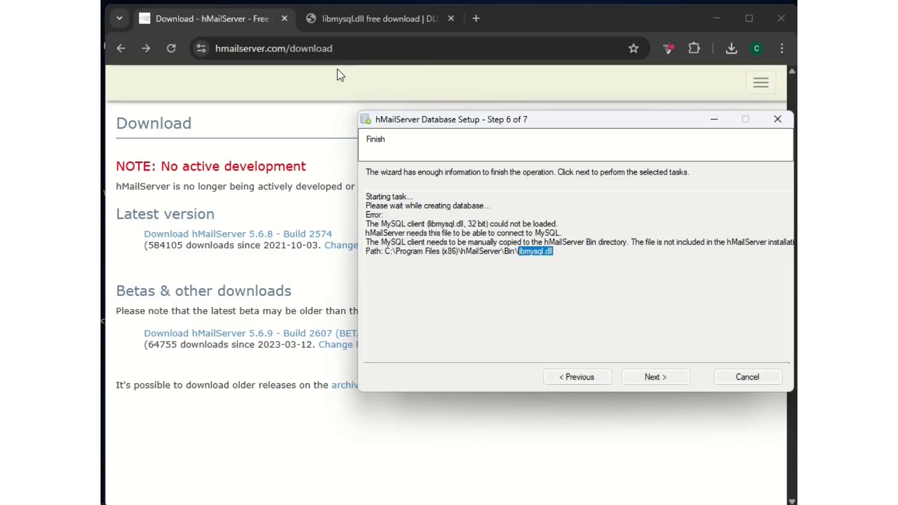
click(327, 84)
key(alt+Home)
- Search Google for a libmysql.dll download and compare the results with the DLL-files page
right_click(307, 212)
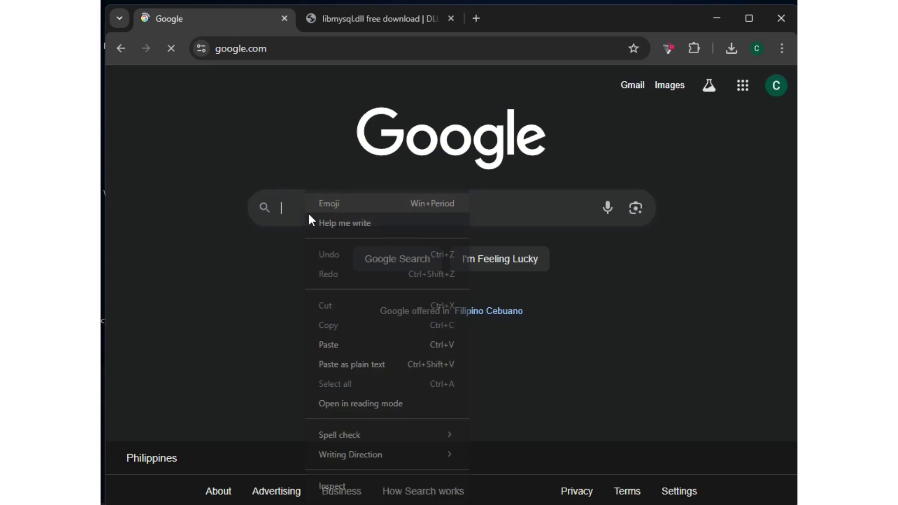
click(344, 344)
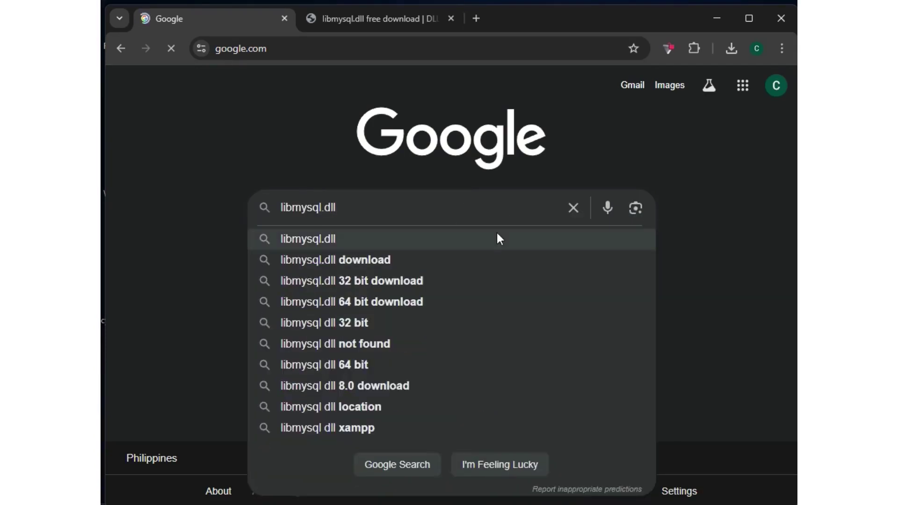
click(402, 258)
click(355, 21)
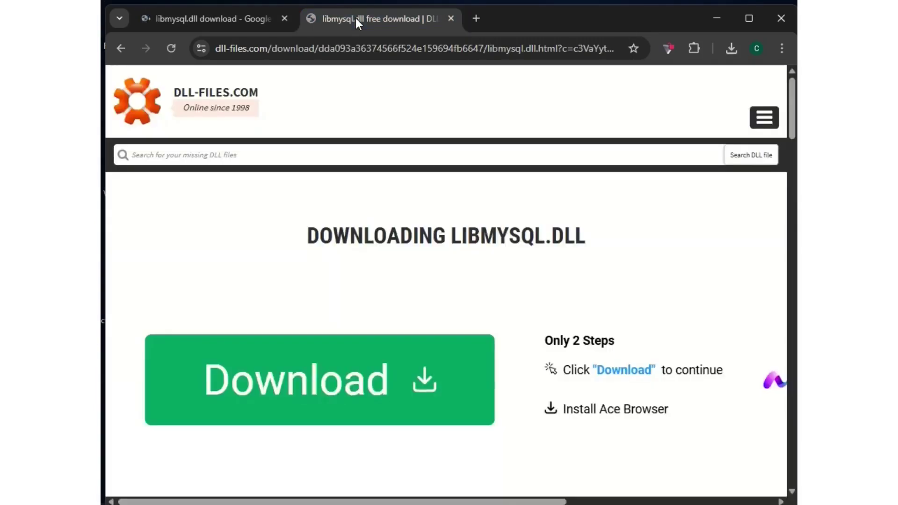
click(240, 16)
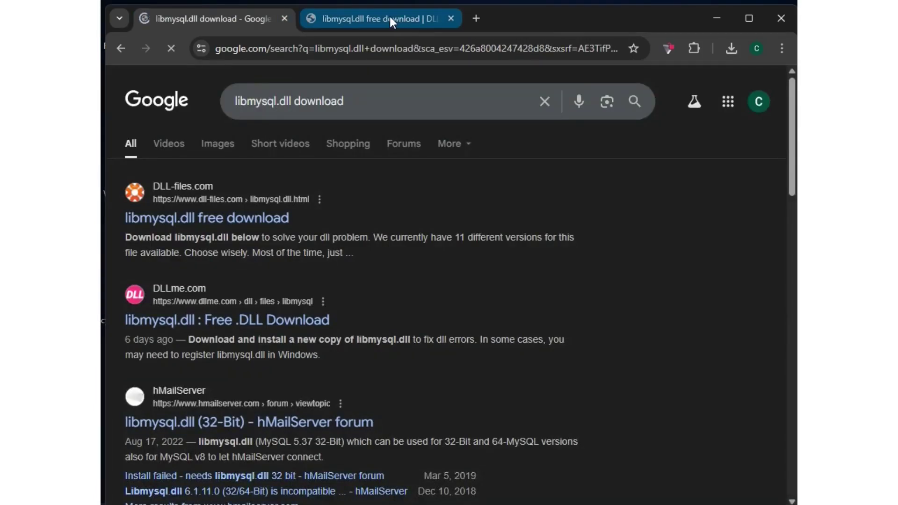
click(389, 17)
click(239, 21)
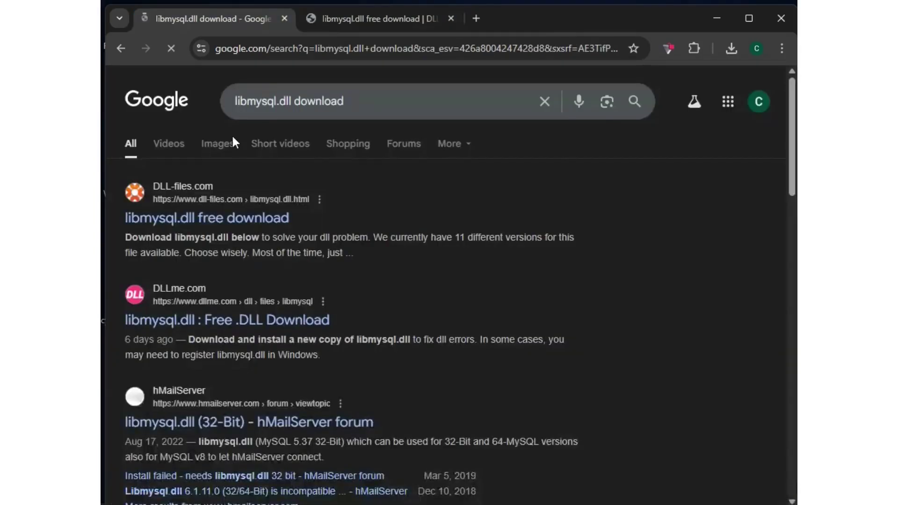
click(400, 24)
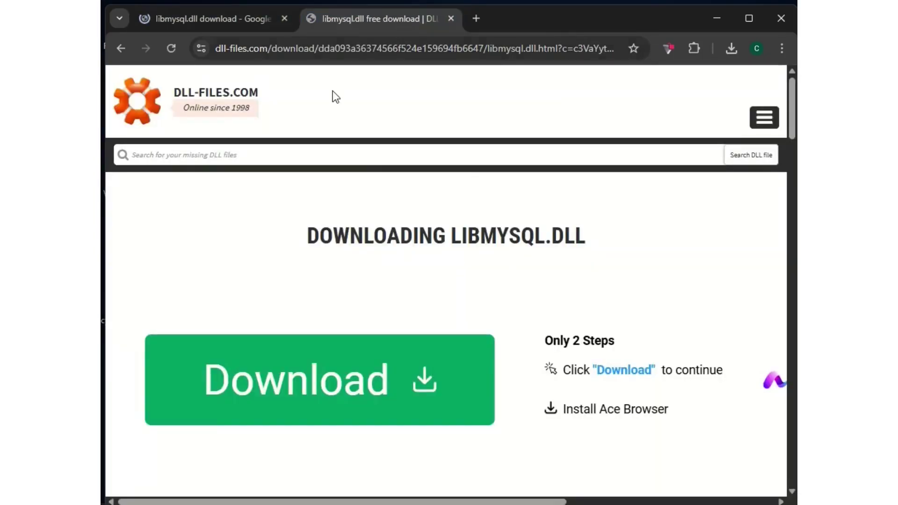
scroll(558, 181, down, 8)
scroll(557, 186, down, 10)
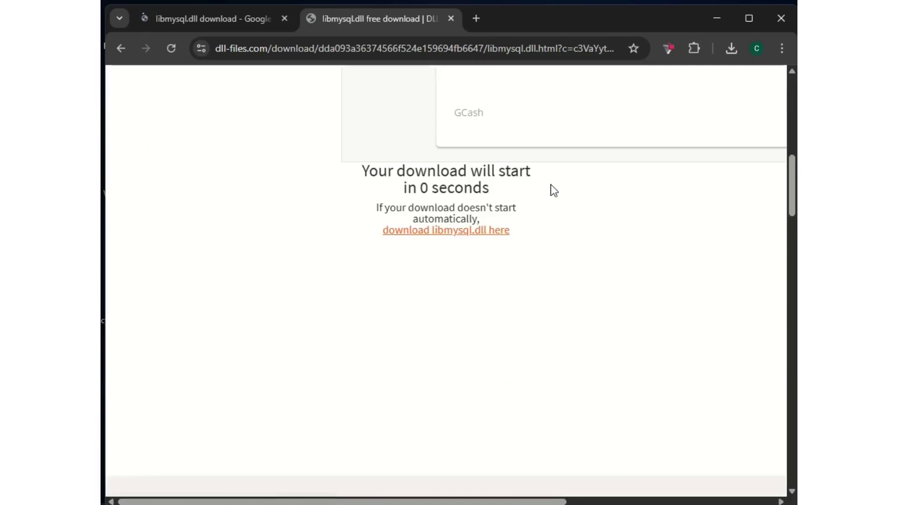
scroll(553, 186, up, 15)
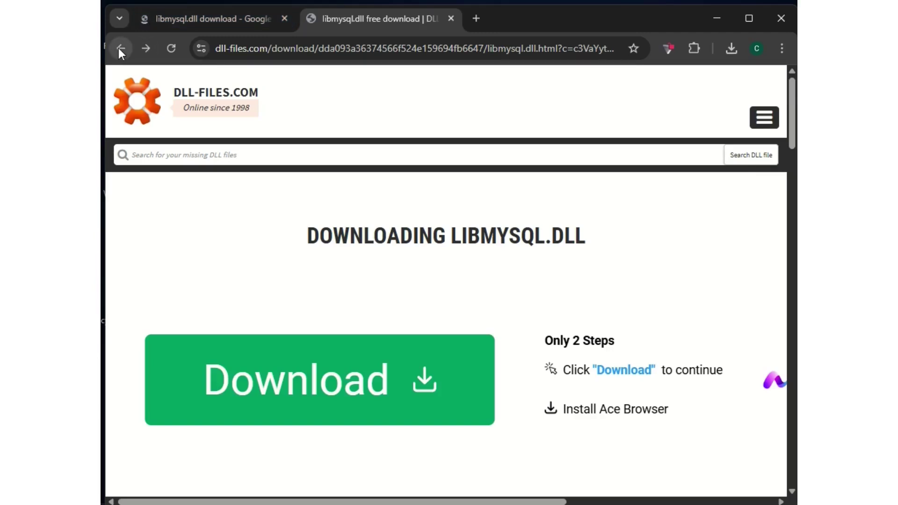
- Open the dll-files.com libmysql.dll result and locate the 32-bit version 6.1.10.0 entry
click(187, 18)
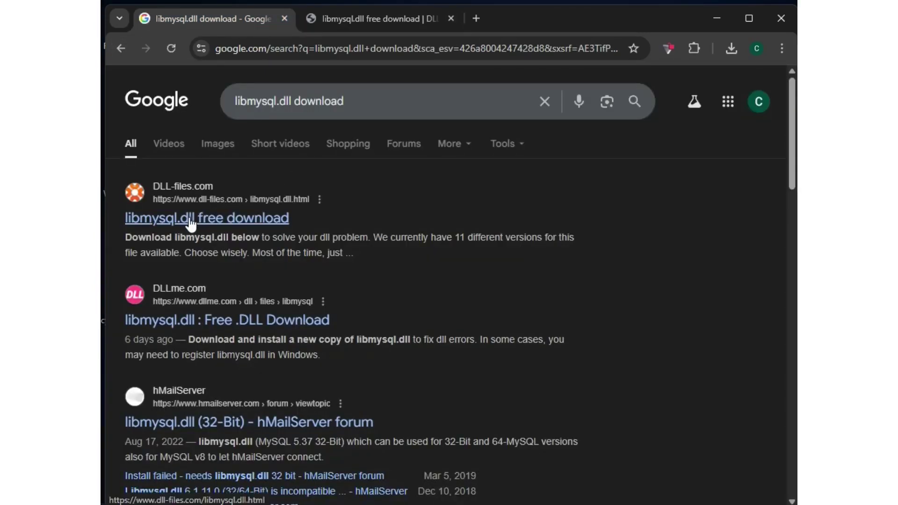
click(189, 223)
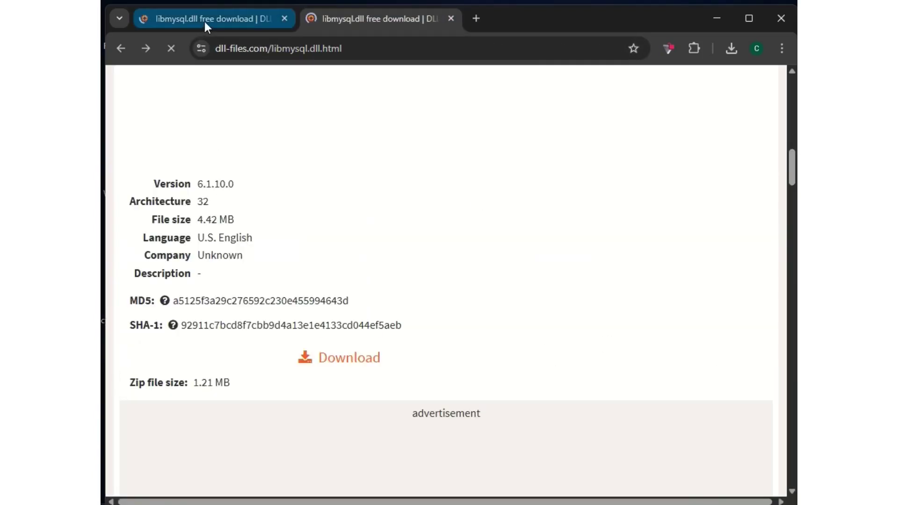
scroll(413, 192, up, 5)
scroll(414, 206, up, 5)
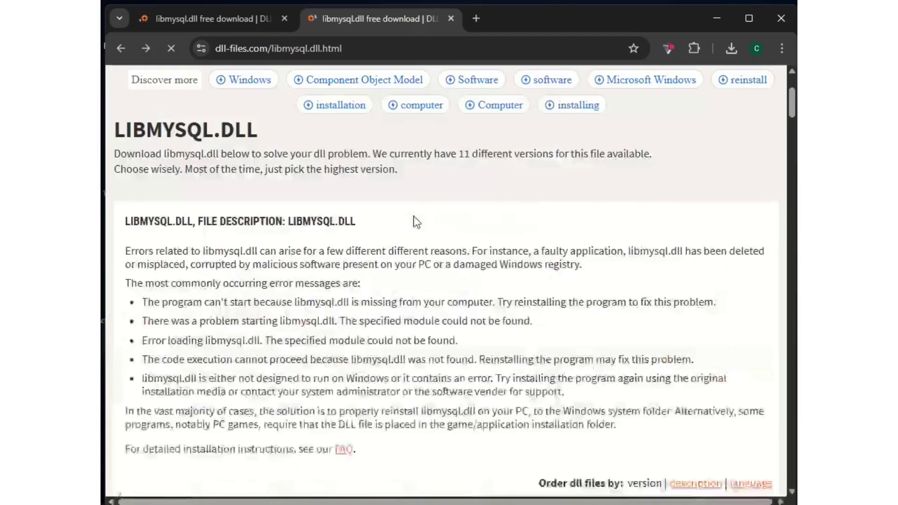
scroll(416, 216, up, 2)
scroll(422, 217, up, 2)
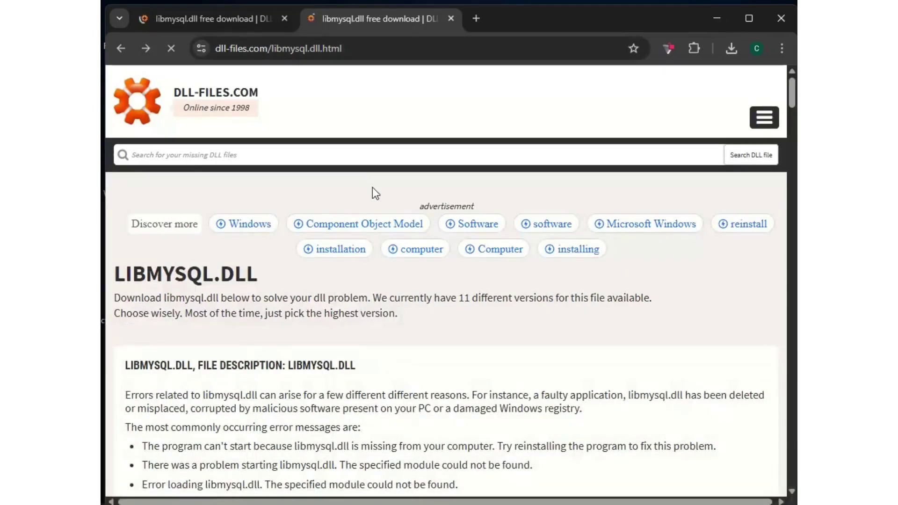
scroll(457, 257, down, 9)
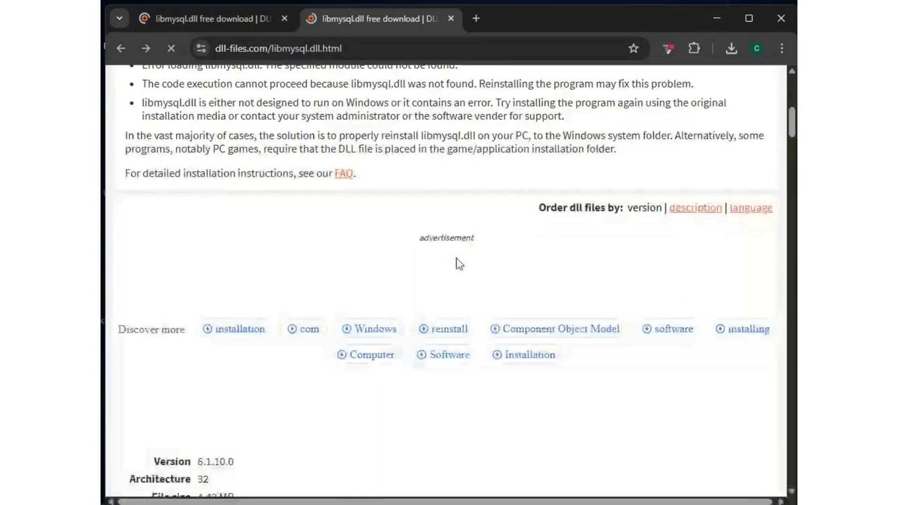
scroll(457, 263, down, 5)
scroll(455, 264, up, 6)
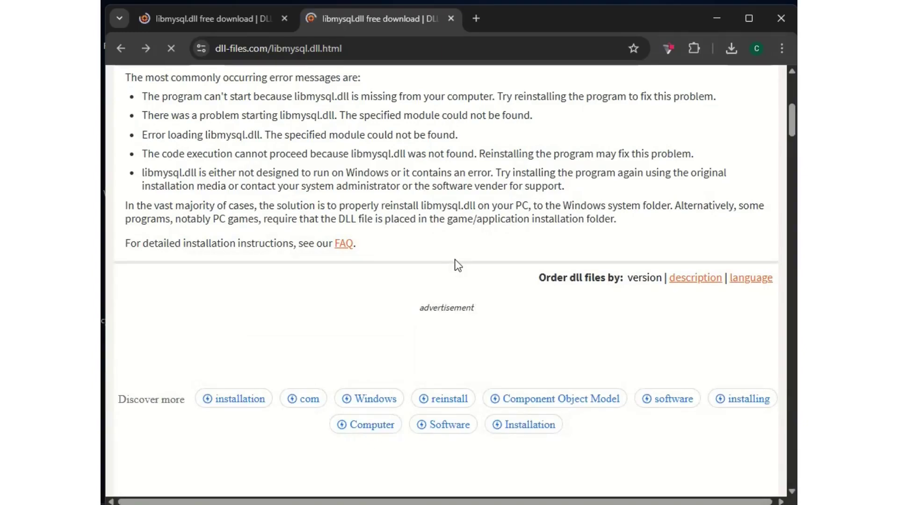
scroll(457, 264, down, 8)
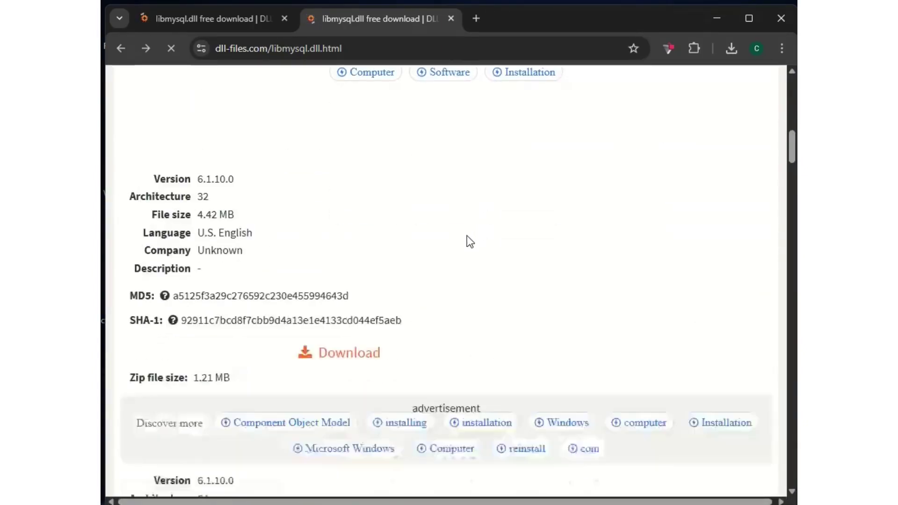
scroll(467, 237, down, 2)
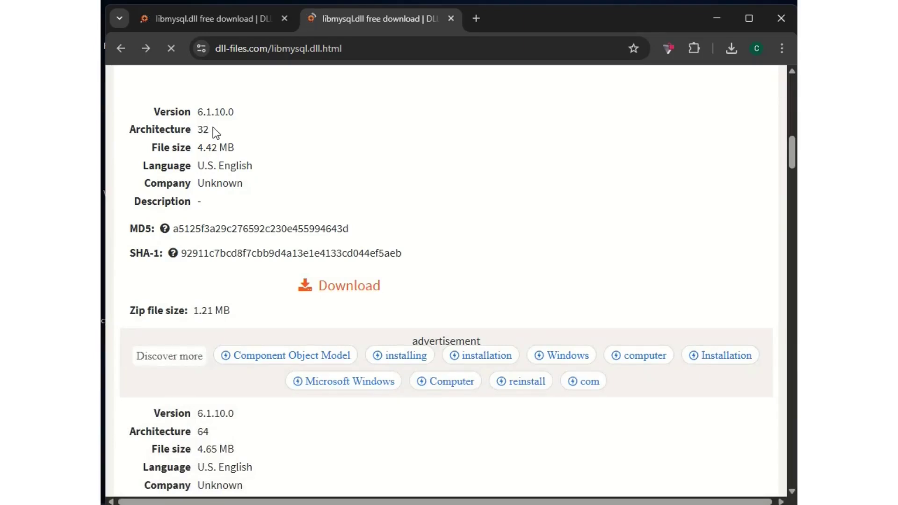
scroll(306, 184, down, 5)
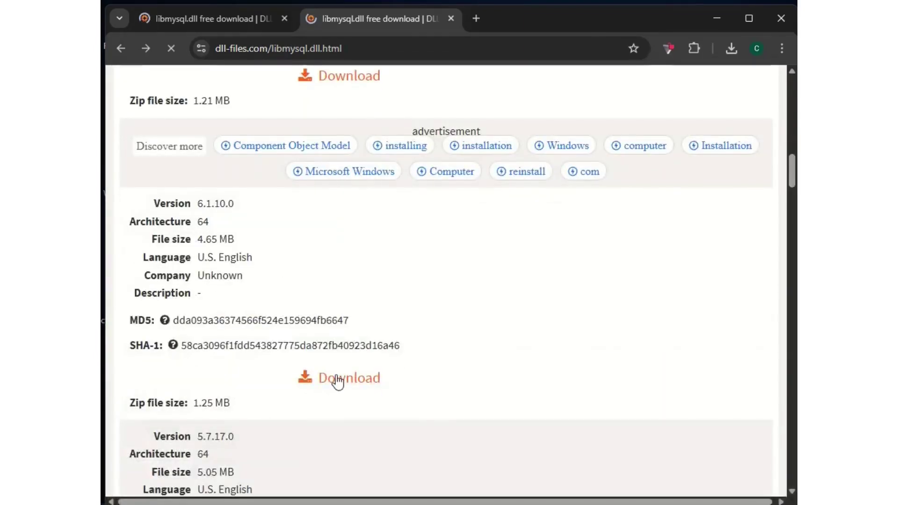
scroll(495, 271, up, 8)
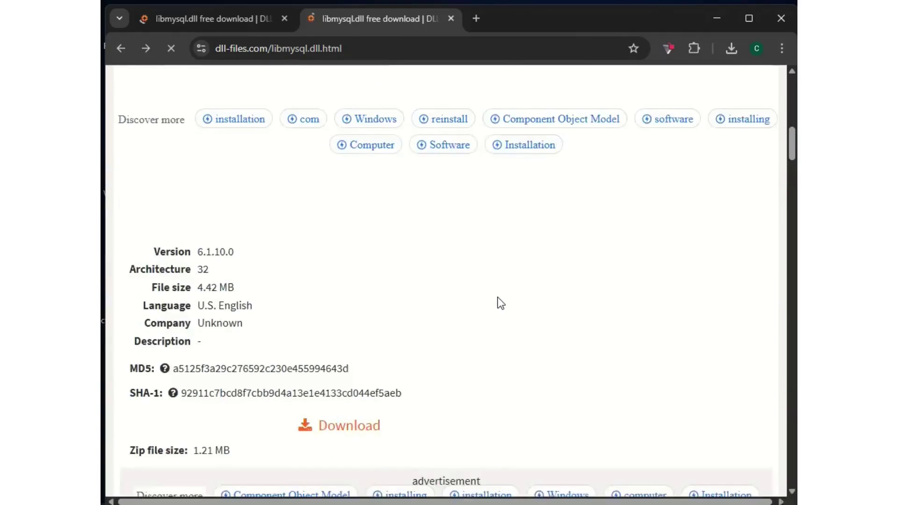
scroll(497, 290, up, 2)
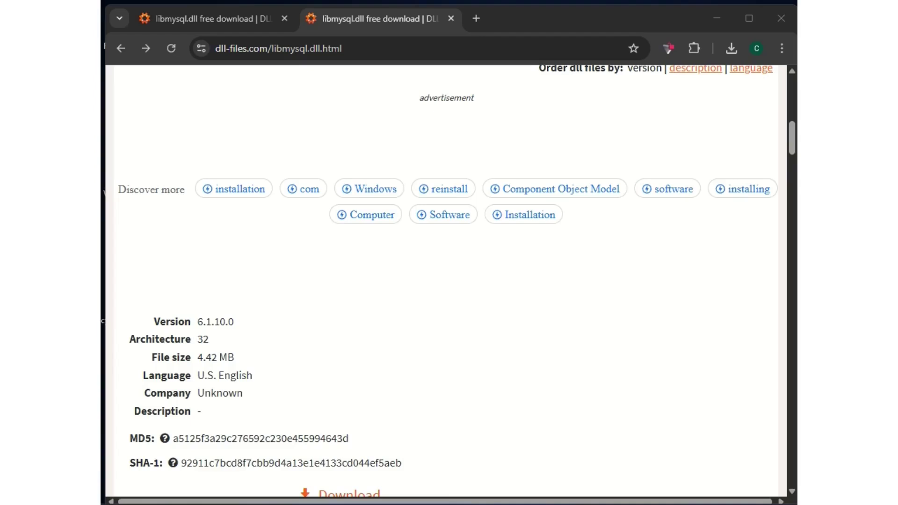
- Check the database setup wizard, then return to the Downloads folder holding the libmysql zip
click(526, 450)
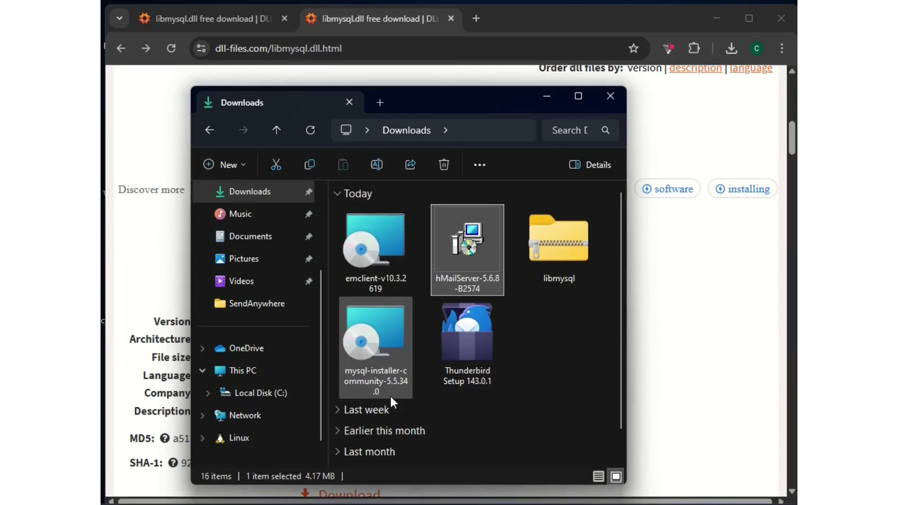
click(547, 97)
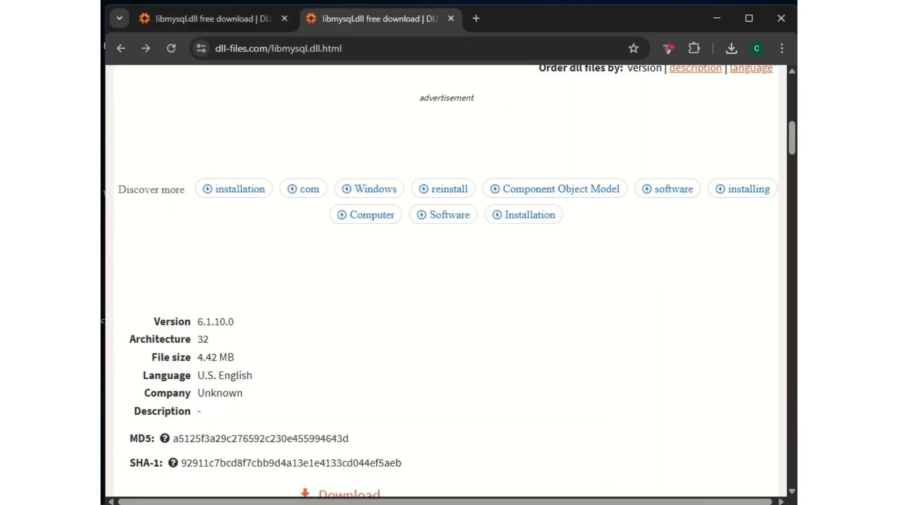
key(alt+Tab)
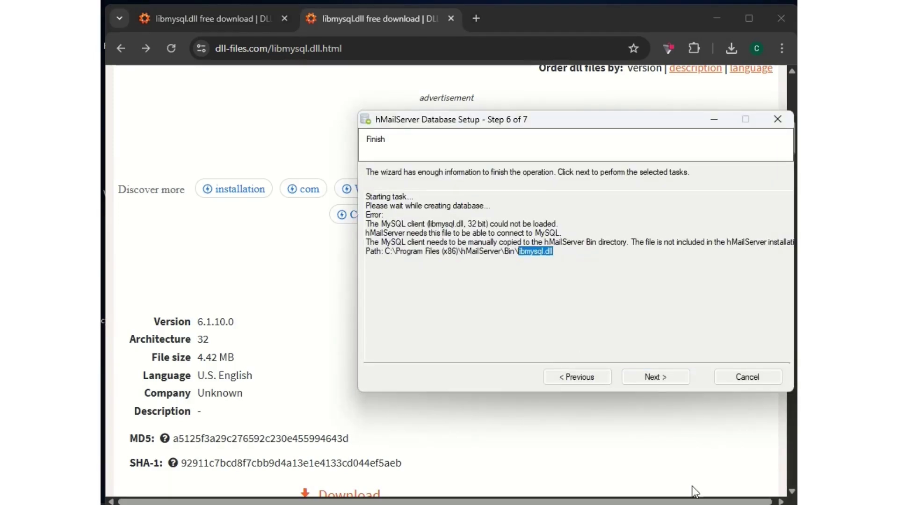
click(510, 471)
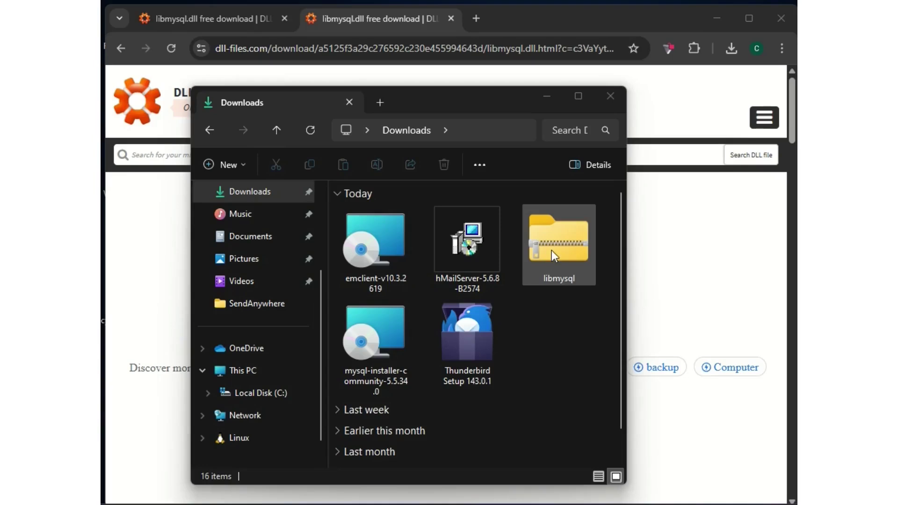
- Extract libmysql.zip with 7-Zip's Extract files into a libmysql folder in Downloads
double_click(556, 248)
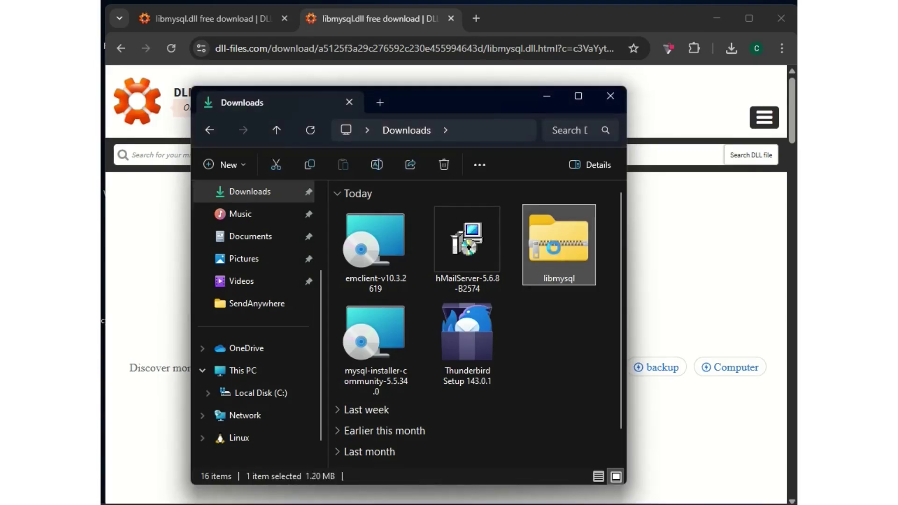
right_click(556, 247)
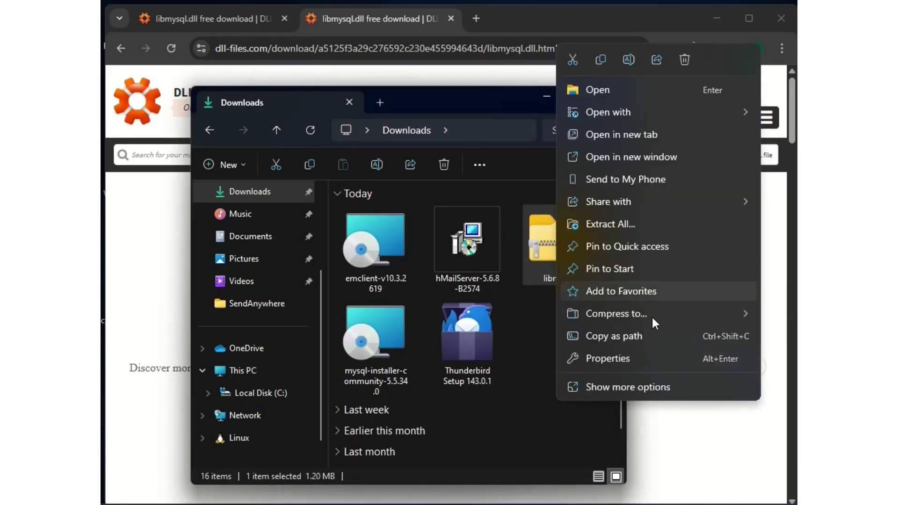
click(660, 387)
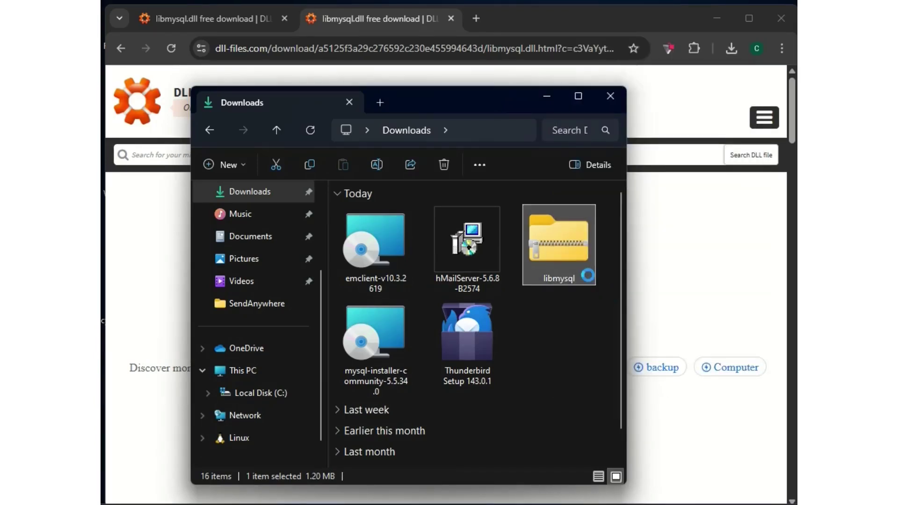
mouse_move(599, 251)
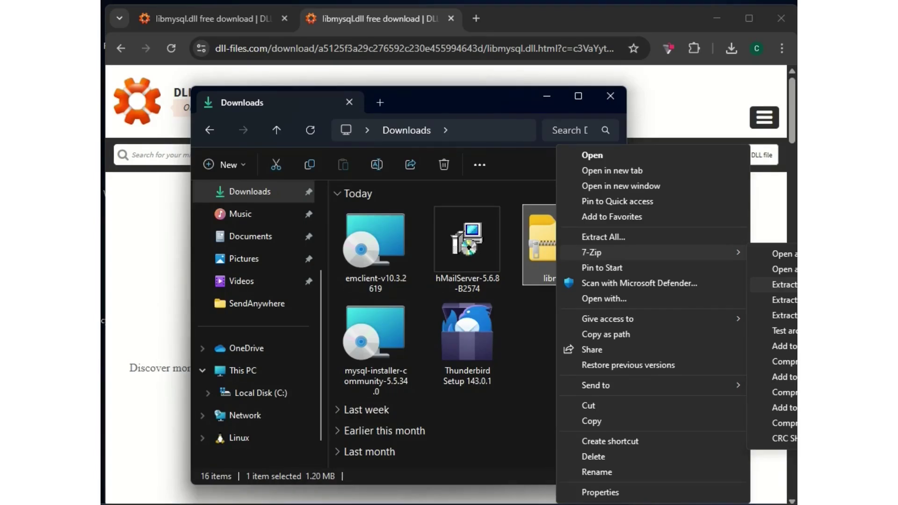
click(784, 285)
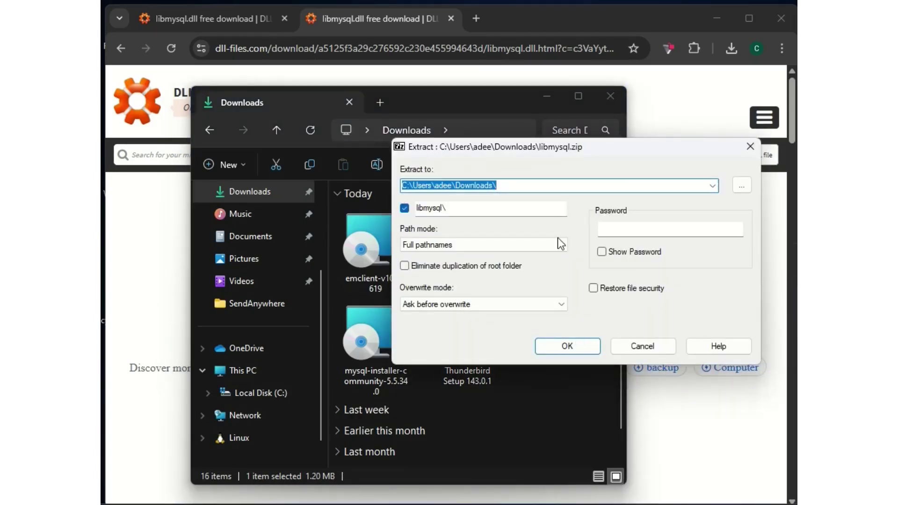
click(566, 348)
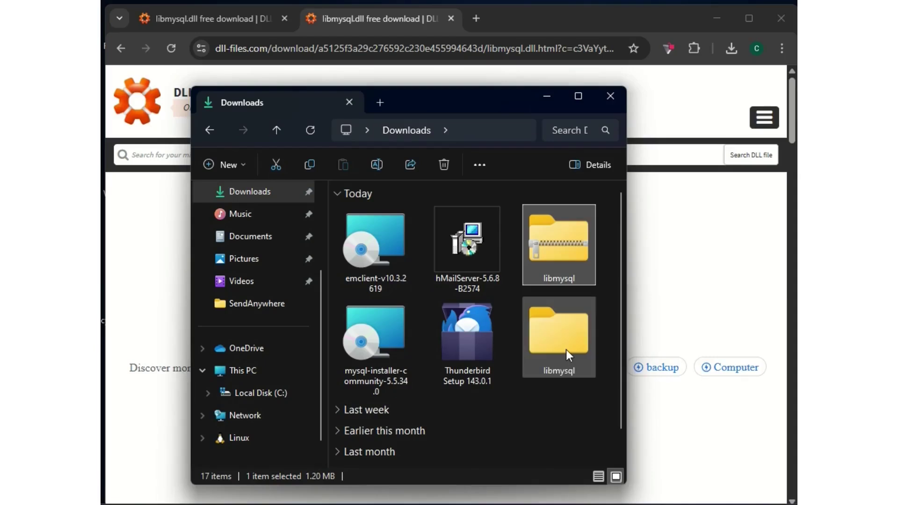
- Cut libmysql.dll from the extracted libmysql folder
double_click(563, 337)
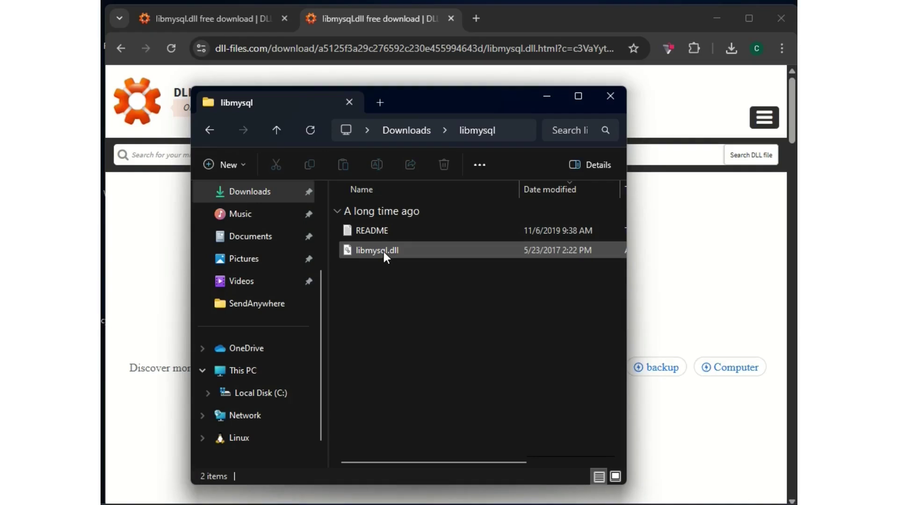
mouse_move(386, 254)
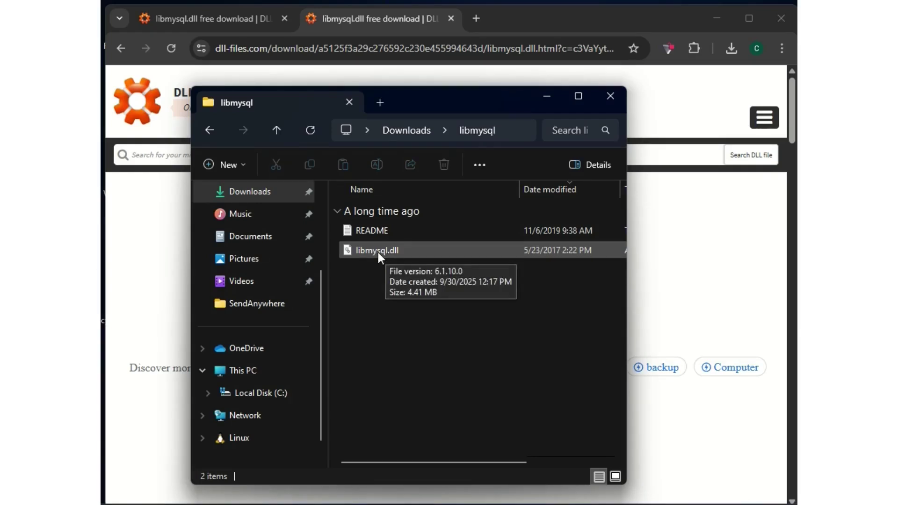
click(374, 251)
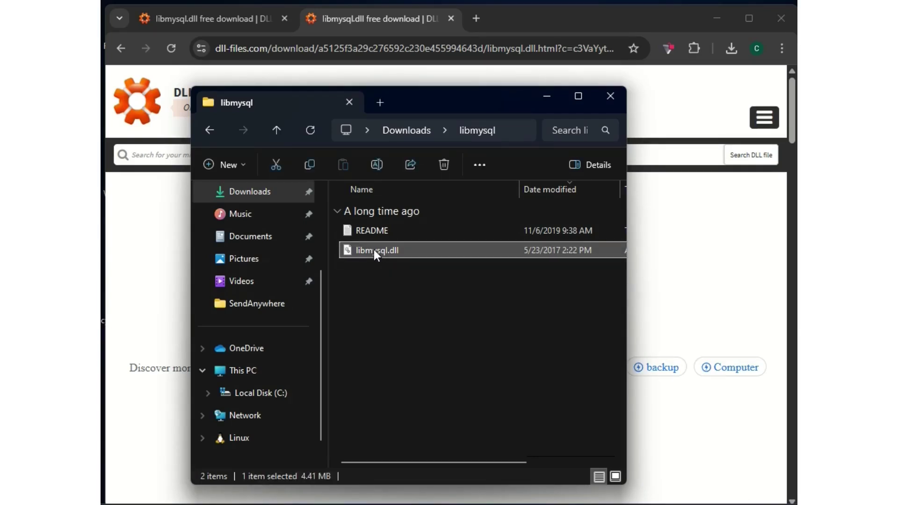
right_click(374, 249)
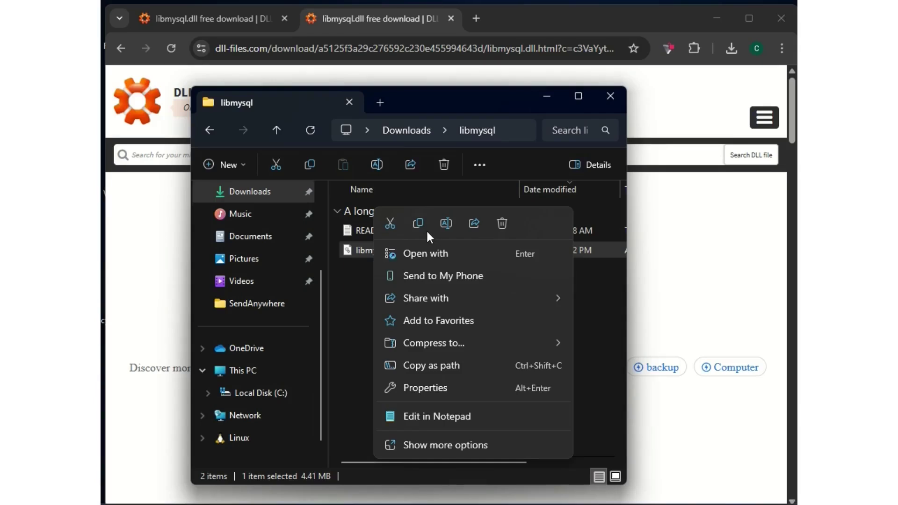
click(390, 223)
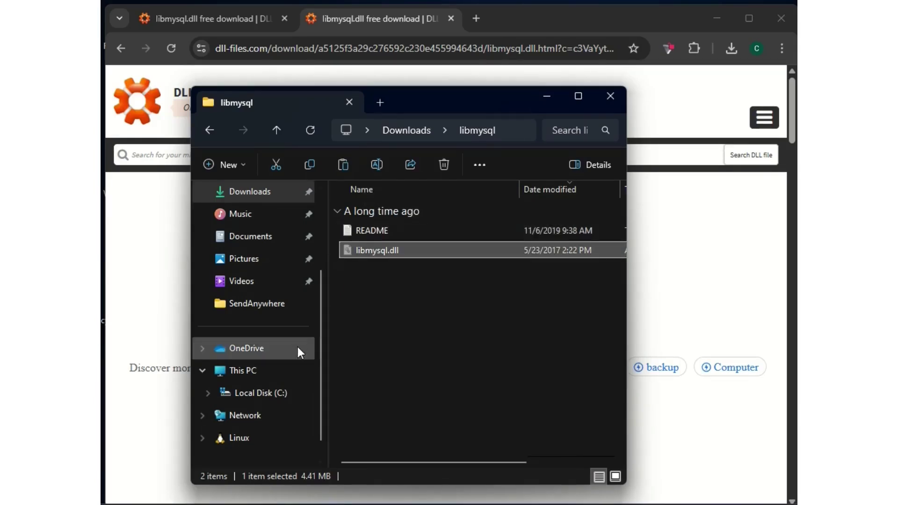
- Paste libmysql.dll into C:\Program Files (x86)\hMailServer\Bin, continuing past the access warning
click(275, 395)
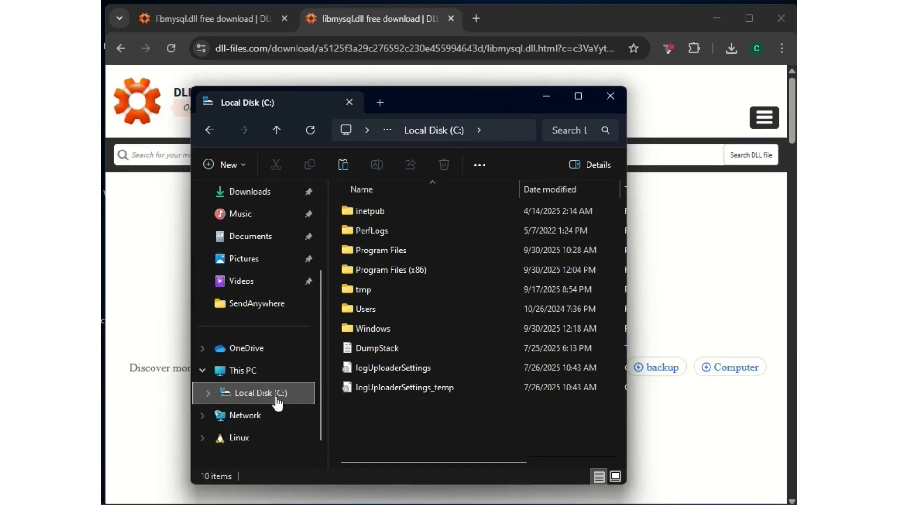
double_click(394, 270)
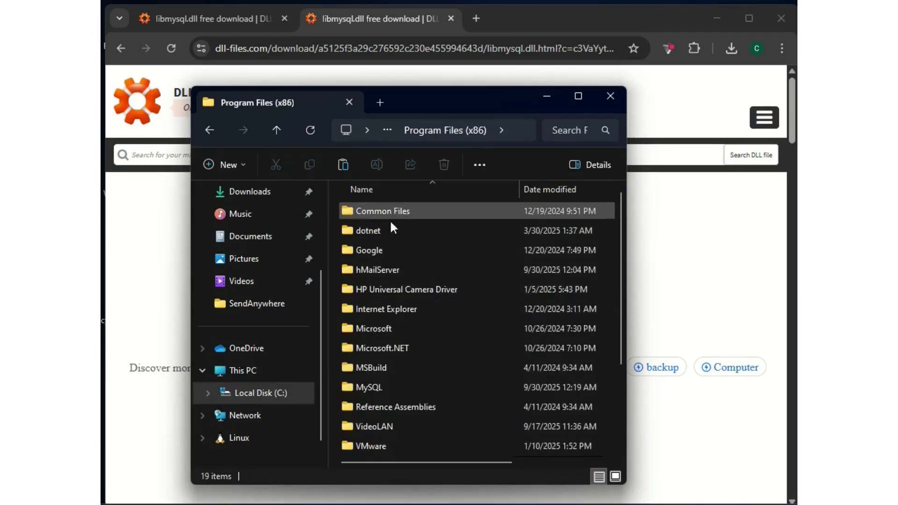
double_click(388, 269)
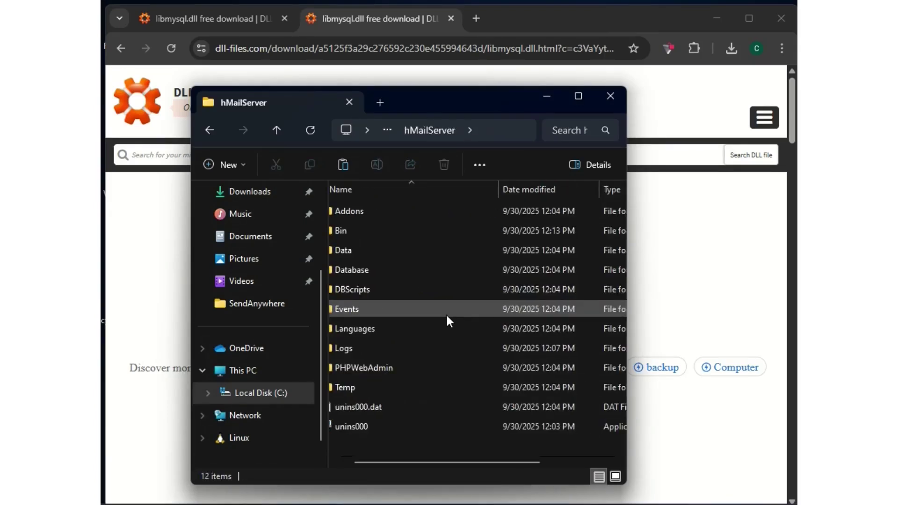
click(377, 231)
double_click(377, 229)
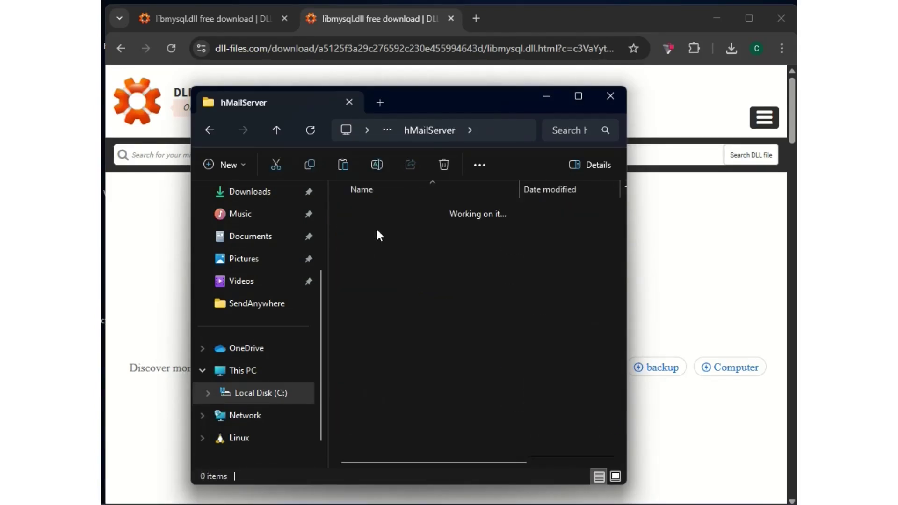
right_click(461, 205)
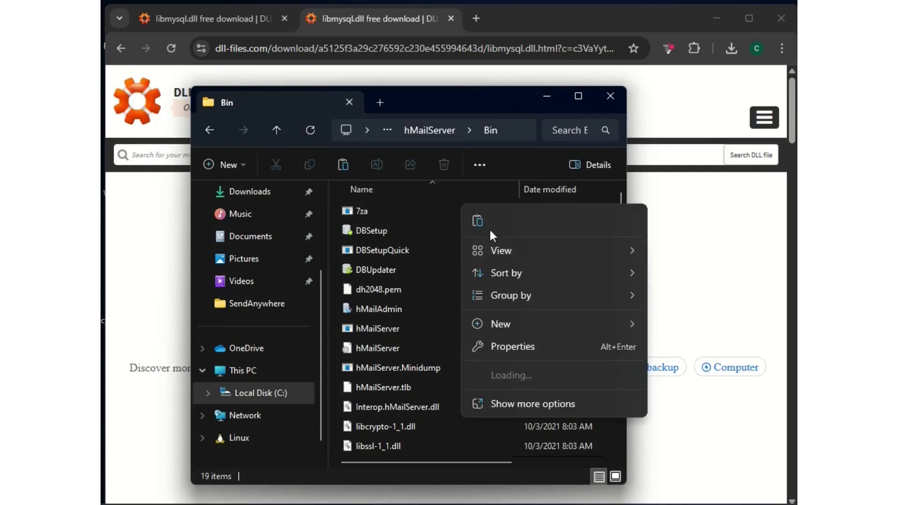
click(524, 403)
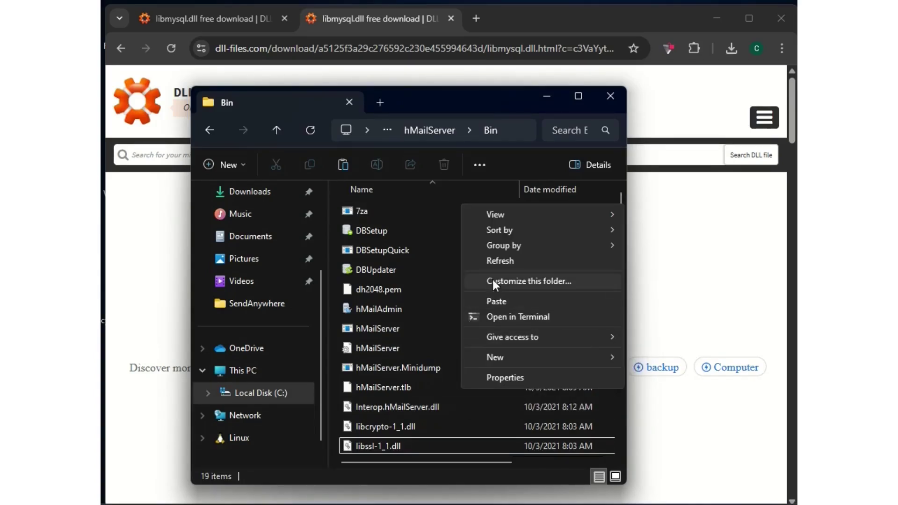
click(508, 301)
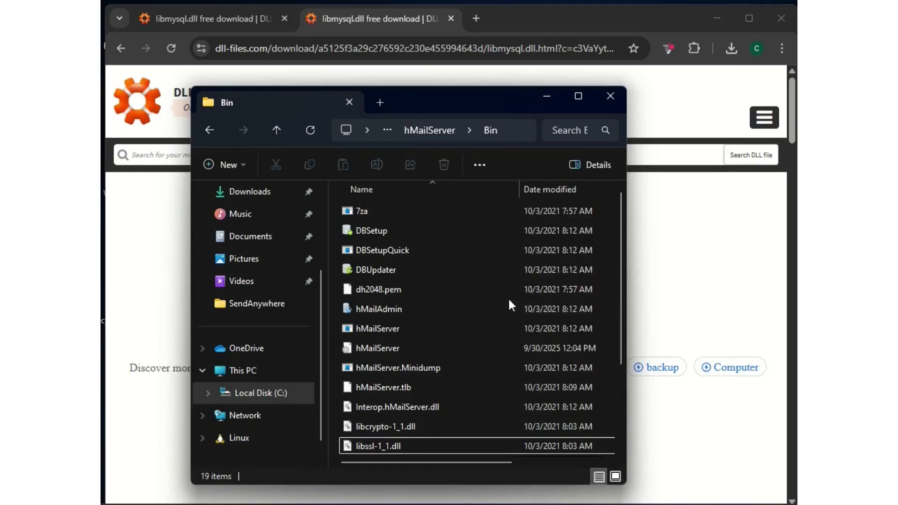
click(540, 165)
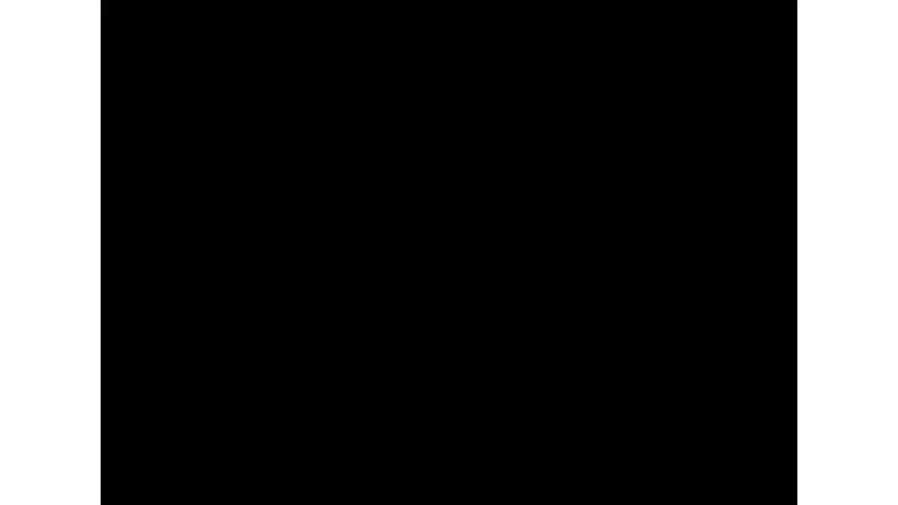
- Grant administrator permission to move libmysql.dll into hMailServer's Bin folder, then minimize Explorer
click(501, 369)
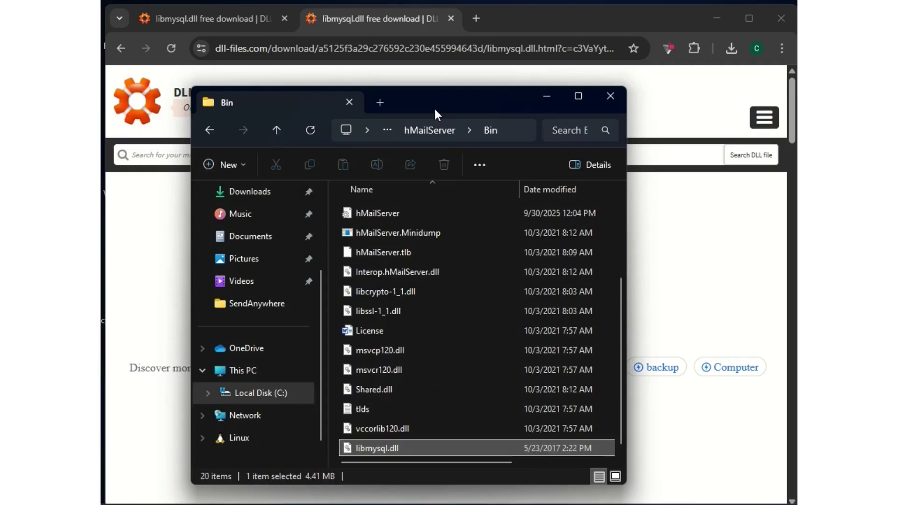
click(275, 133)
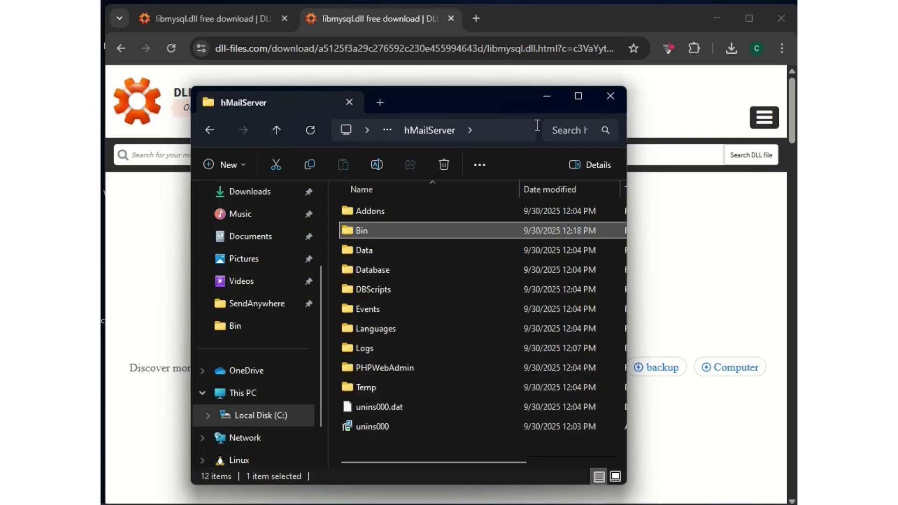
click(546, 97)
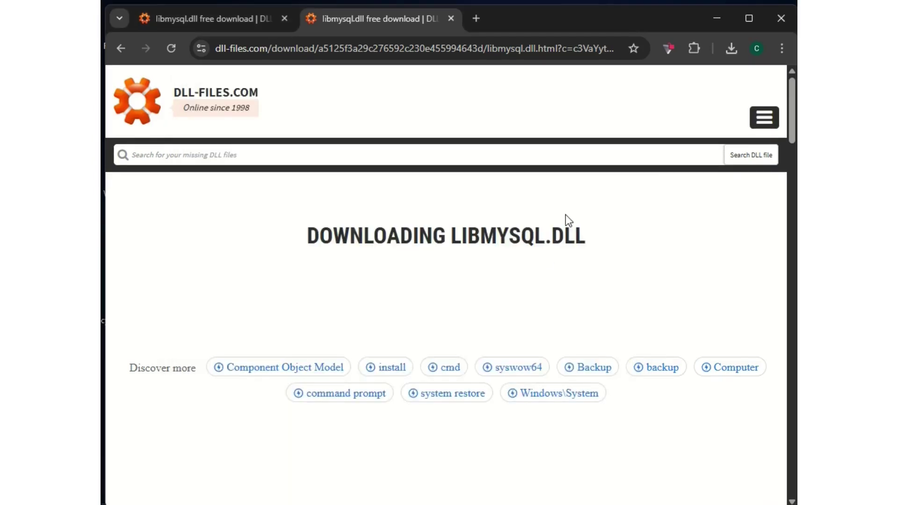
- Back in Database Setup, skip the service dependency and start creating the hMailServer database
key(alt+Tab)
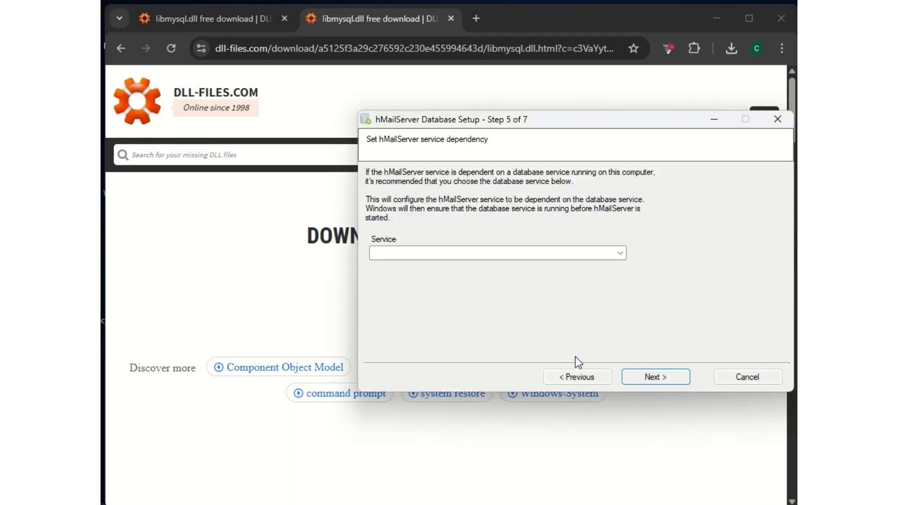
click(653, 377)
click(655, 377)
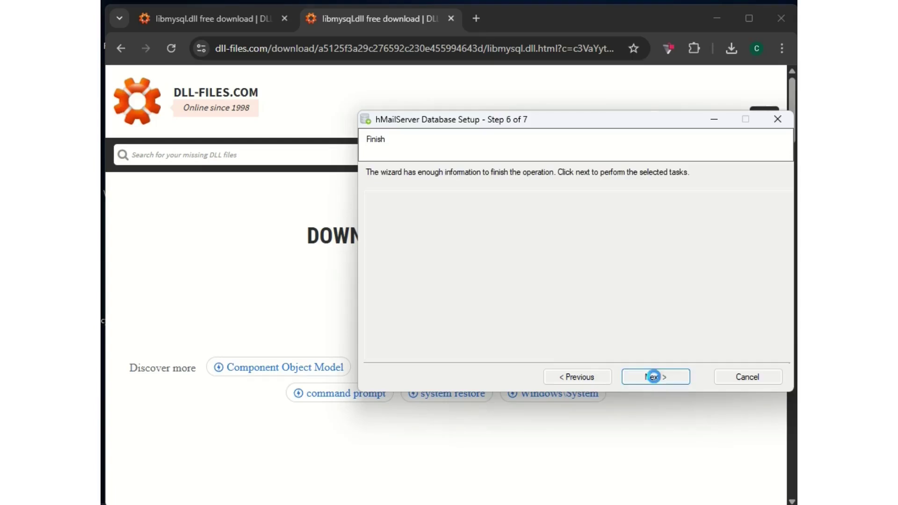
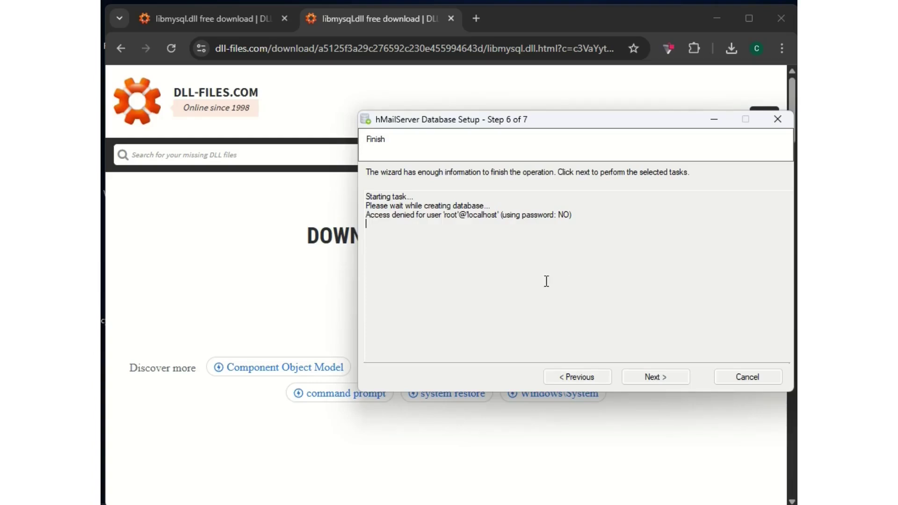
- Step back in the Database Setup wizard after the root access-denied error
click(572, 377)
- Return to the MySQL connection settings and enter the root password
click(571, 377)
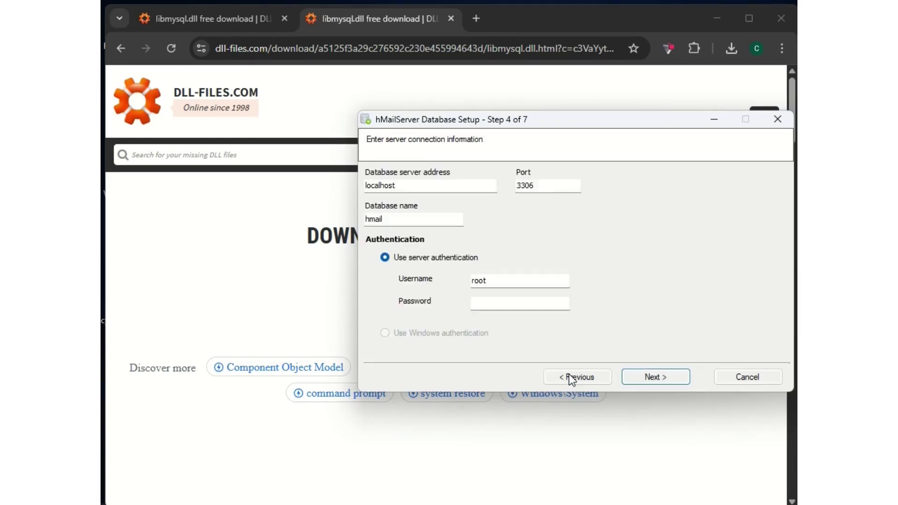
click(485, 302)
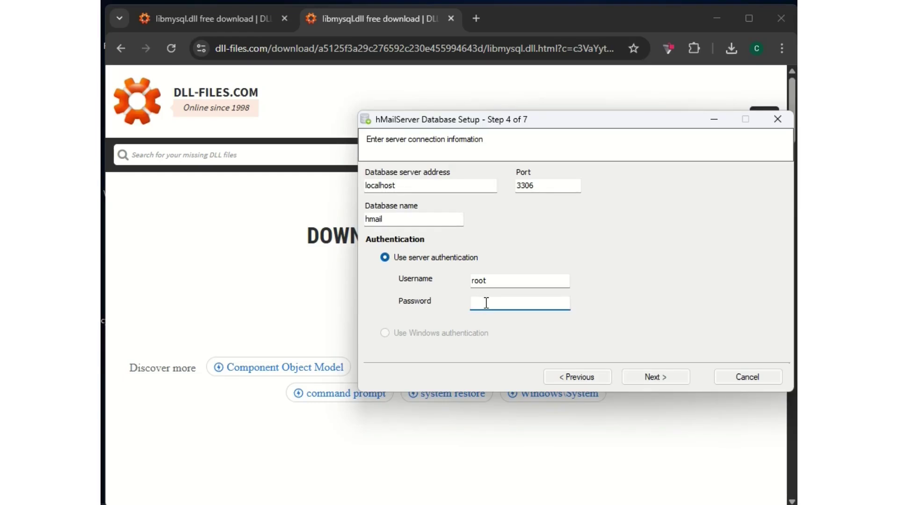
text(******)
click(654, 381)
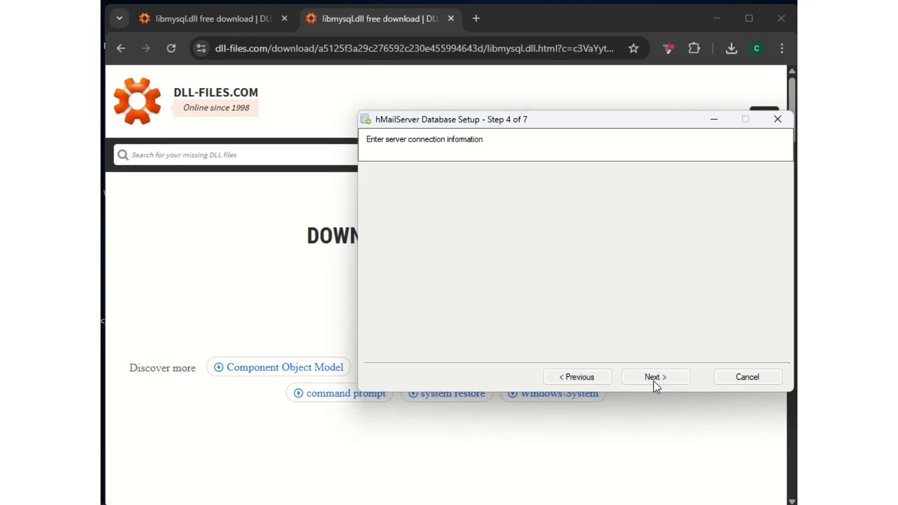
- Create the hmail database, close the finished wizard, and switch to the libmysql.dll browser tab
click(664, 382)
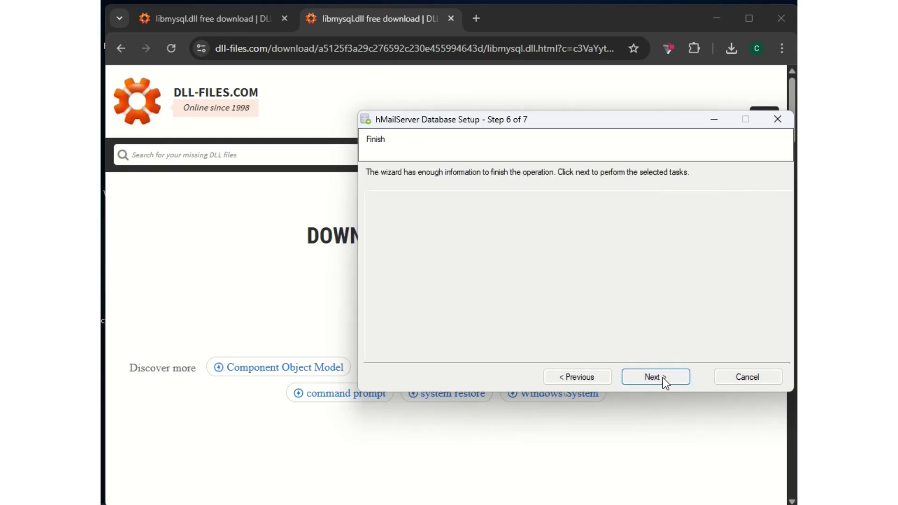
click(664, 381)
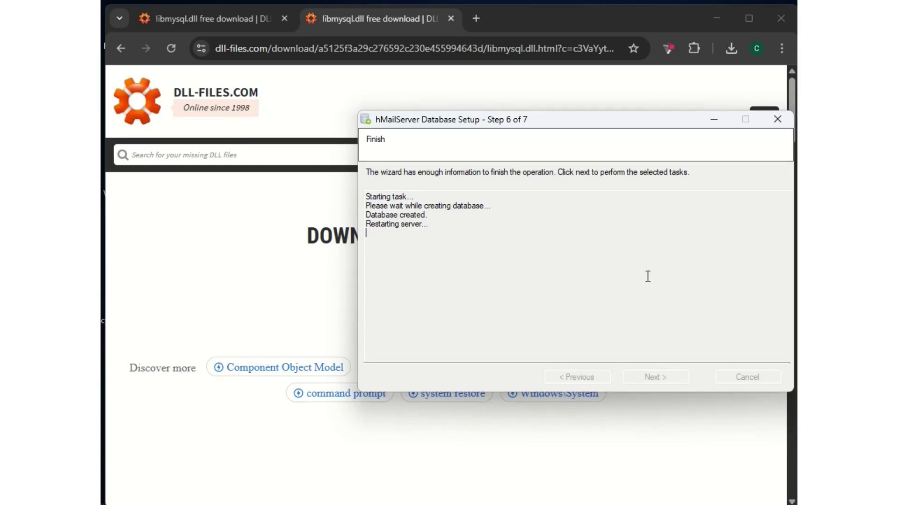
click(654, 376)
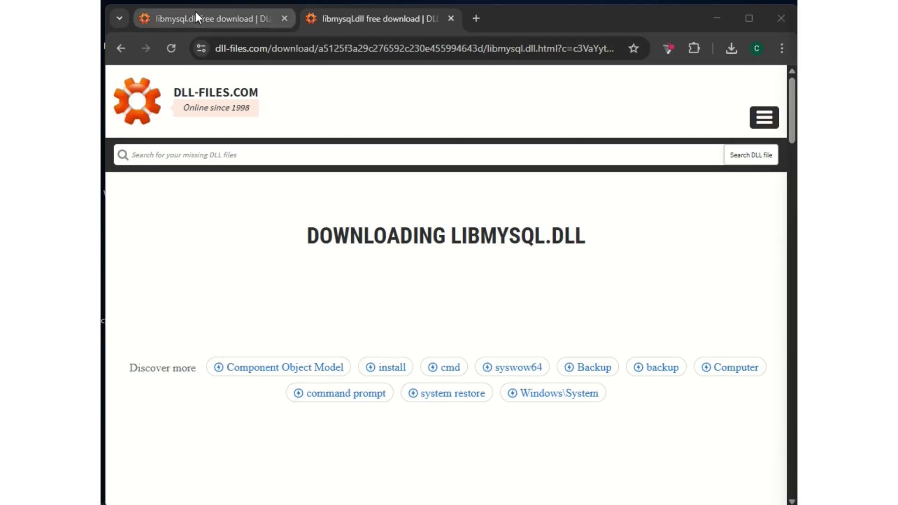
click(177, 18)
- Load the thunderbird.net download page in the first Chrome tab
double_click(246, 49)
click(278, 49)
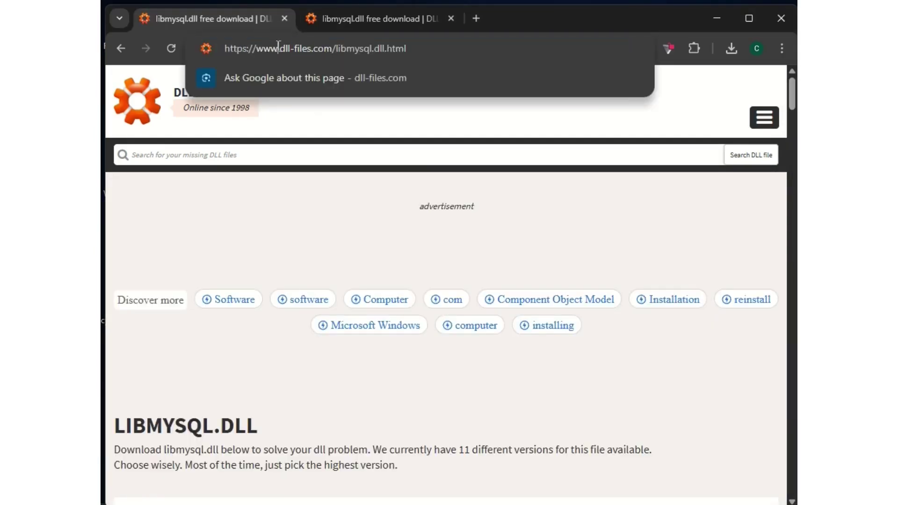
triple_click(278, 48)
right_click(277, 46)
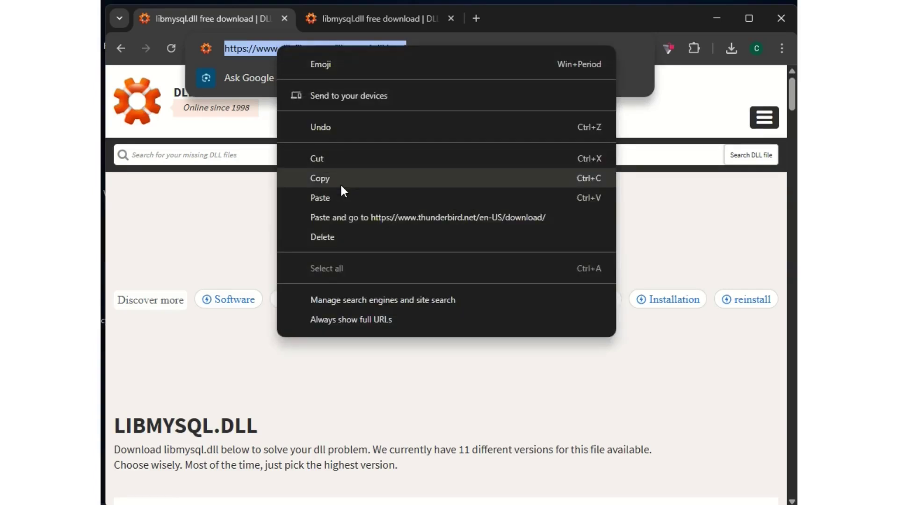
click(336, 198)
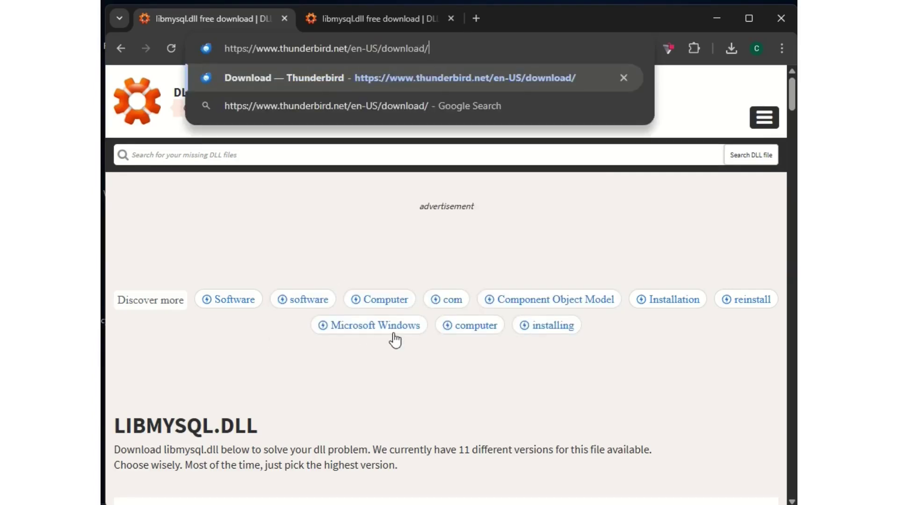
key(Return)
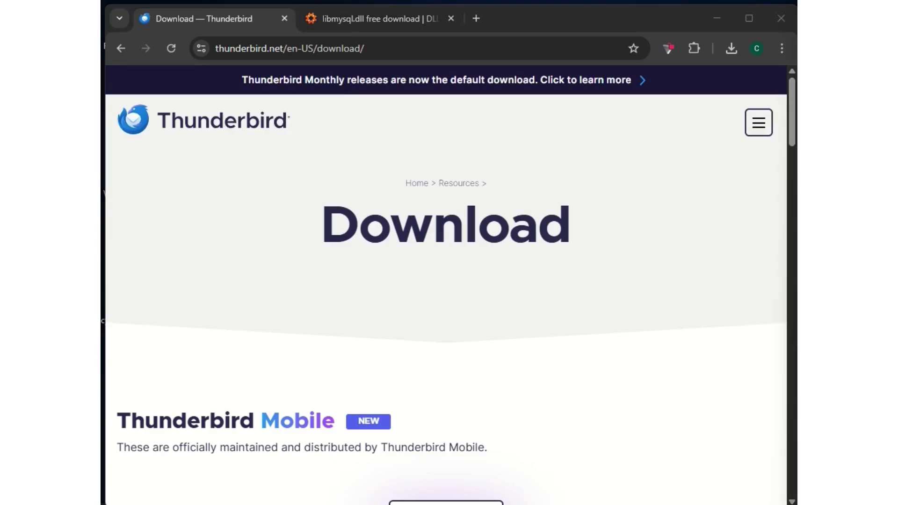
- Look through the second tab, move to the eM Client tab, and bring the folder window forward
click(374, 19)
scroll(444, 252, down, 2)
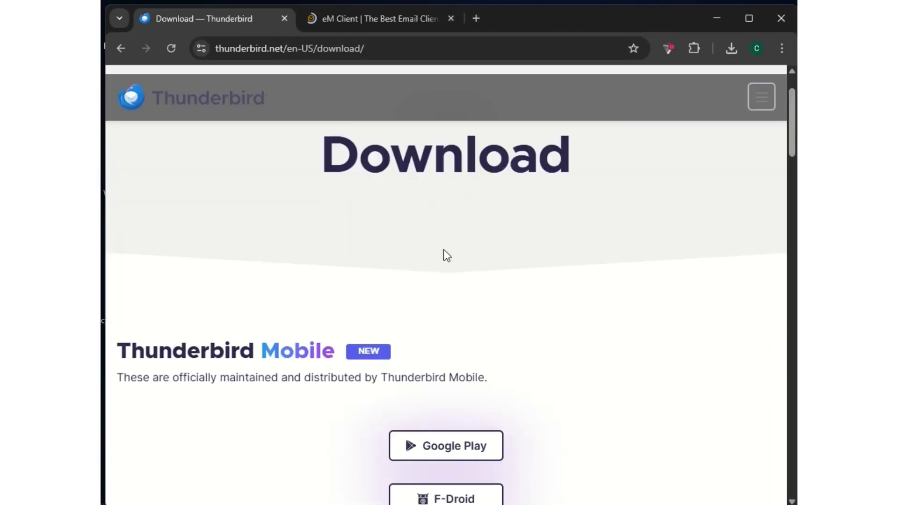
scroll(444, 250, up, 2)
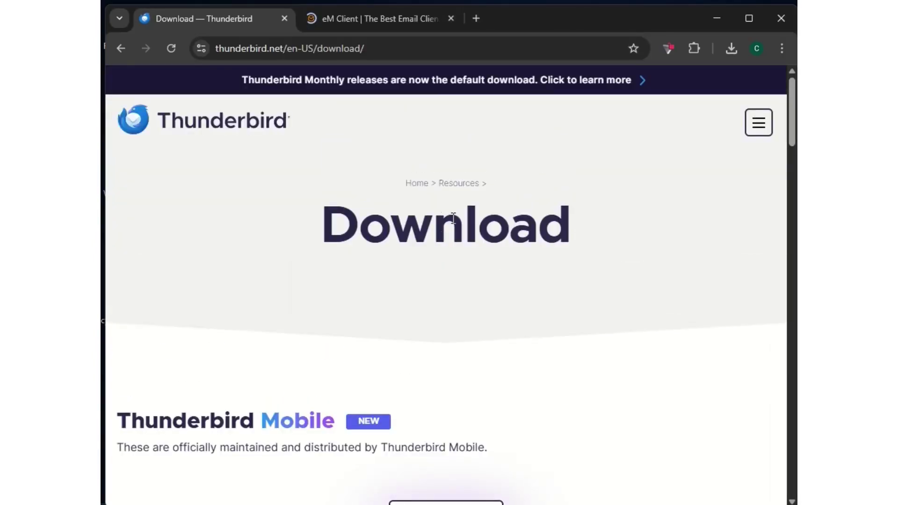
scroll(385, 220, down, 5)
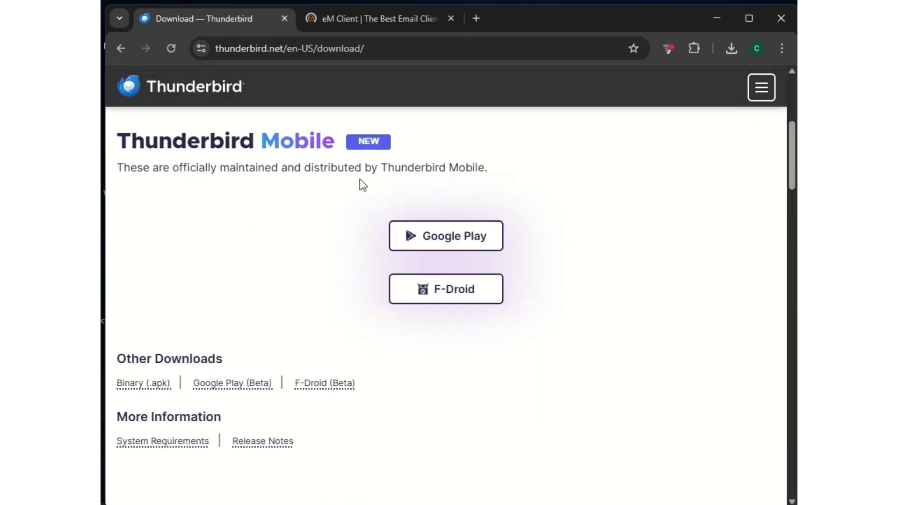
scroll(287, 187, down, 1)
scroll(303, 208, down, 8)
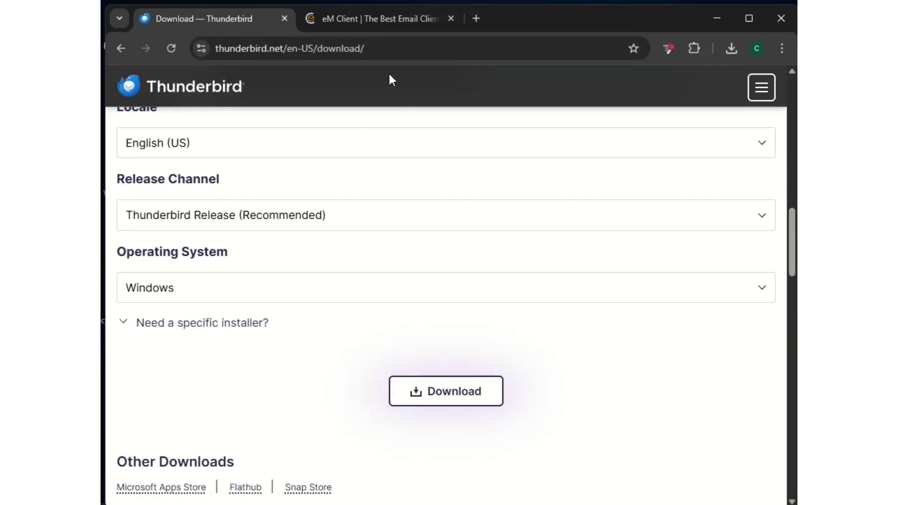
click(376, 21)
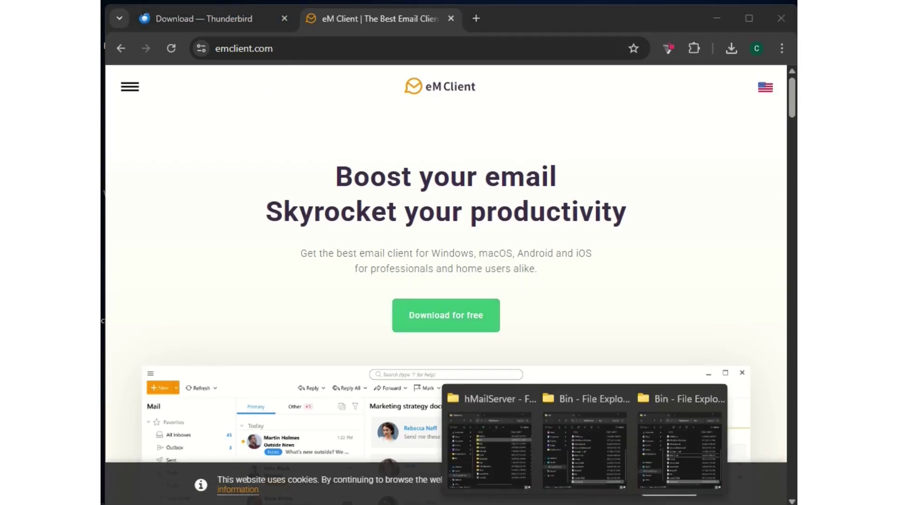
click(508, 456)
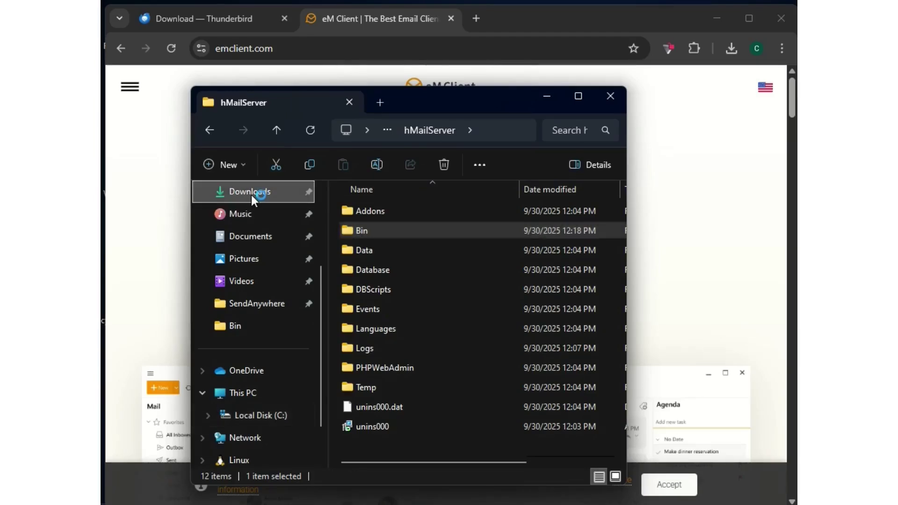
- Launch the Thunderbird Setup 143.0.1 installer from the Downloads folder
click(250, 192)
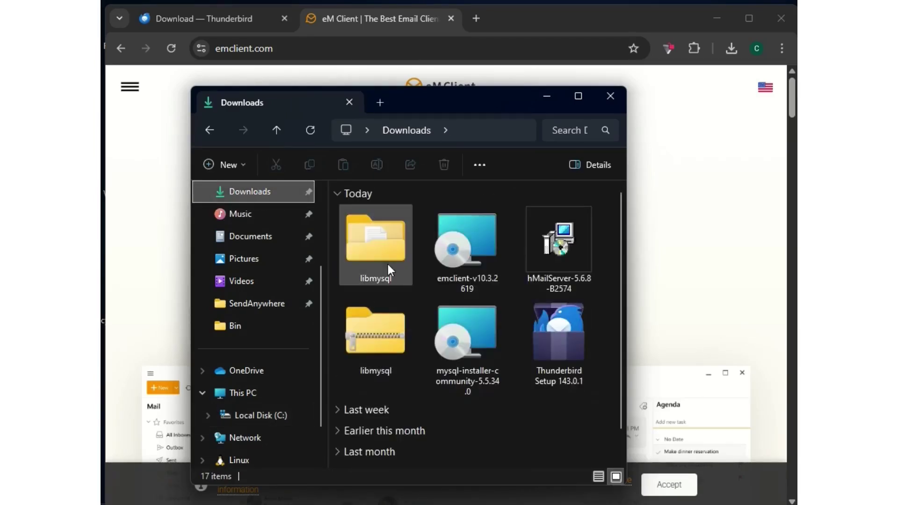
click(562, 350)
double_click(561, 341)
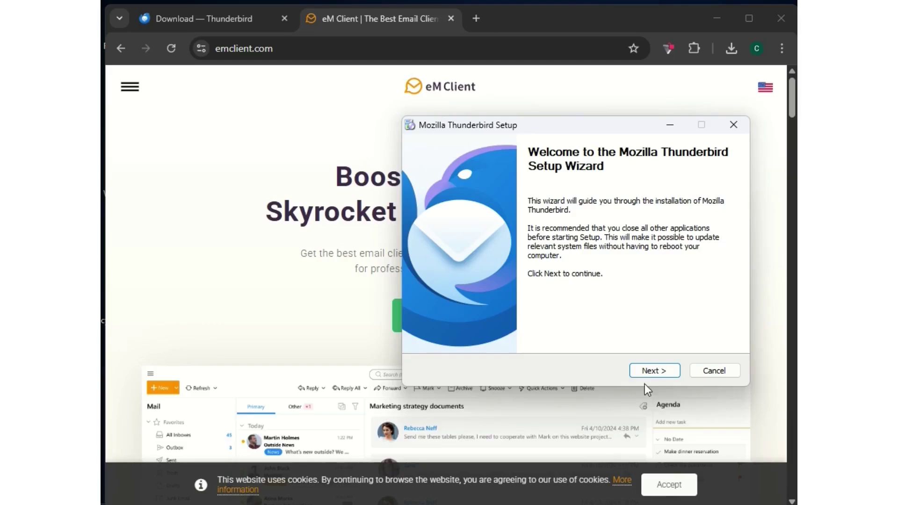
- Install Thunderbird with the Standard setup type, then close the eM Client tab
click(650, 370)
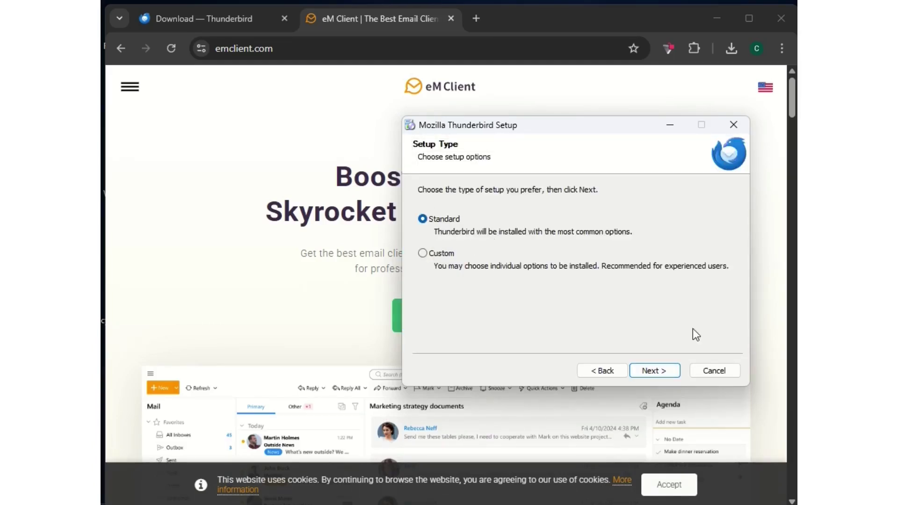
click(657, 372)
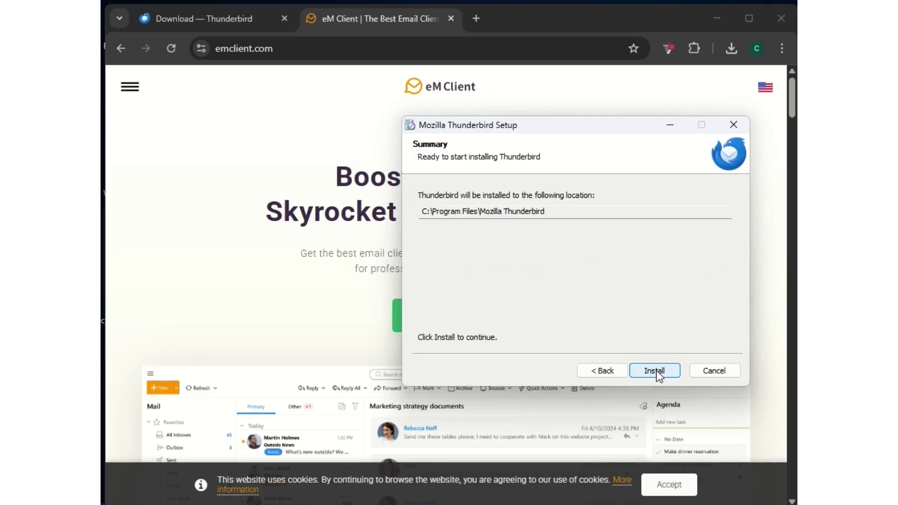
click(655, 370)
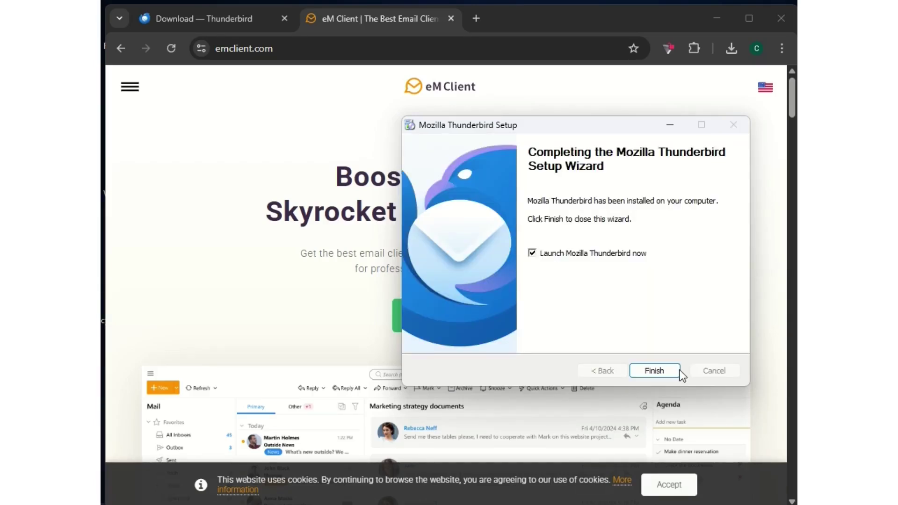
click(654, 370)
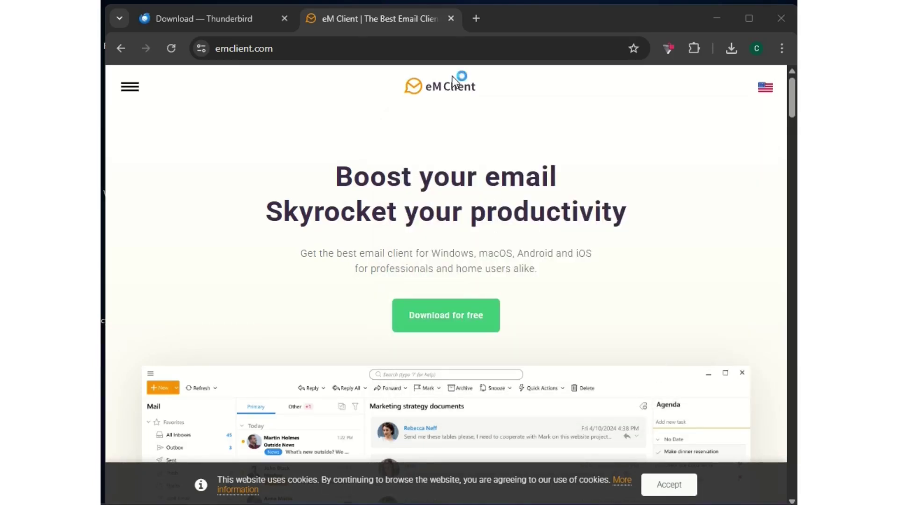
click(450, 18)
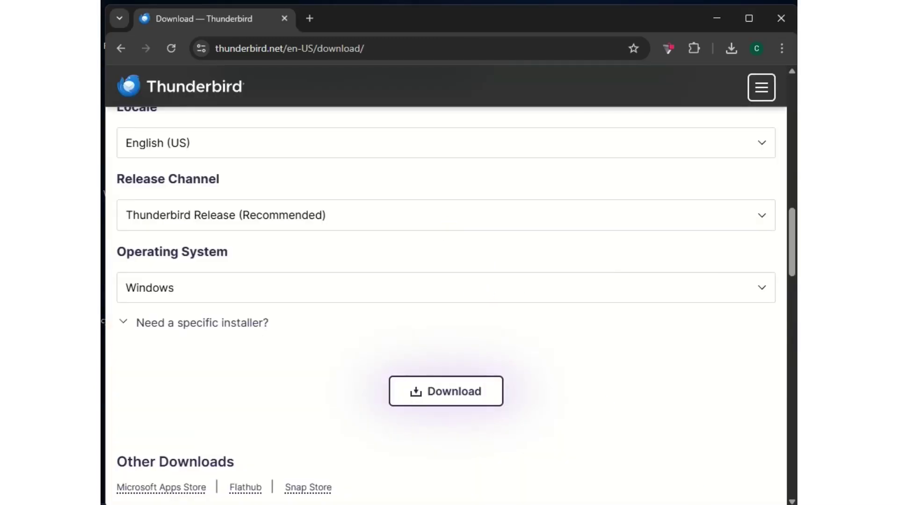
- Run the eM Client installer from Downloads, accept the licence, and start installing
click(495, 464)
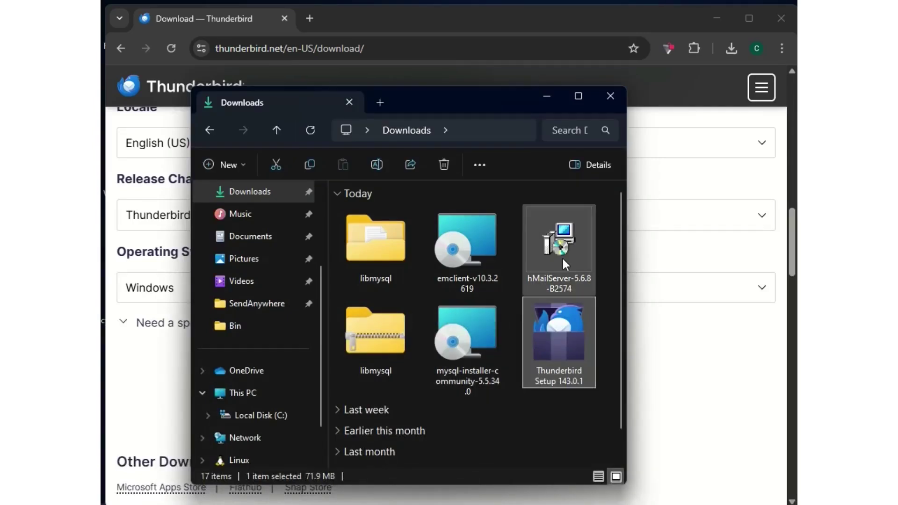
click(470, 248)
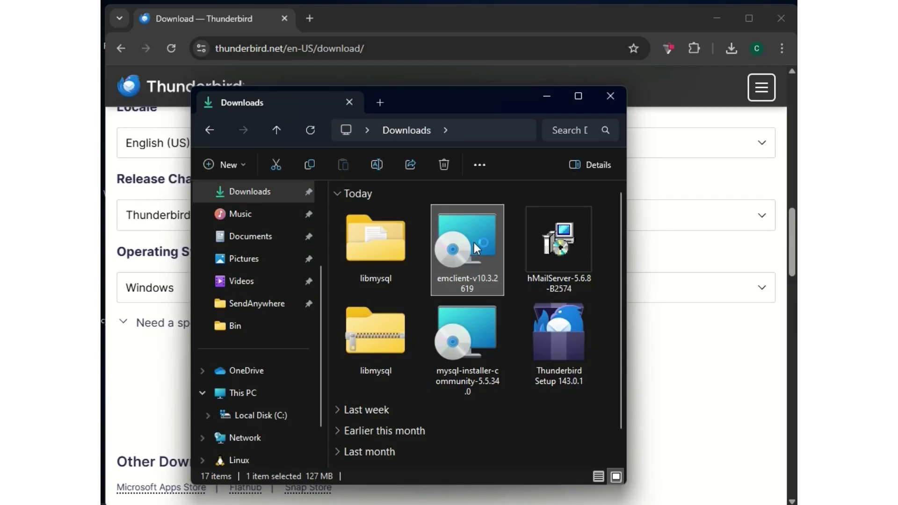
double_click(473, 242)
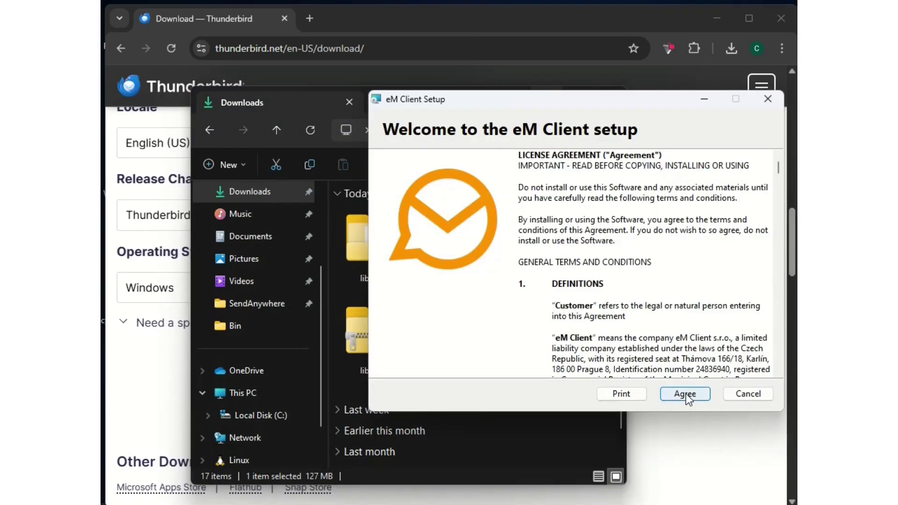
click(685, 394)
click(685, 393)
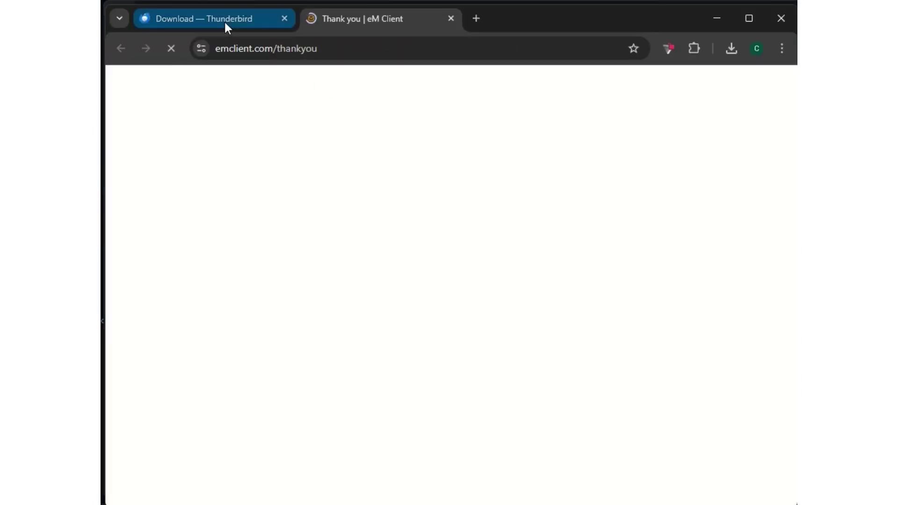
click(249, 16)
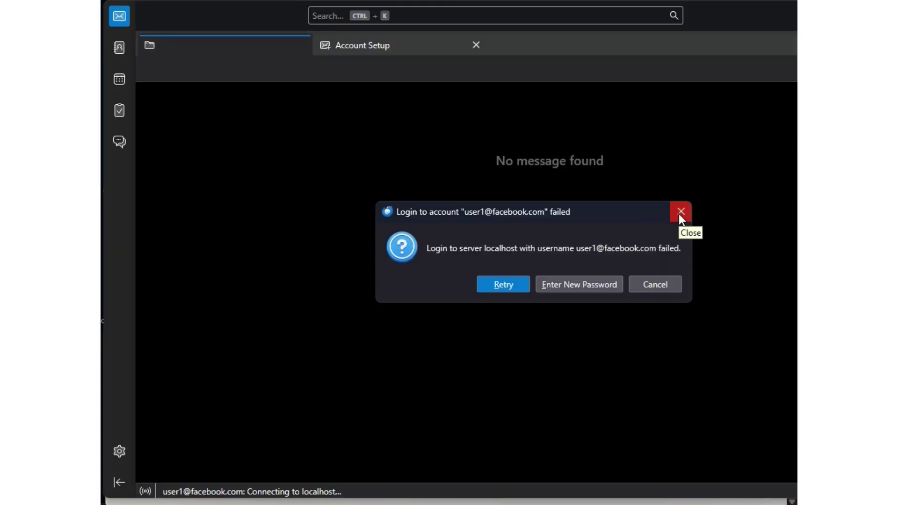
- Dismiss Thunderbird's 'Login failed' message for the localhost account
click(661, 280)
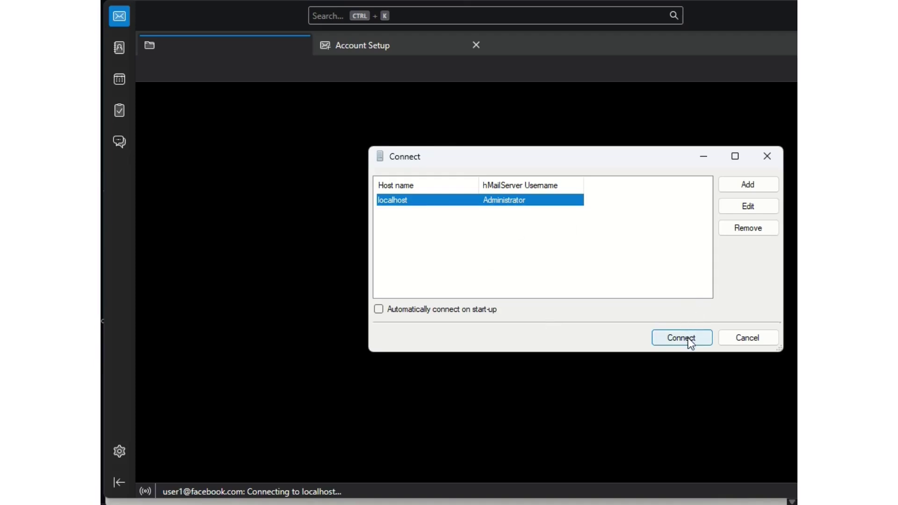
- Connect hMailServer Administrator to localhost using the administrator password
click(752, 208)
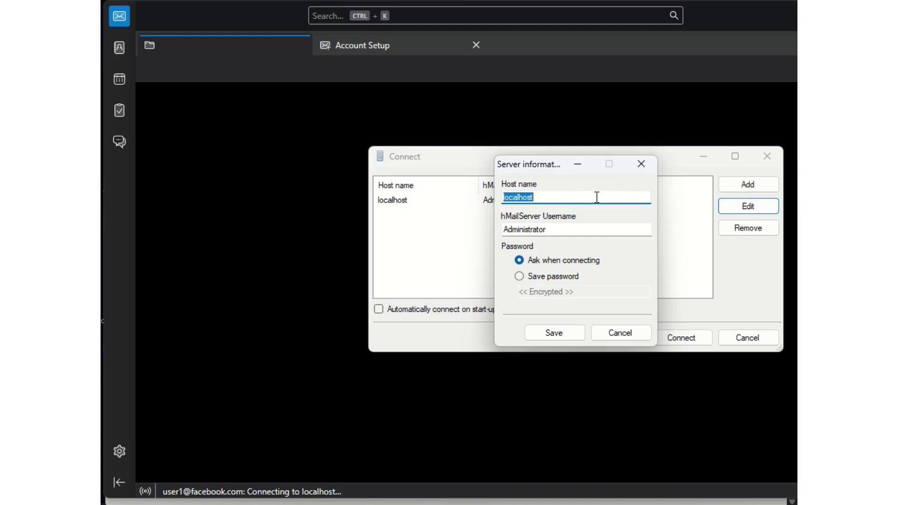
click(565, 331)
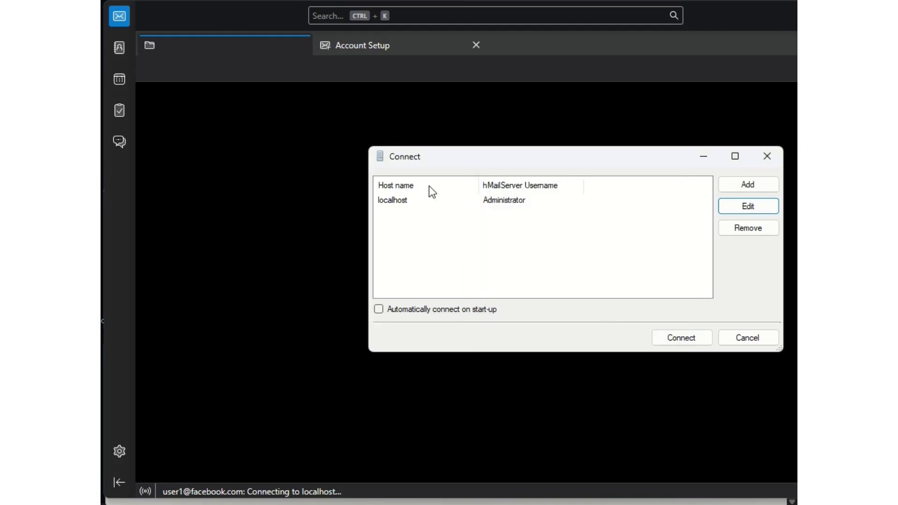
click(682, 340)
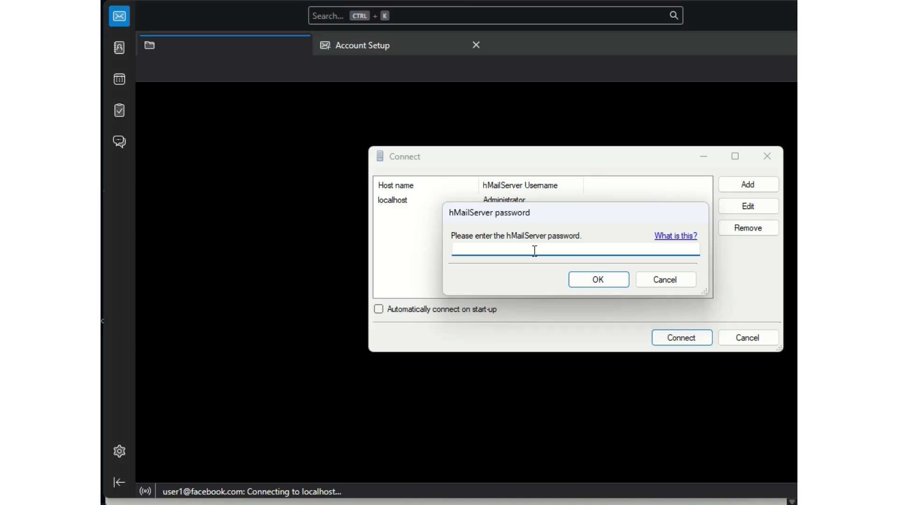
text(******)
click(592, 280)
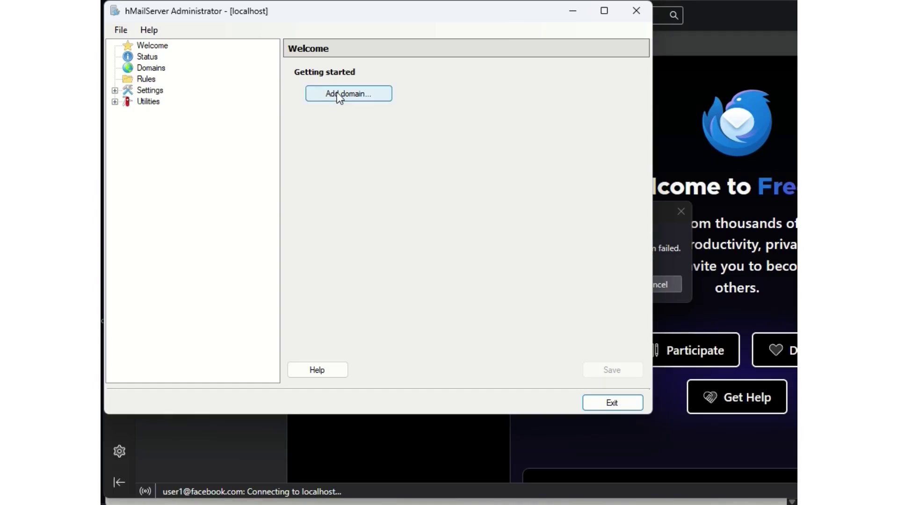
- Add the mail domain example.com in hMailServer
click(338, 93)
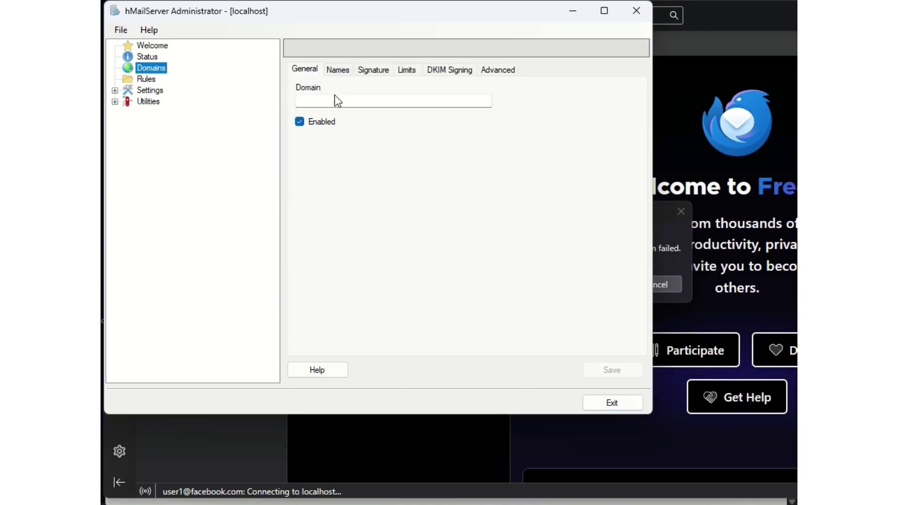
click(331, 101)
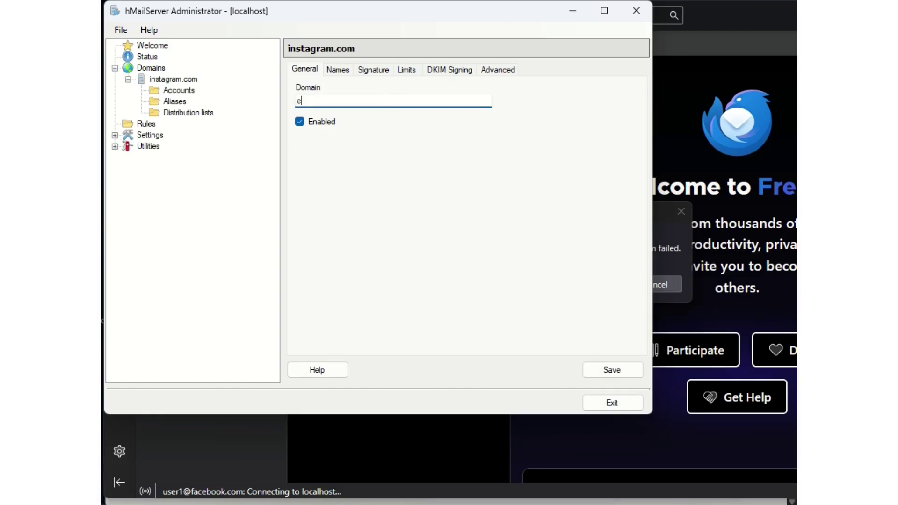
text(xample.com)
click(622, 368)
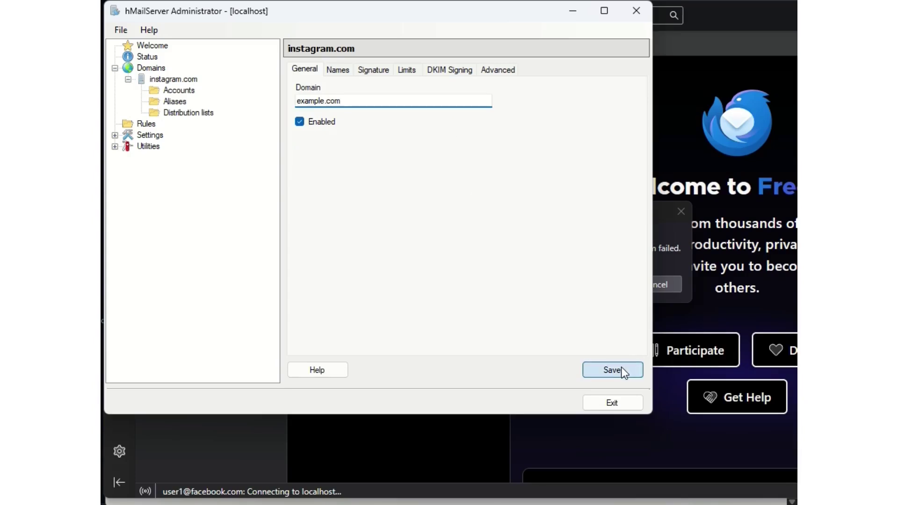
- Create the user1 account under example.com with a password
click(172, 79)
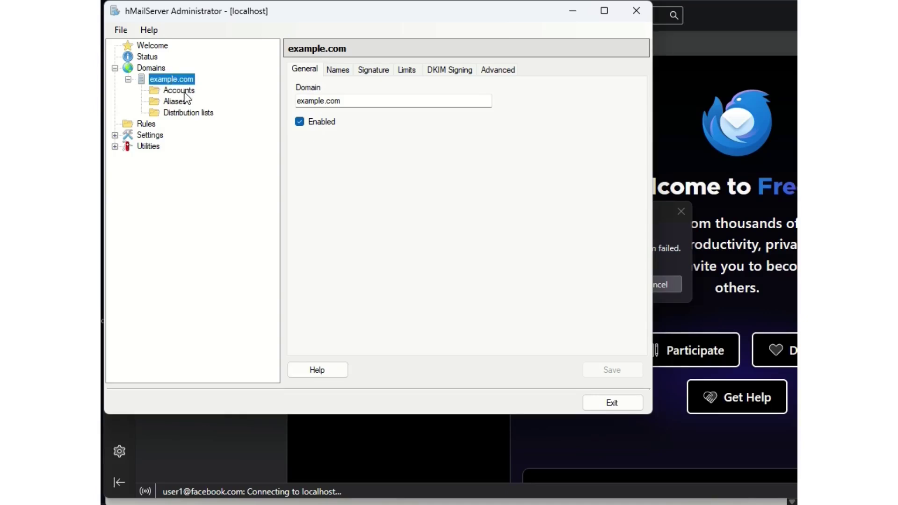
click(185, 92)
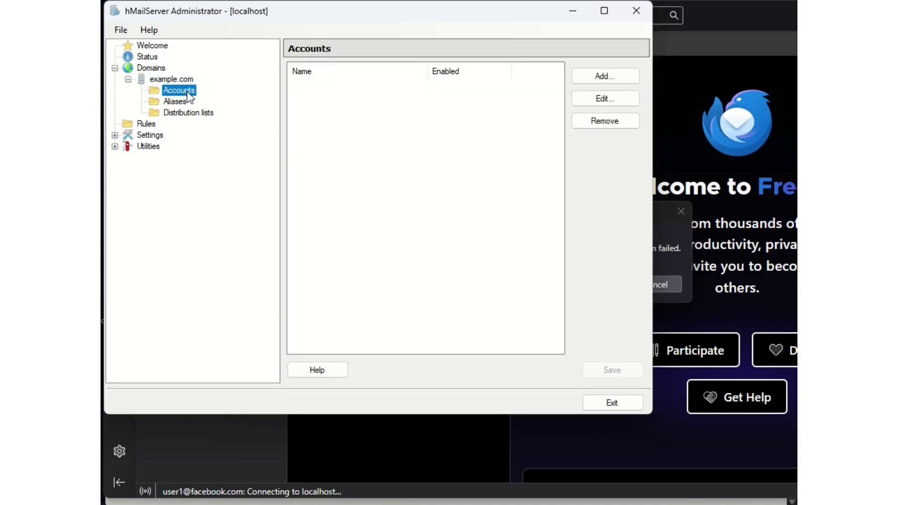
click(600, 77)
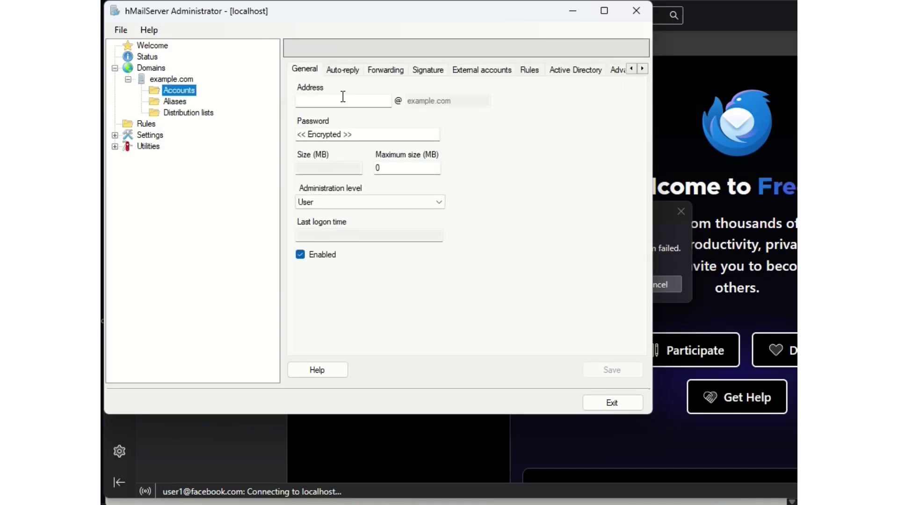
click(343, 99)
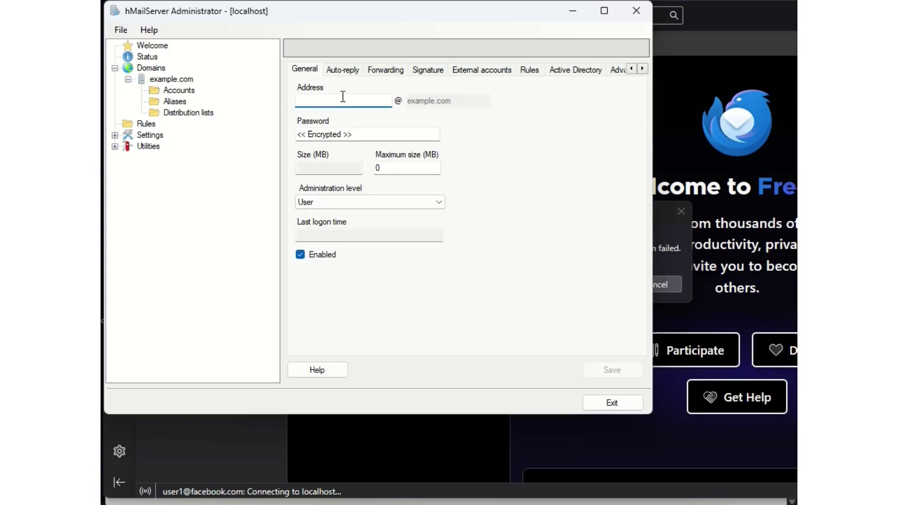
text(user1)
click(336, 134)
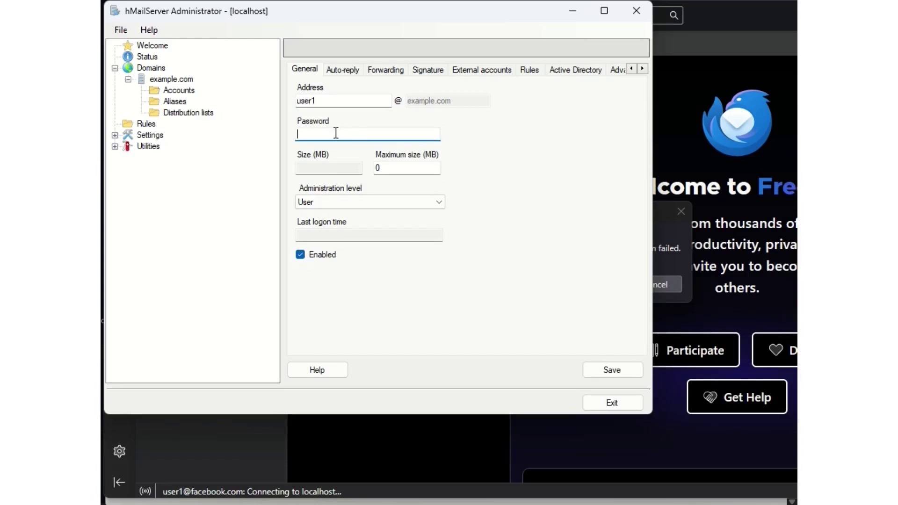
text(******)
click(623, 371)
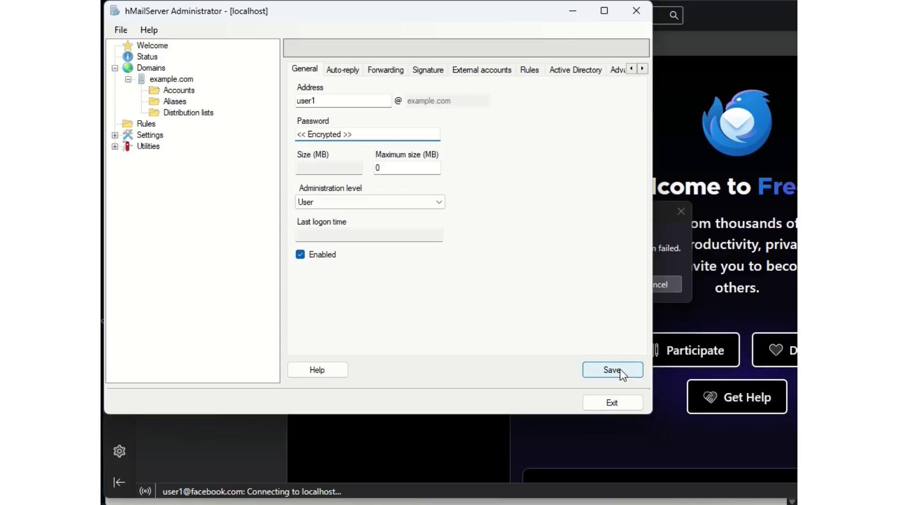
- Create the user2 account under example.com with a password
click(180, 80)
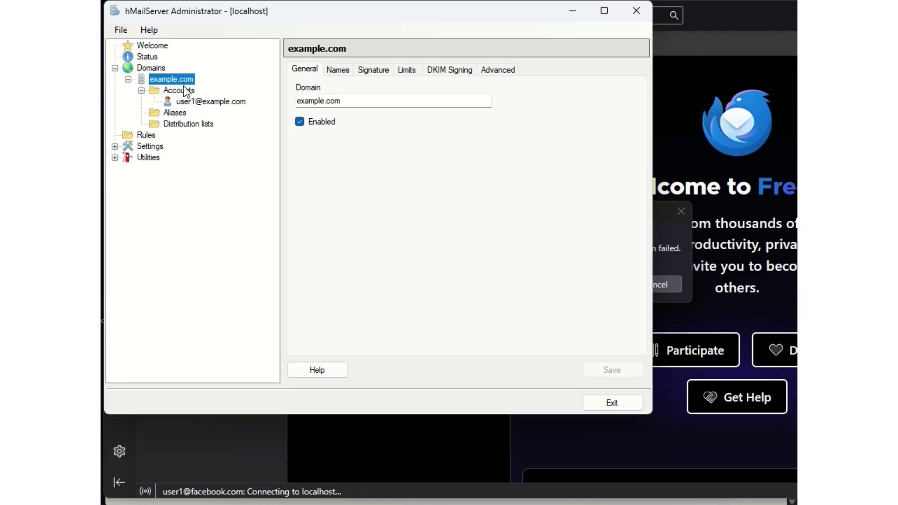
click(186, 90)
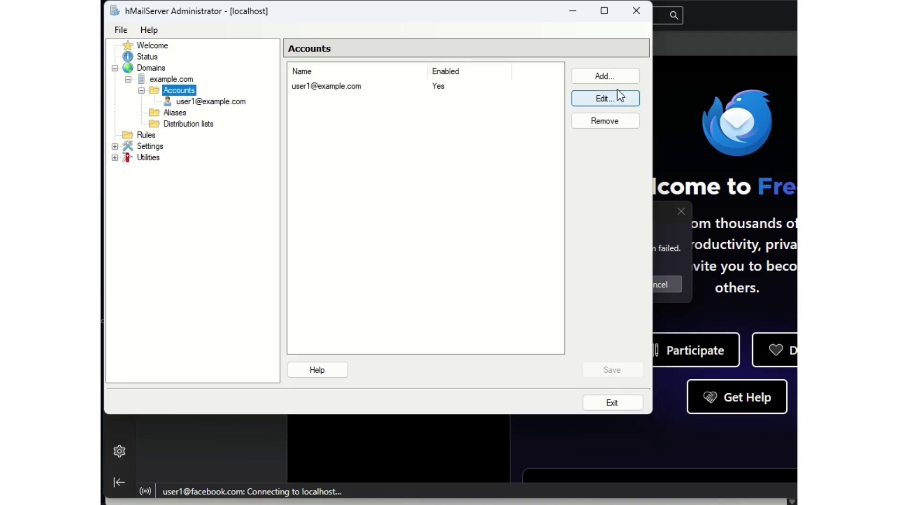
click(610, 77)
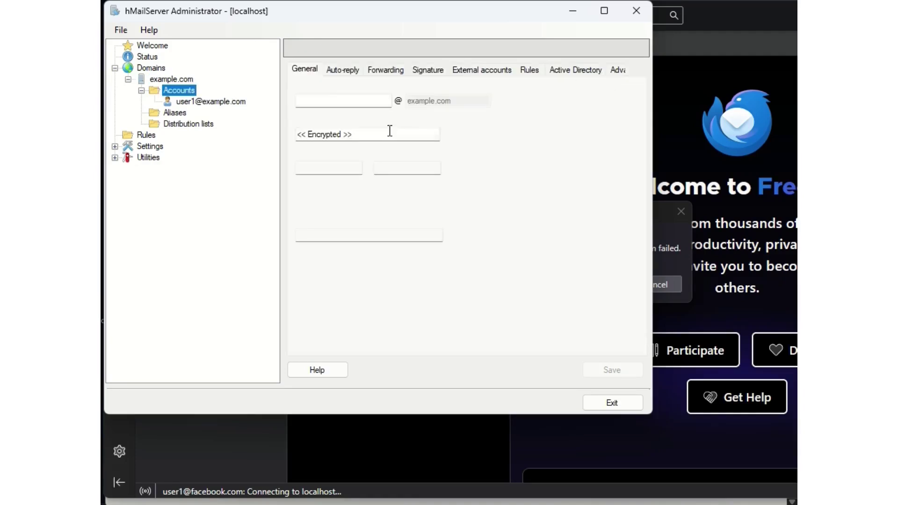
click(344, 101)
text(user2)
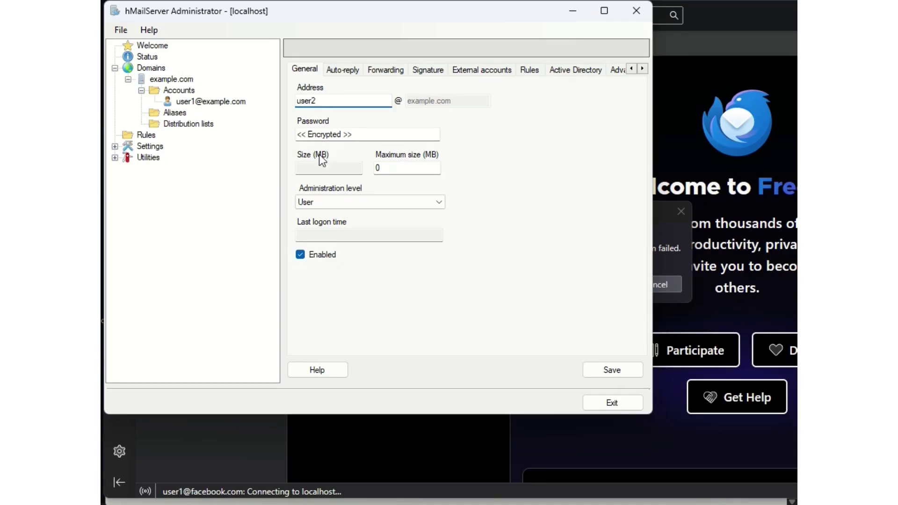
click(349, 133)
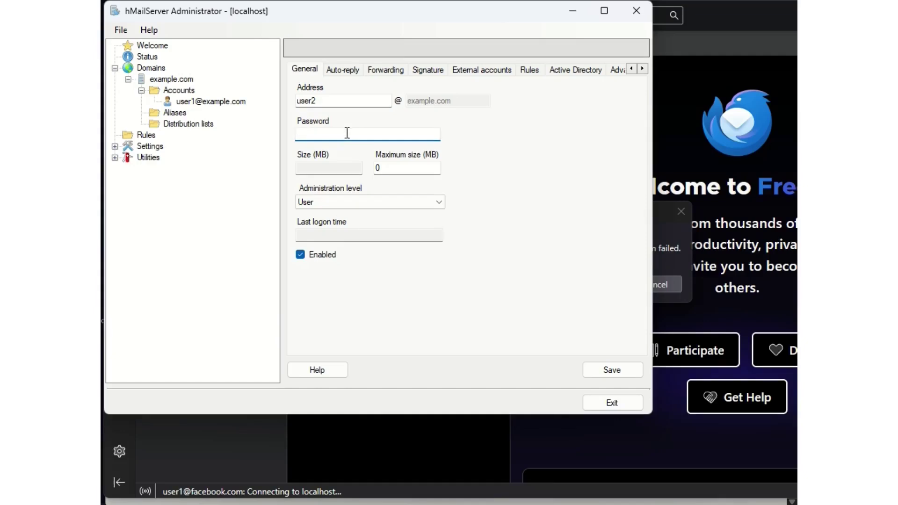
text(******)
click(624, 372)
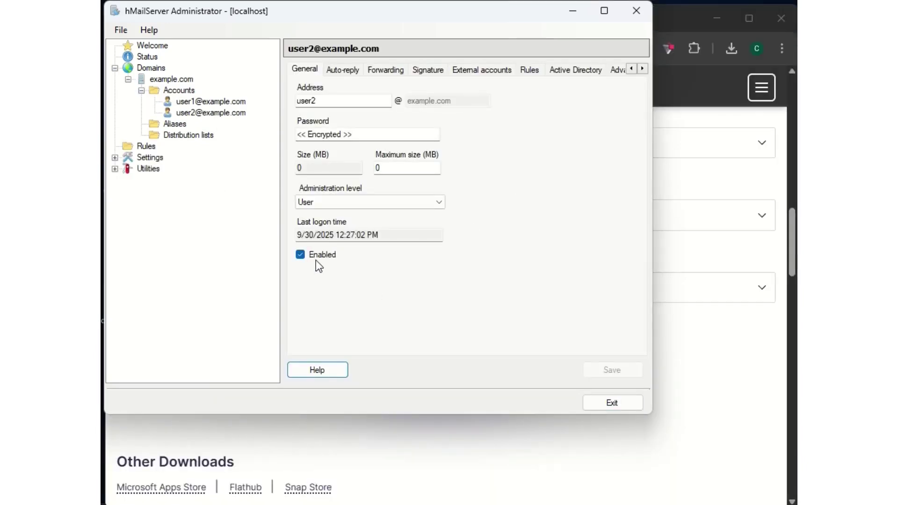
click(185, 82)
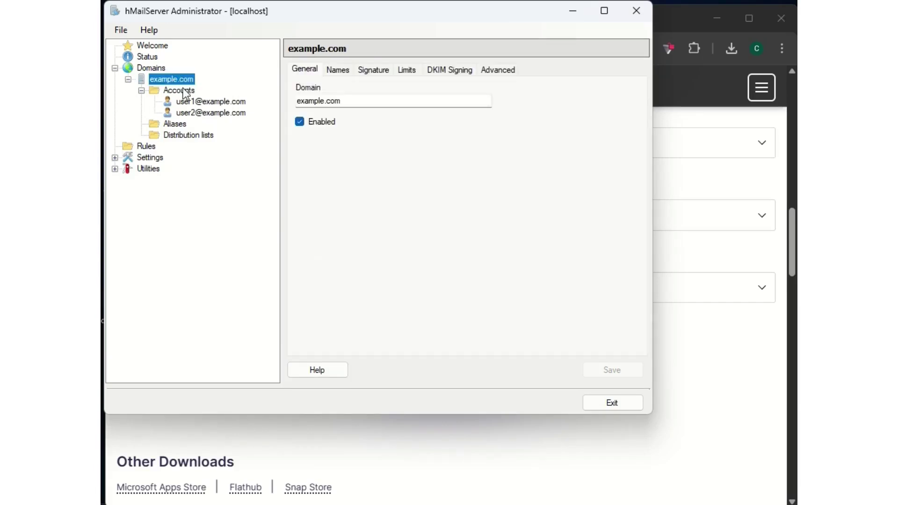
click(185, 91)
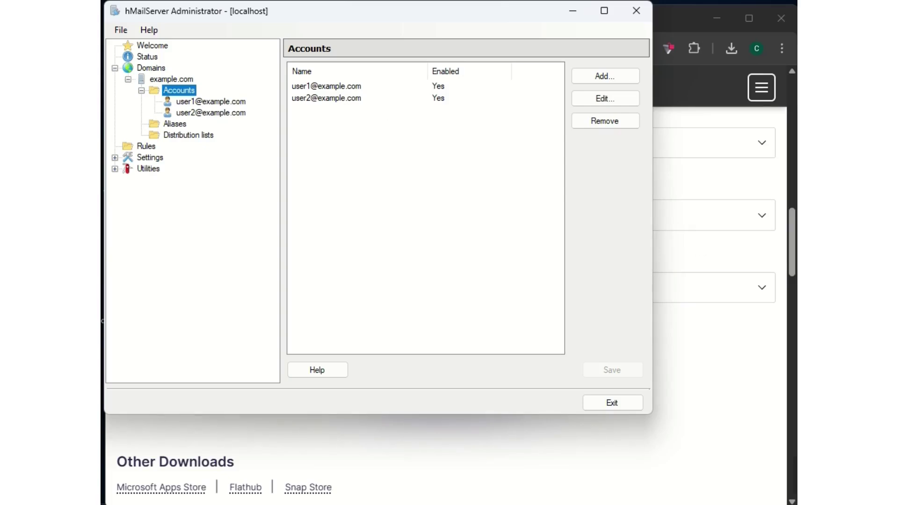
click(757, 445)
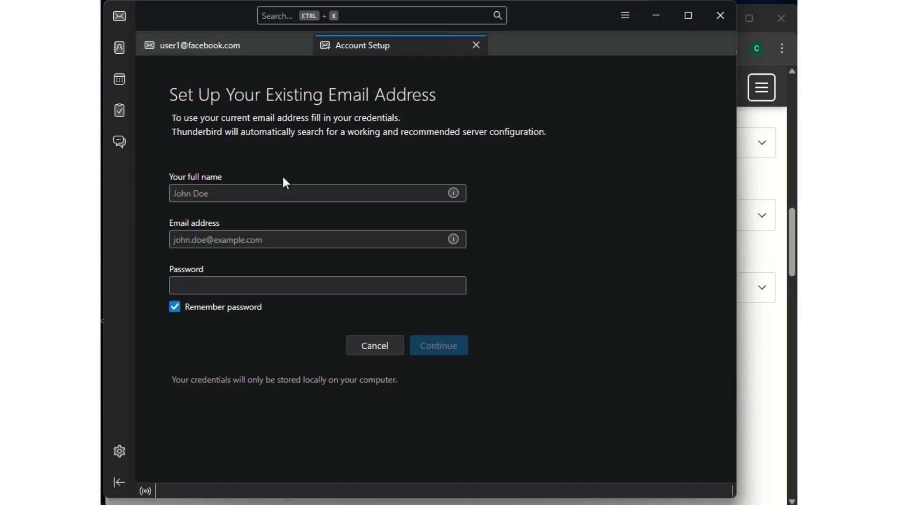
- Enter user1 as the full name and the user1 account's e-mail address in Thunderbird
click(265, 192)
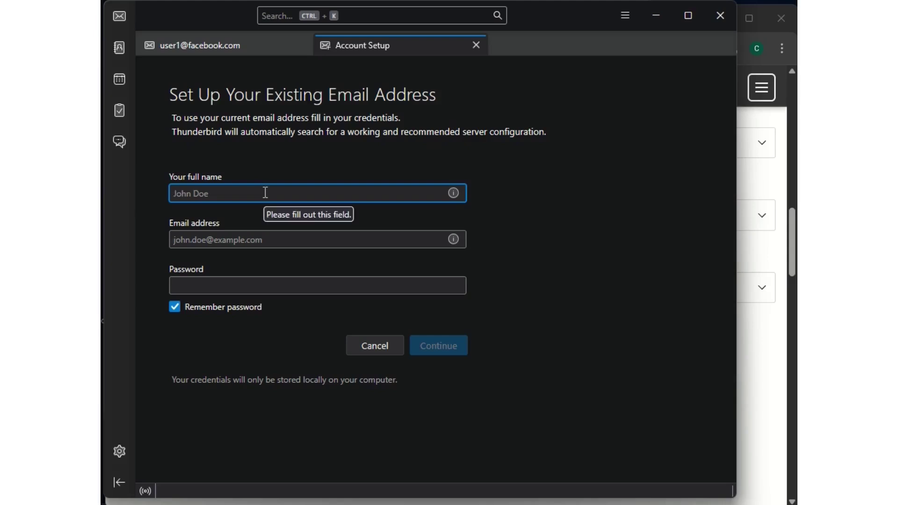
key(alt+Tab)
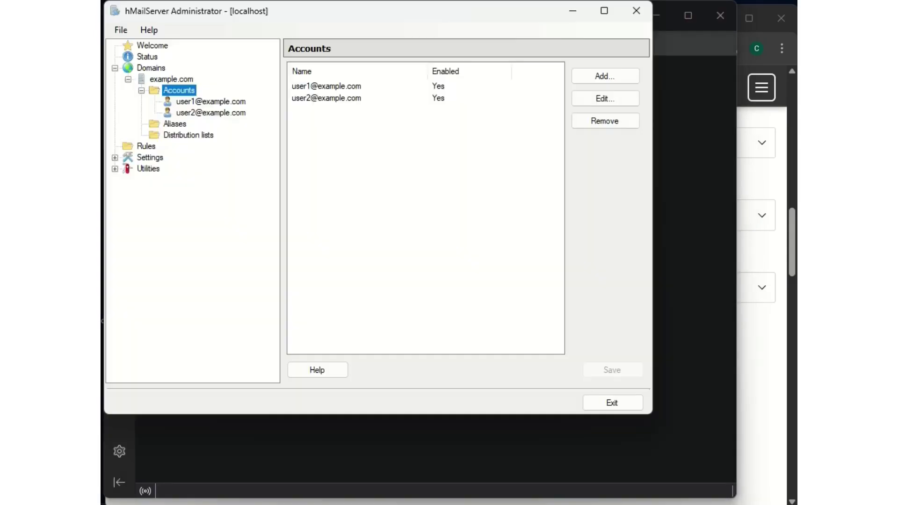
key(alt+Tab)
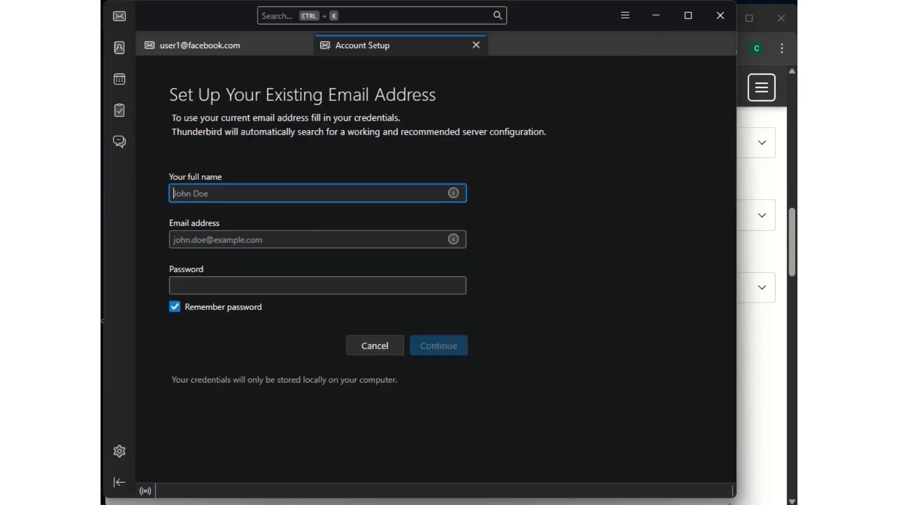
text(us)
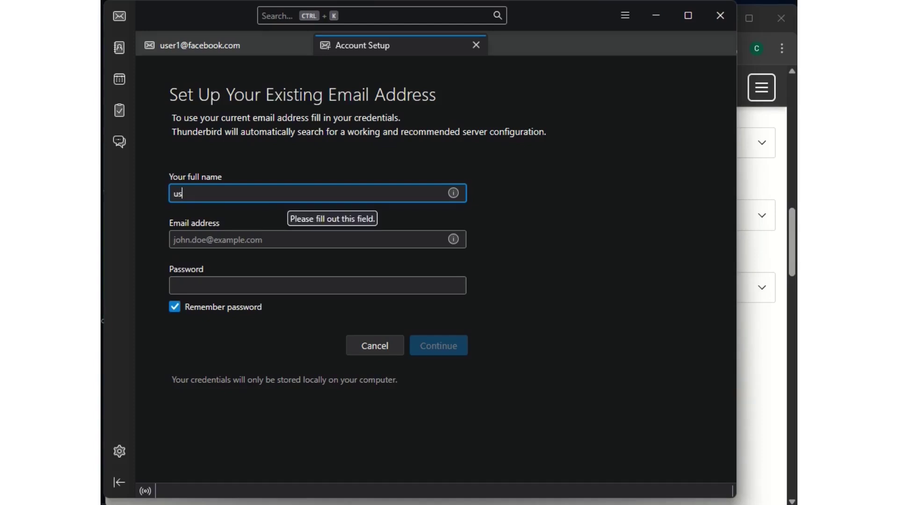
text(er1@example.com)
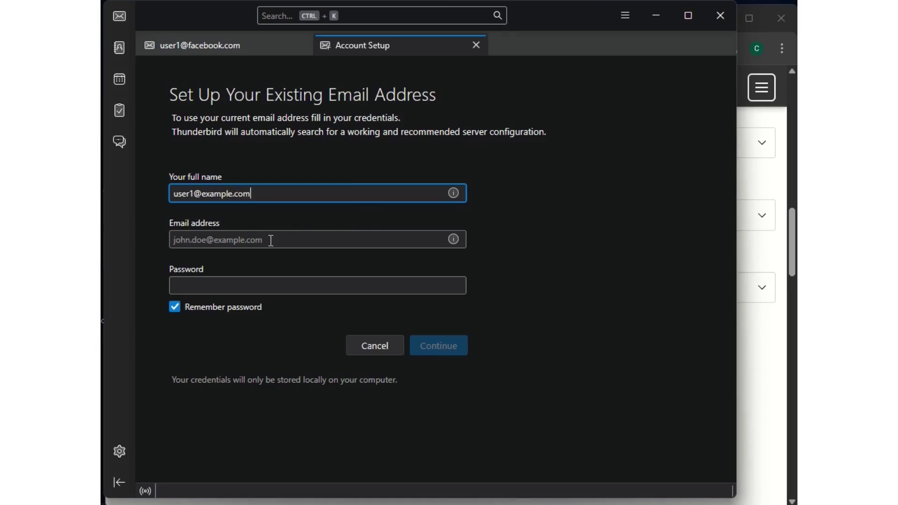
drag(256, 190, 172, 187)
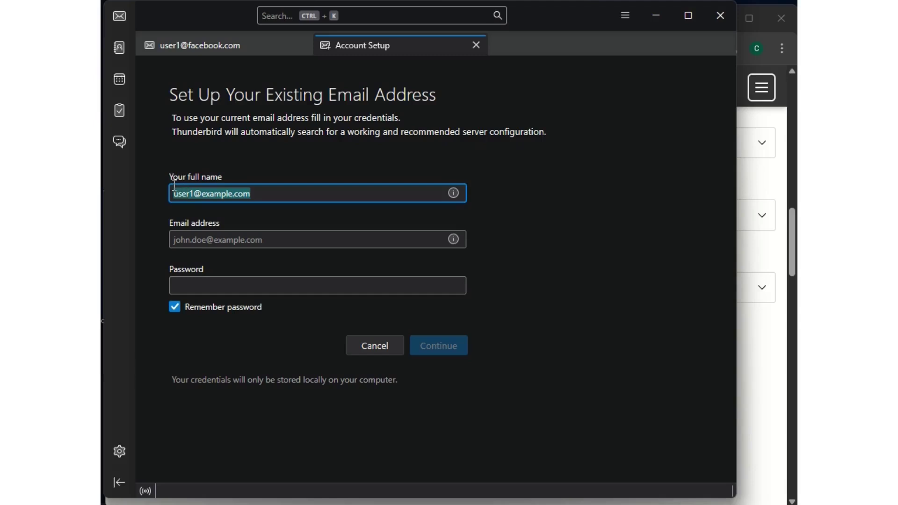
right_click(181, 191)
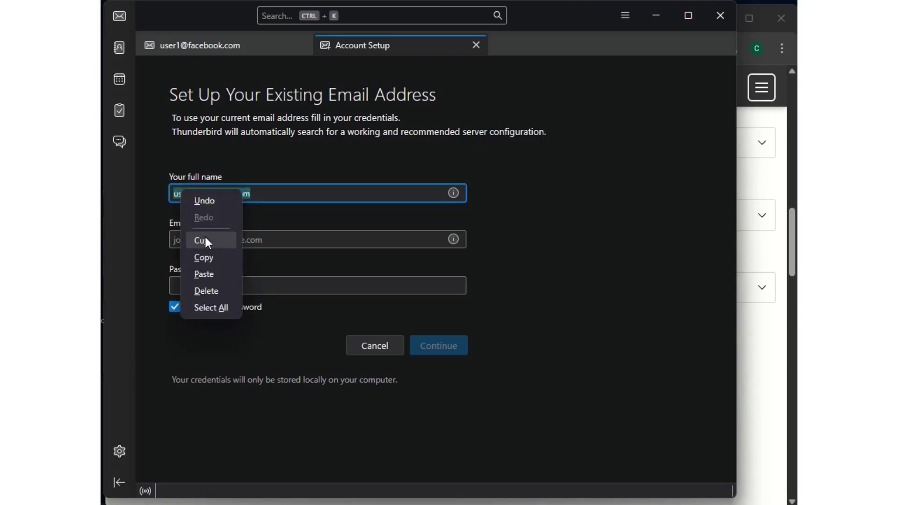
click(202, 240)
text(user1)
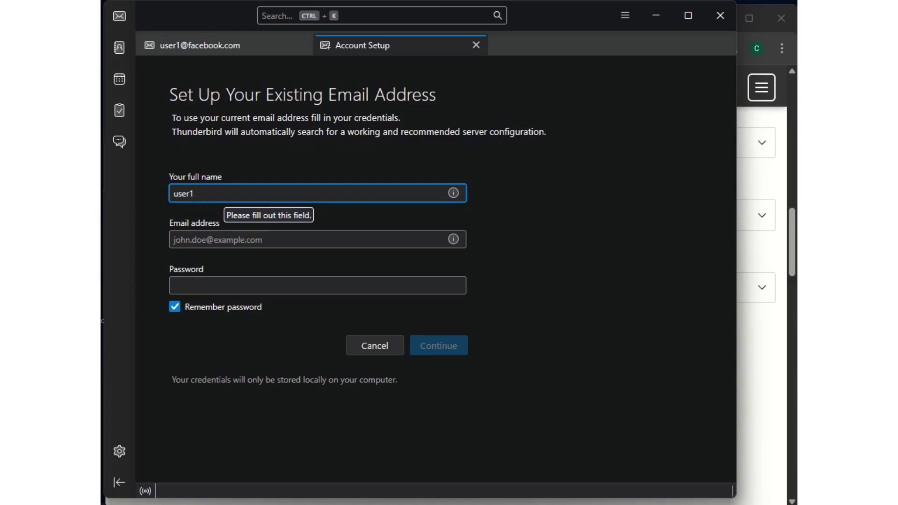
click(297, 240)
right_click(297, 240)
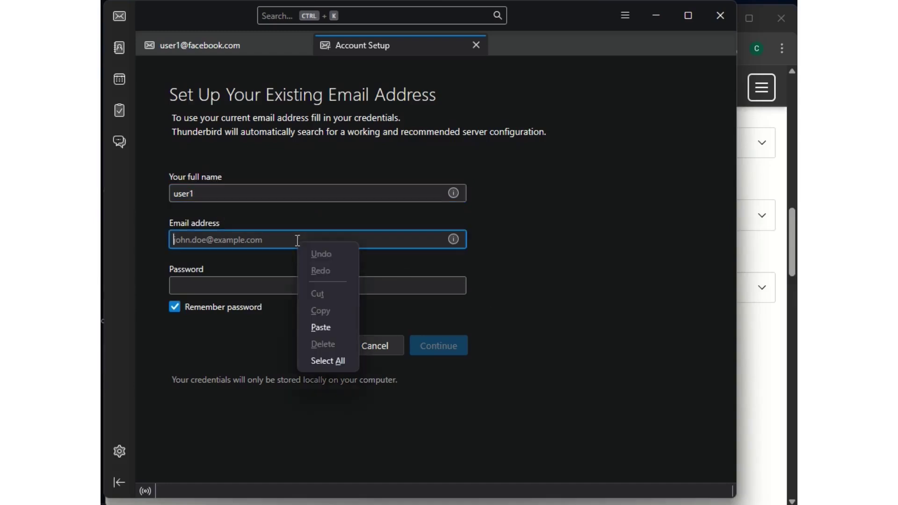
click(337, 326)
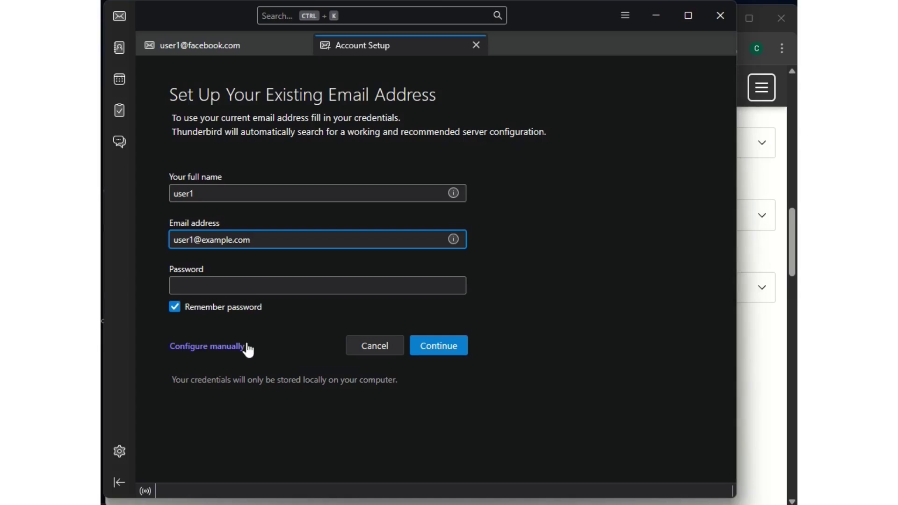
click(249, 287)
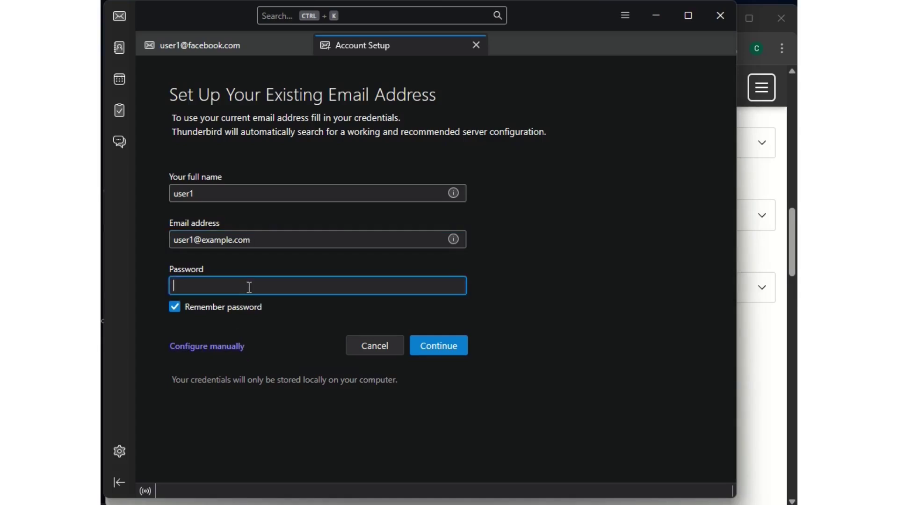
- Open manual configuration and set the incoming IMAP hostname to localhost
click(213, 347)
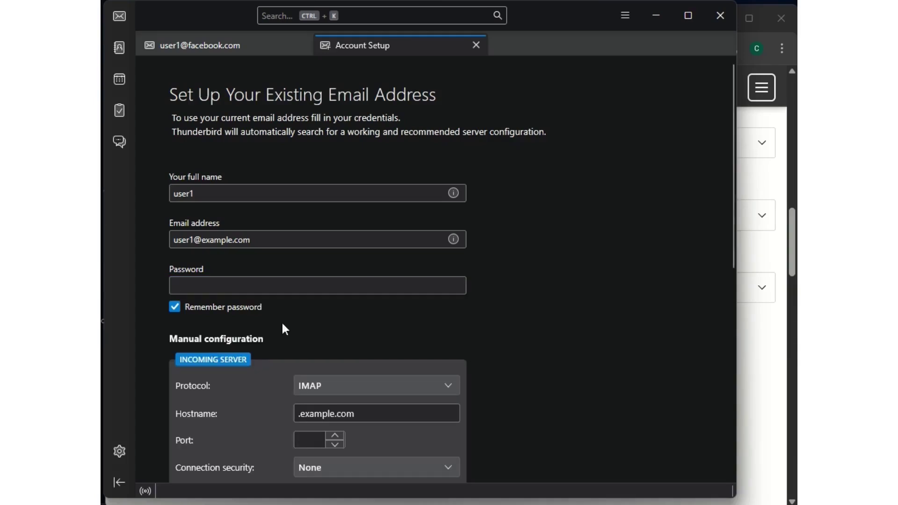
scroll(336, 313, down, 3)
click(362, 342)
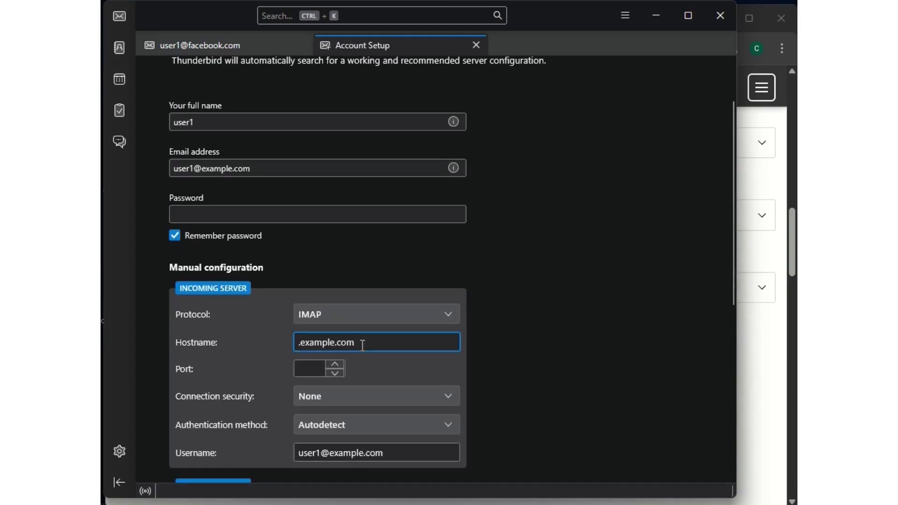
key(BackSpace)
key(BackSpace)
key(BackSpace)
key(BackSpace)
key(BackSpace)
key(BackSpace)
key(BackSpace)
key(BackSpace)
key(BackSpace)
key(BackSpace)
key(BackSpace)
key(BackSpace)
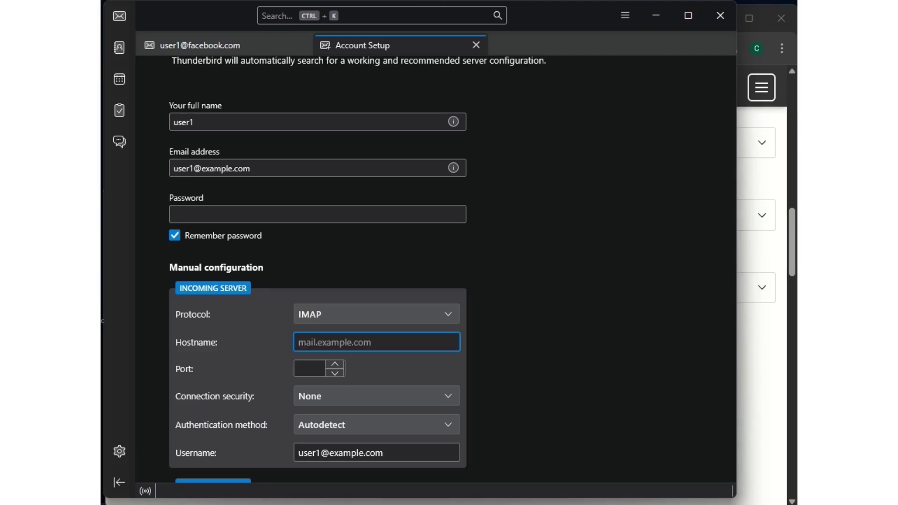
text(loc)
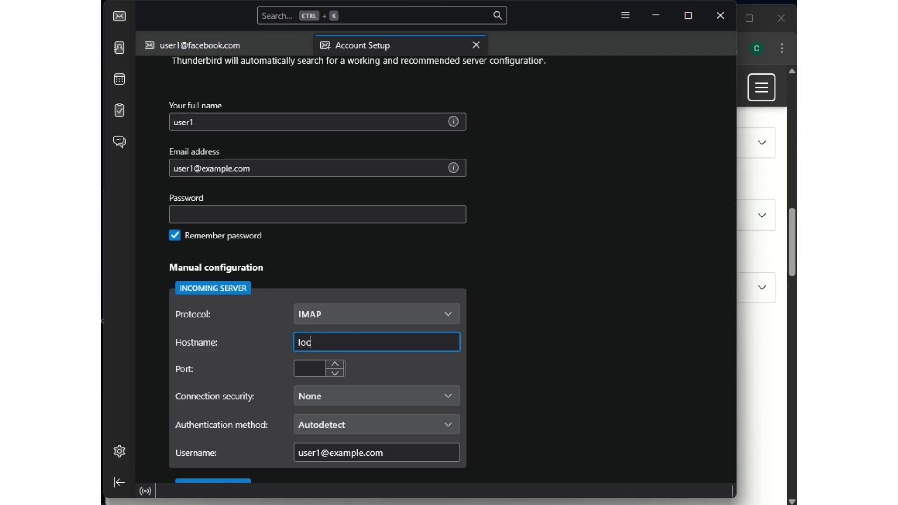
text(alhost)
- Set the outgoing server hostname to localhost and re-test the settings
scroll(357, 323, down, 3)
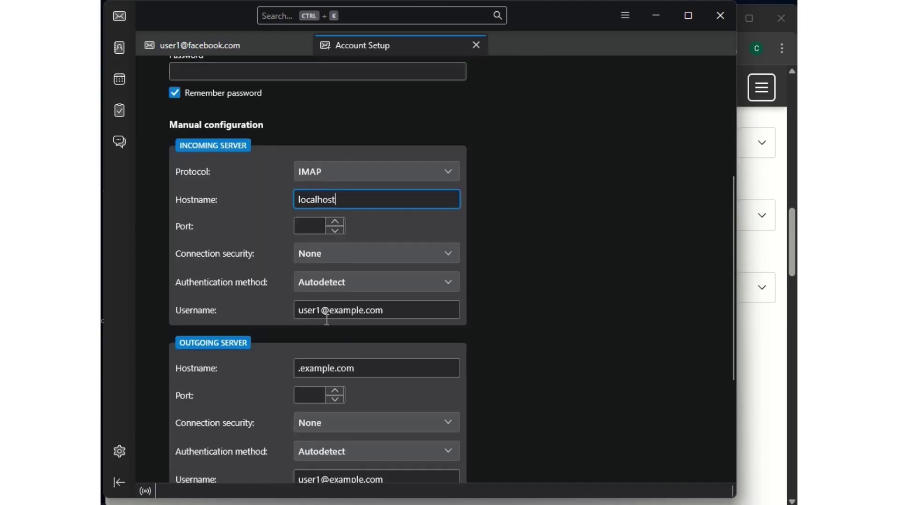
click(375, 364)
key(BackSpace)
key(BackSpace)
key(BackSpace)
key(BackSpace)
key(BackSpace)
key(BackSpace)
key(BackSpace)
key(BackSpace)
key(BackSpace)
key(BackSpace)
key(BackSpace)
key(BackSpace)
text(localhost)
scroll(360, 321, down, 2)
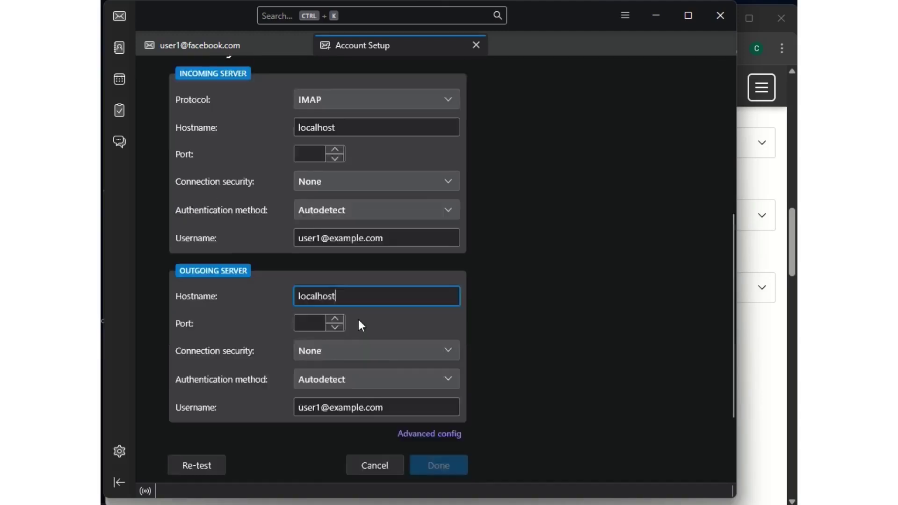
scroll(358, 319, down, 2)
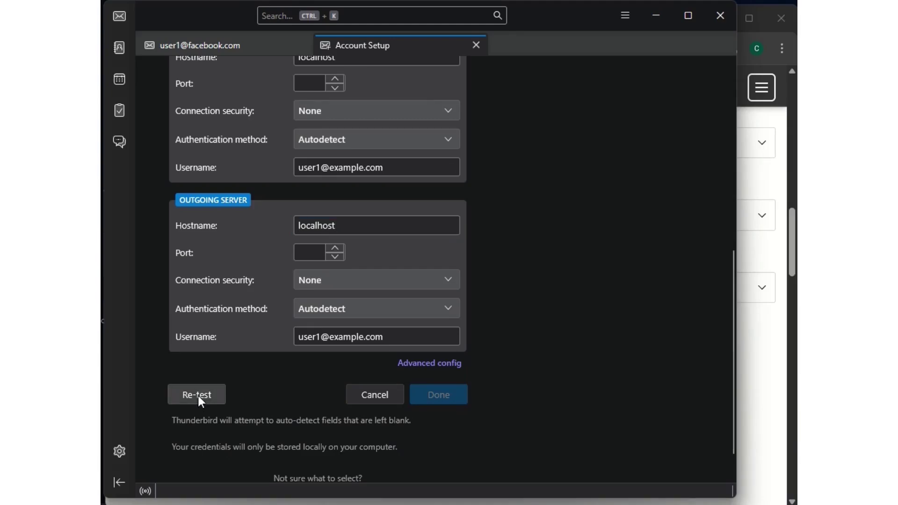
click(198, 395)
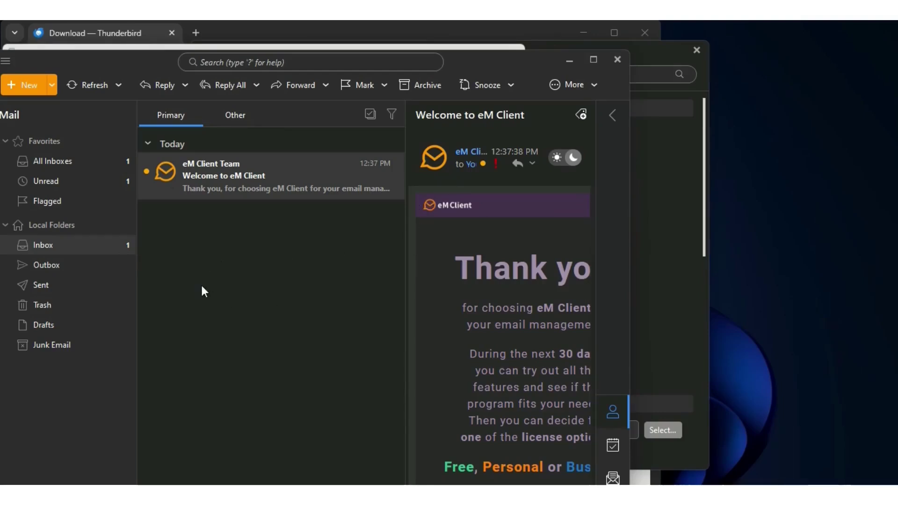
- Start a new Mail account with the Other provider in eM Client's Accounts wizard
click(7, 63)
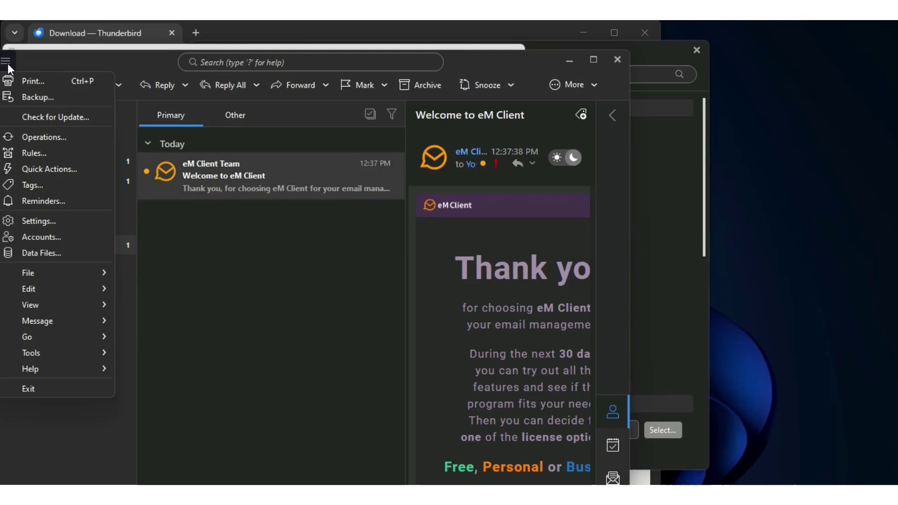
click(80, 236)
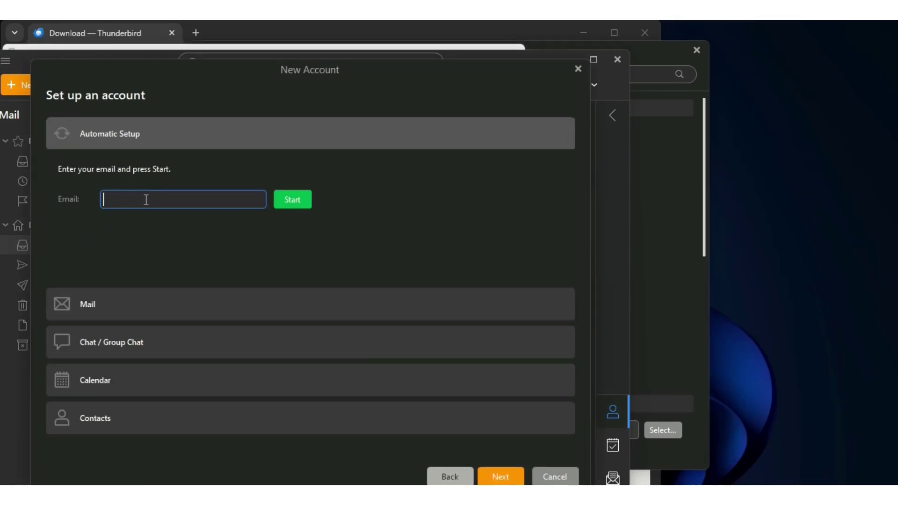
click(173, 302)
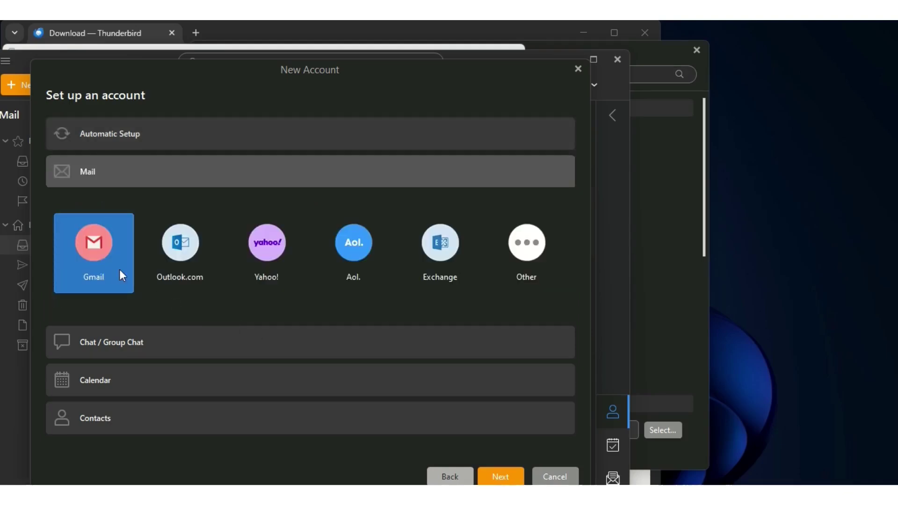
click(527, 249)
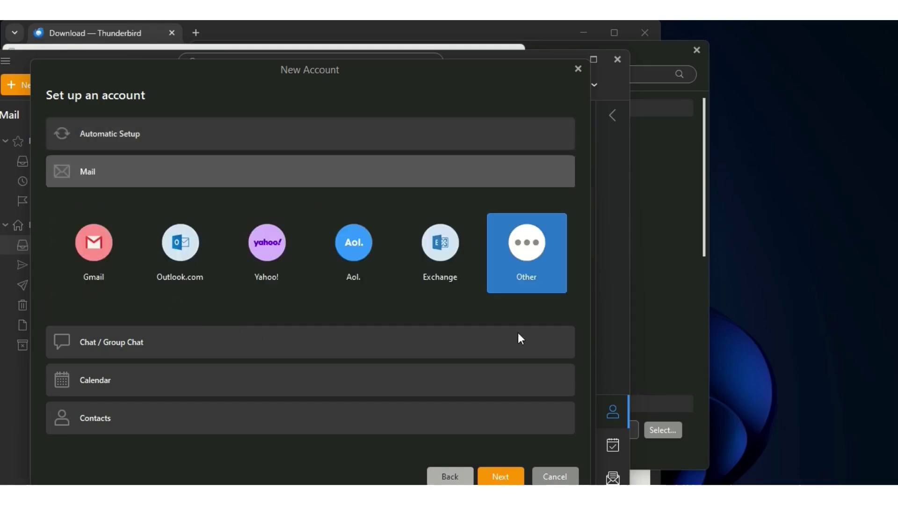
click(507, 471)
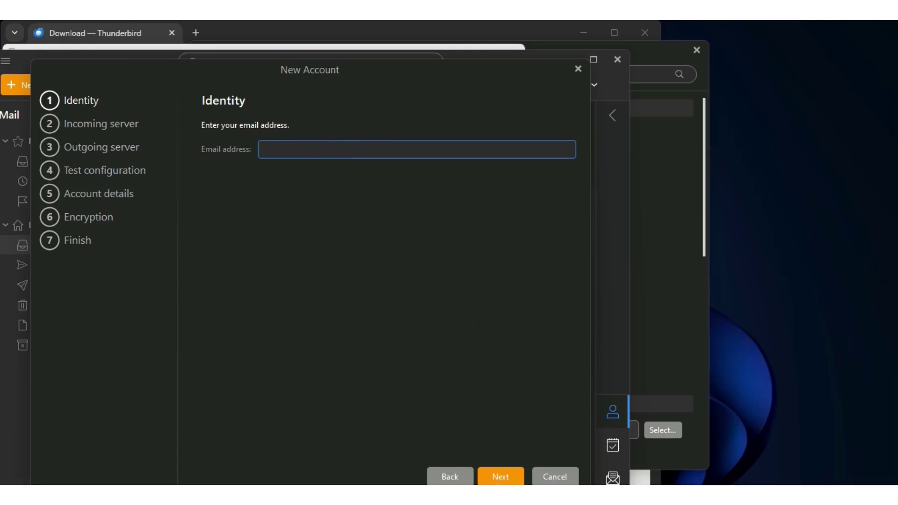
- Check the account names in hMailServer Administrator, then enter user1's address as the eM Client email
mouse_move(634, 495)
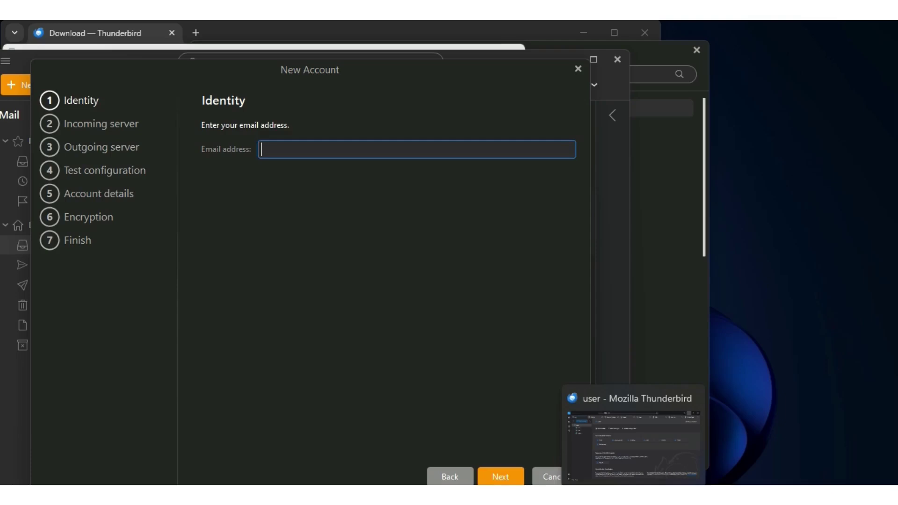
click(634, 496)
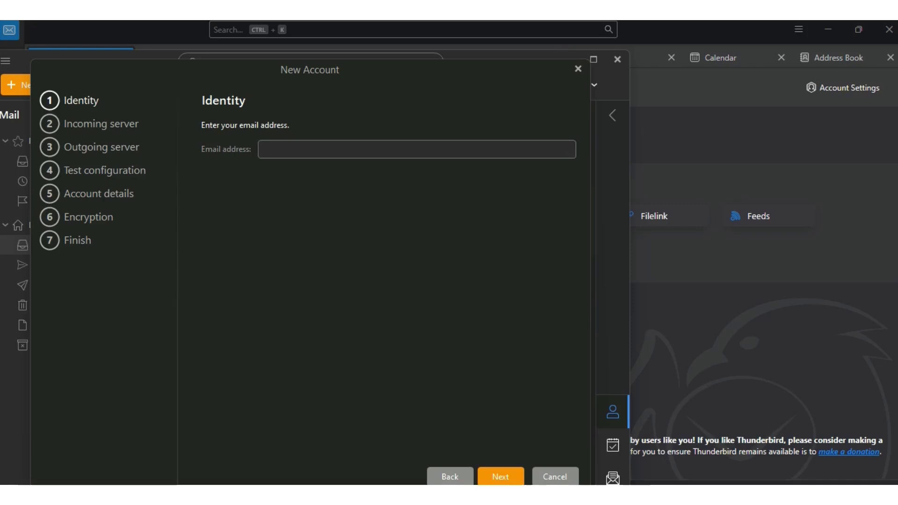
key(alt+Tab)
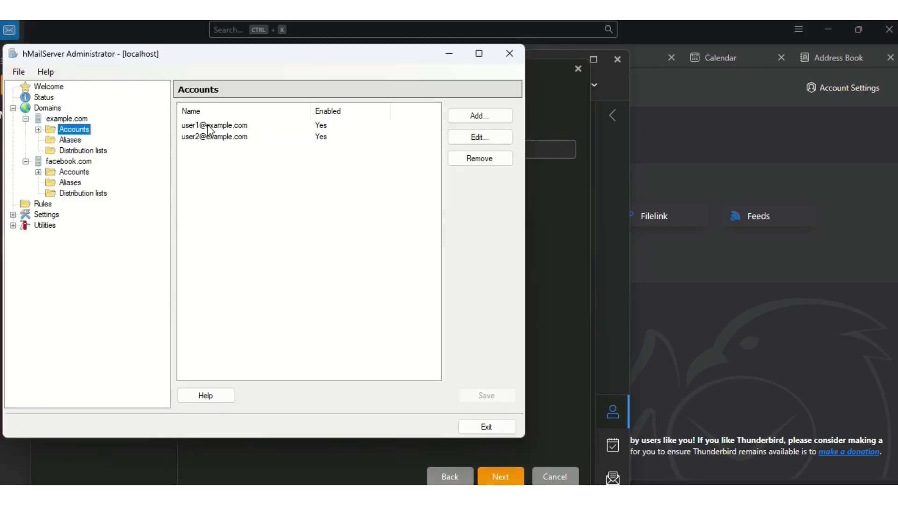
click(448, 53)
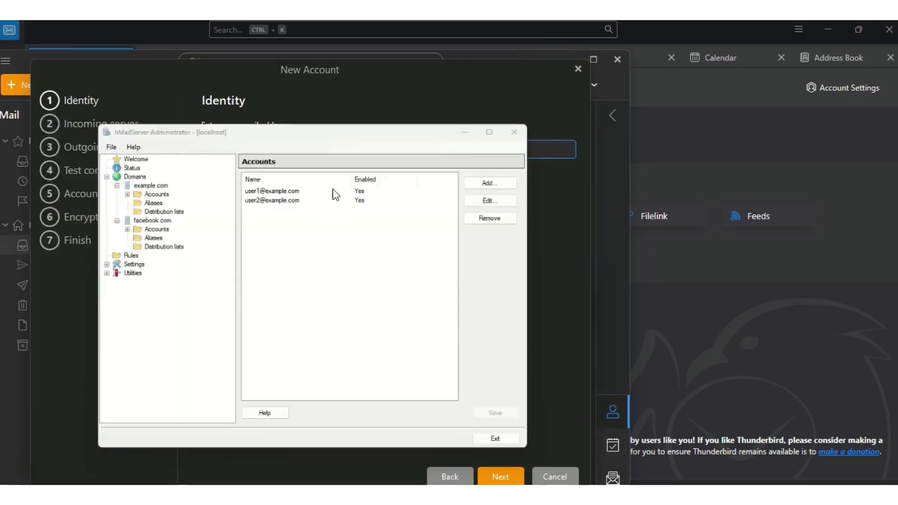
text(user1@)
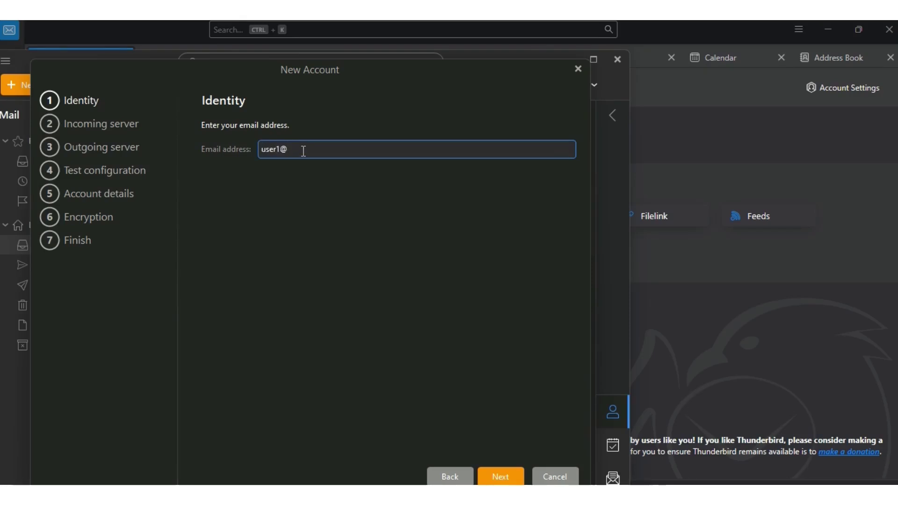
text(example)
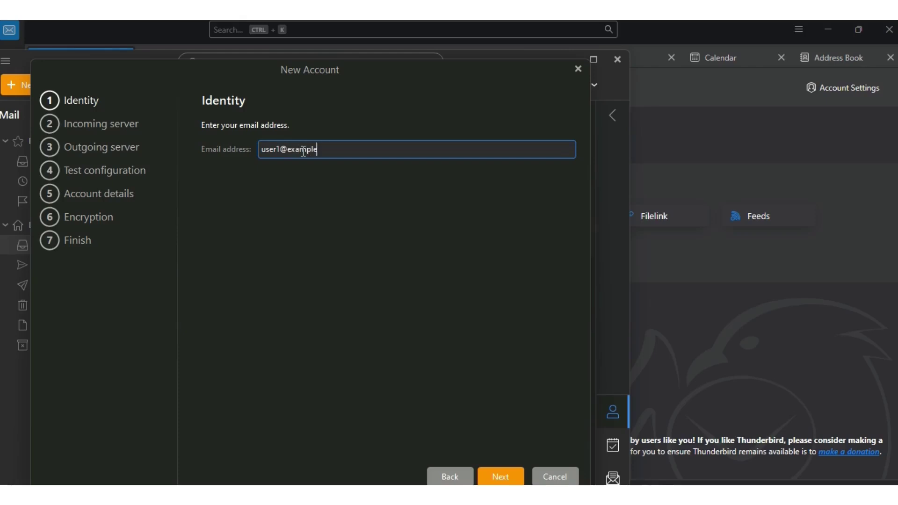
text(.c)
text(m)
- Set the incoming IMAP server to localhost and enter the account password
click(498, 476)
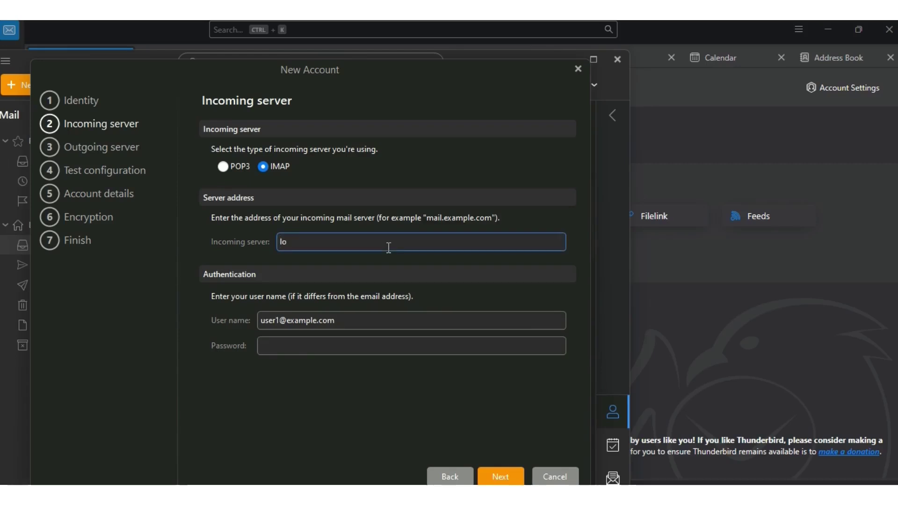
text(localhost)
click(329, 340)
text(passwd)
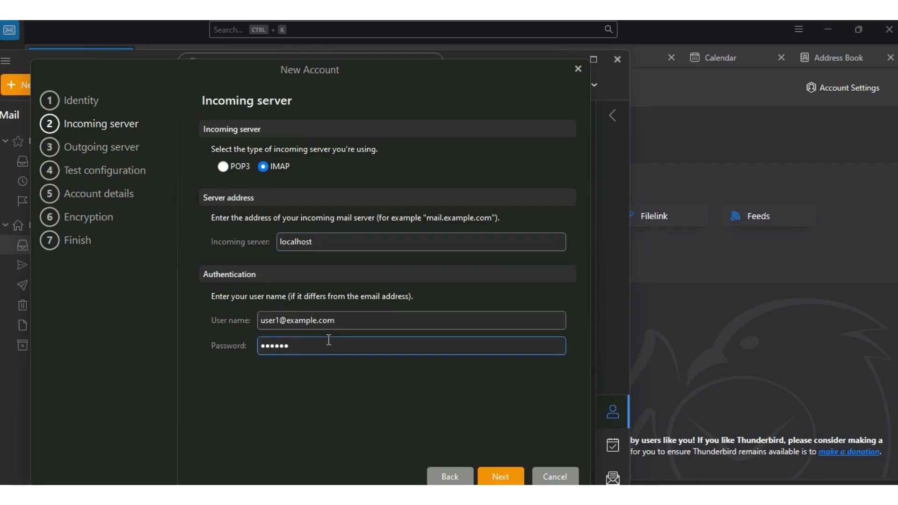
- Mark the localhost outgoing server as needing no authentication and run the connection tests
click(499, 466)
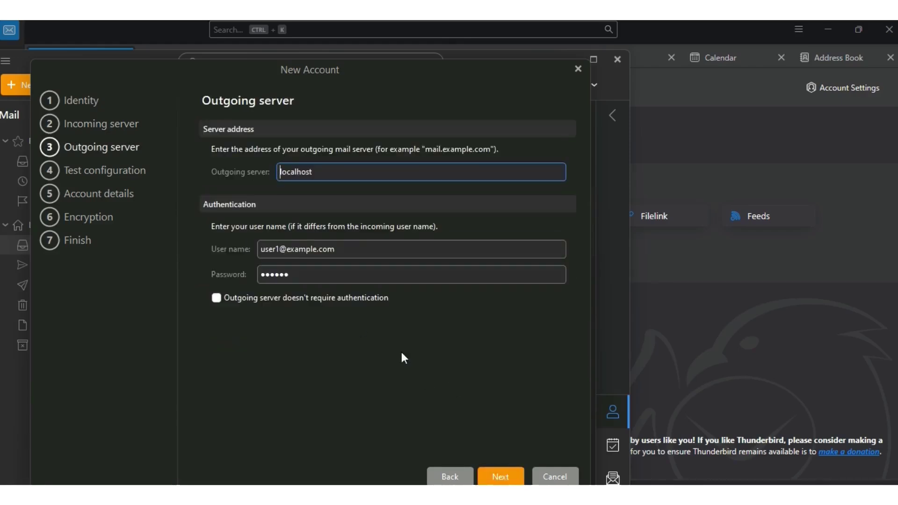
click(216, 298)
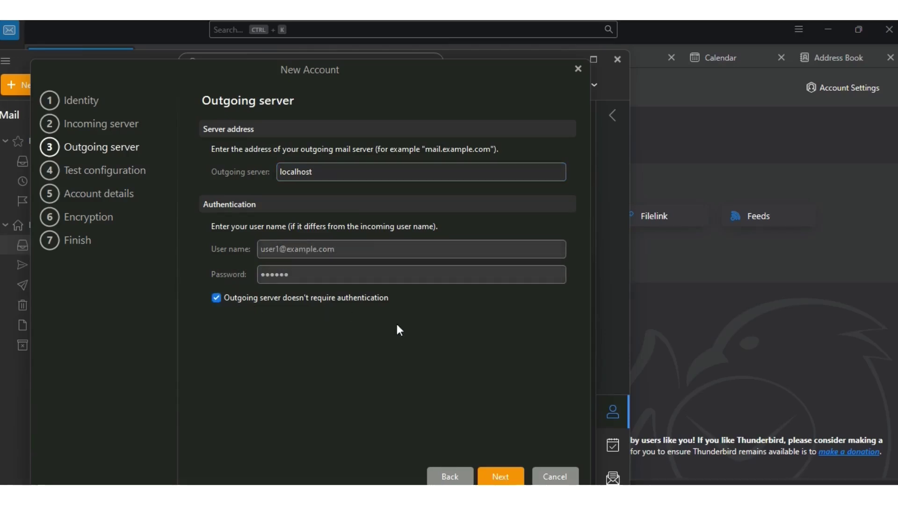
click(500, 475)
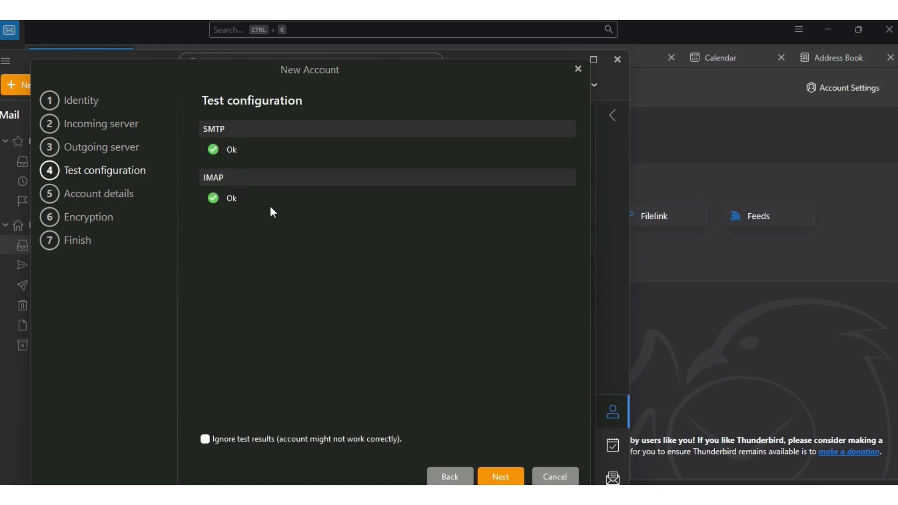
- Edit the account's Your name display name after the successful connection tests
click(500, 477)
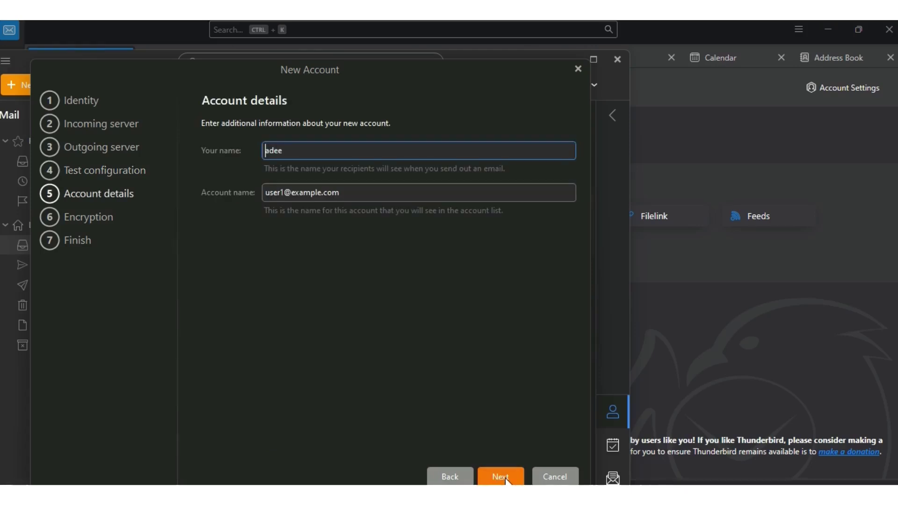
click(322, 151)
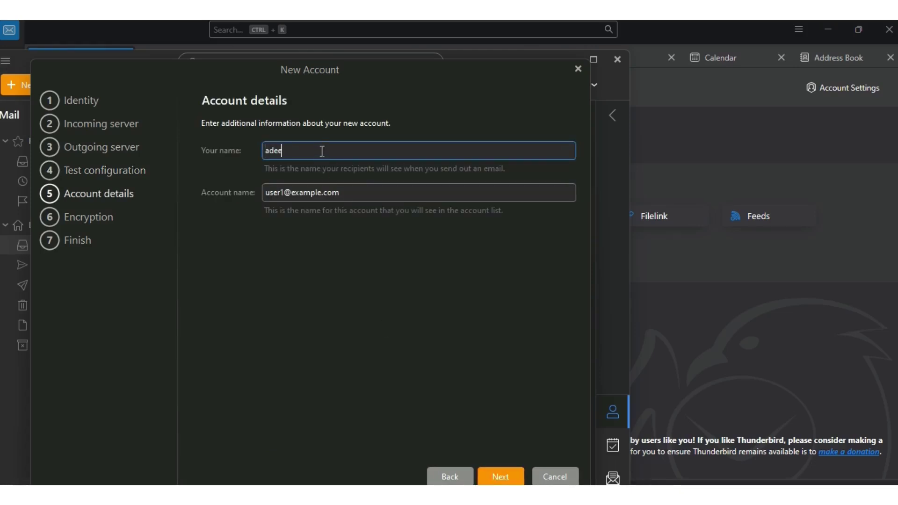
key(BackSpace)
key(BackSpace)
key(BackSpace)
text(use)
- Continue without encryption and finish the eM Client account wizard
click(500, 471)
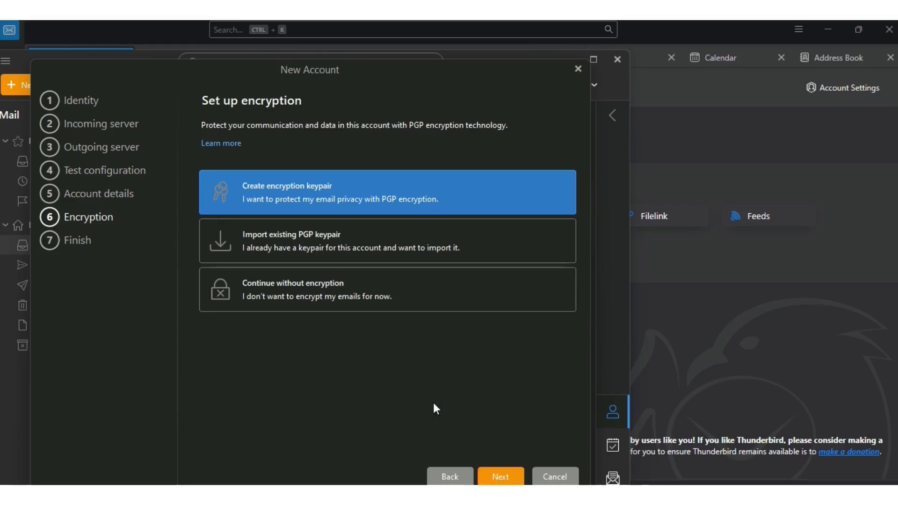
click(332, 298)
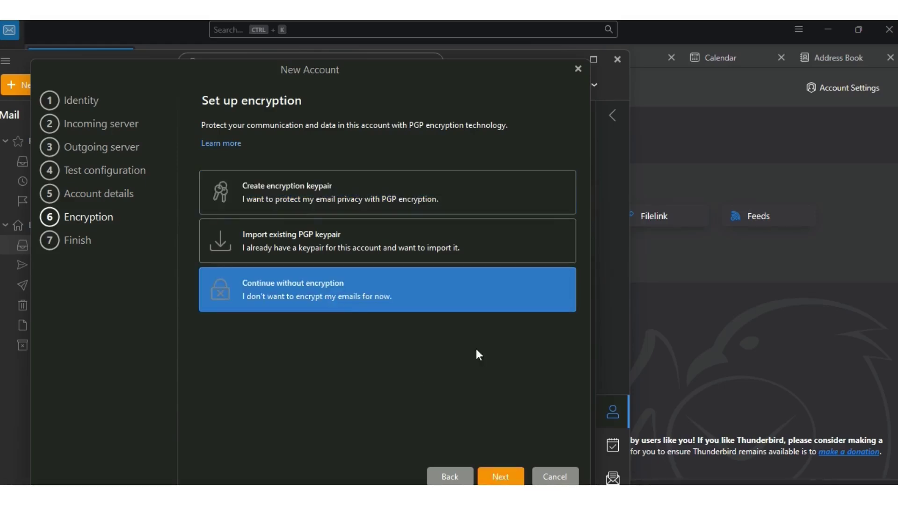
click(500, 476)
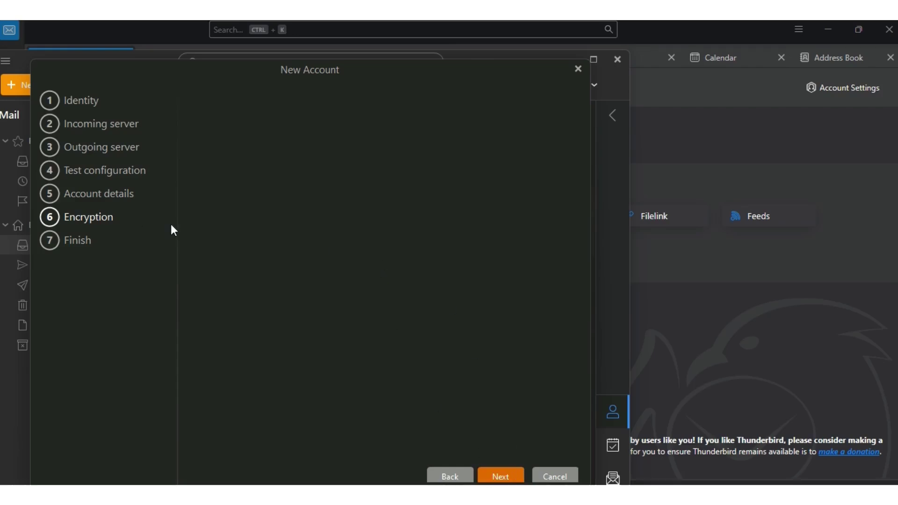
key(Return)
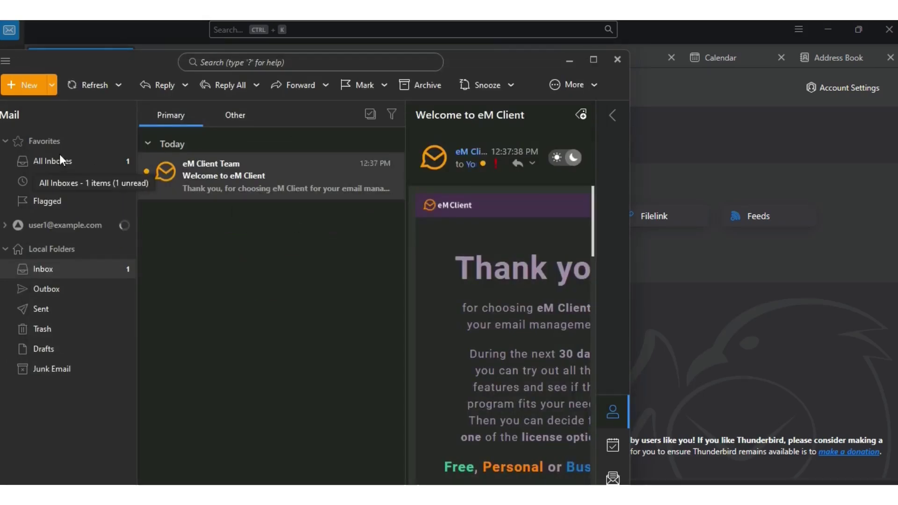
- View the synced Test Message emails in All Inboxes, then bring Thunderbird forward
click(60, 156)
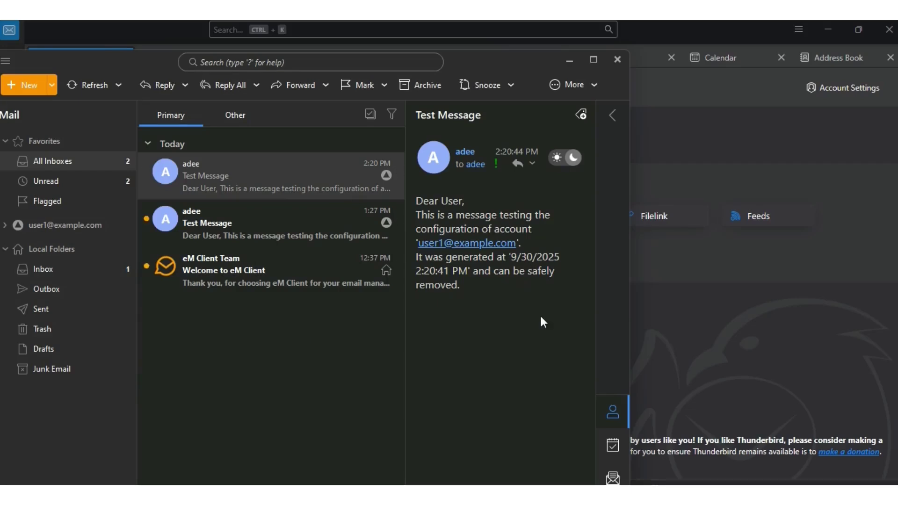
mouse_move(633, 495)
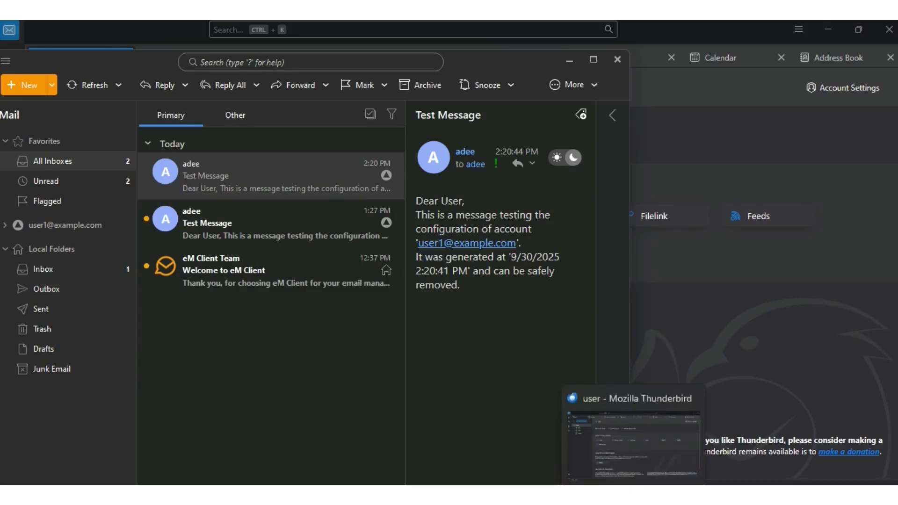
click(633, 444)
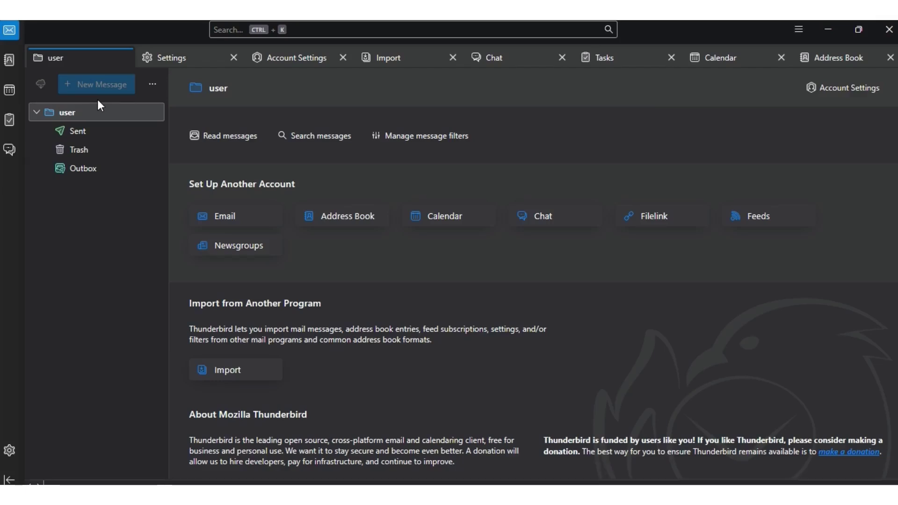
click(238, 218)
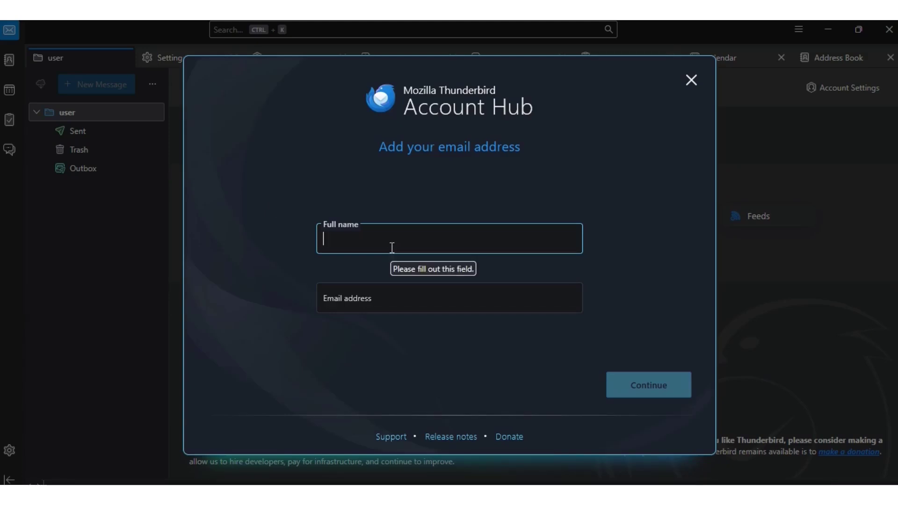
text(user2)
click(379, 302)
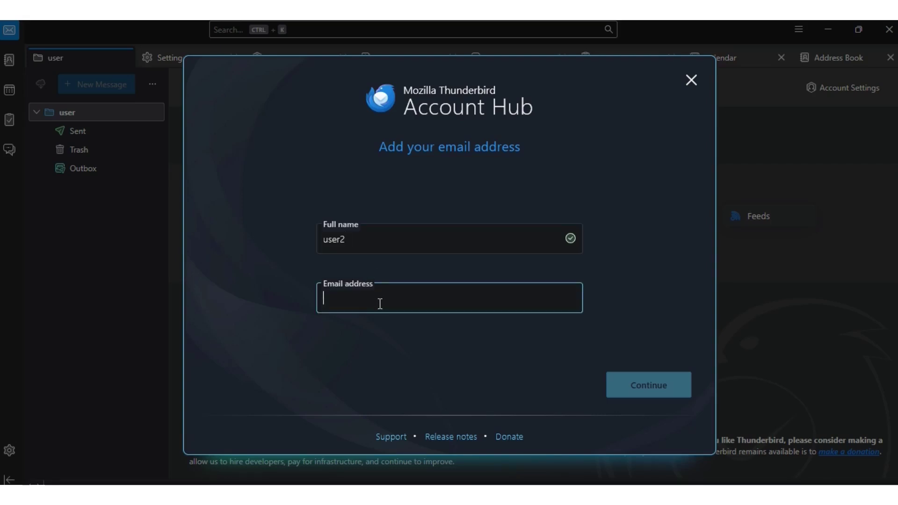
text(user2)
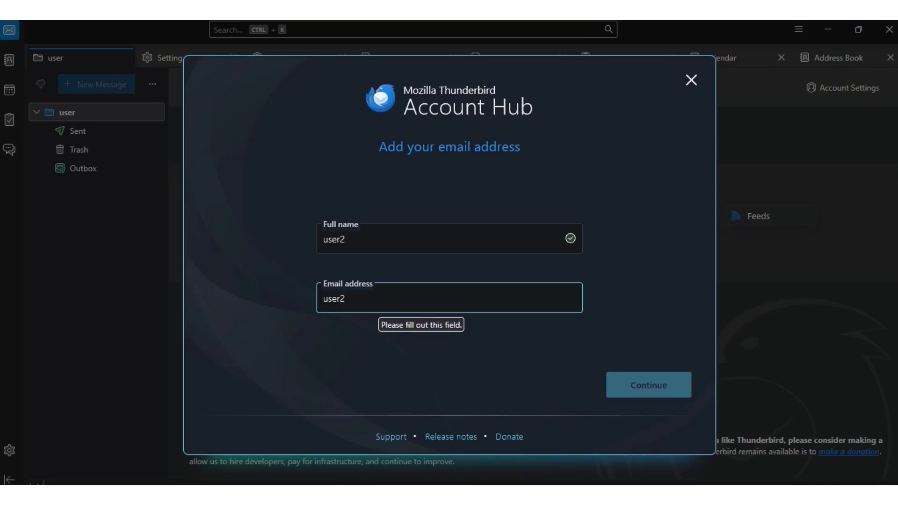
text(@e)
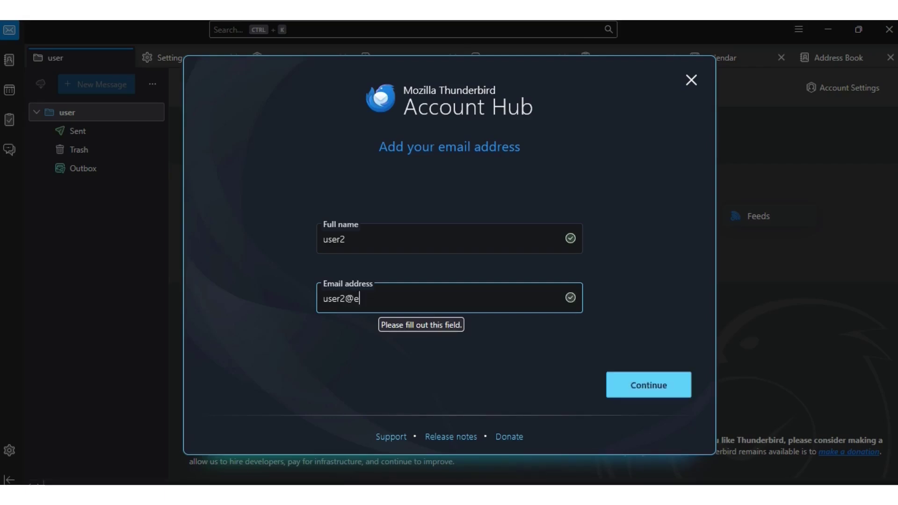
text(xample.com)
click(647, 385)
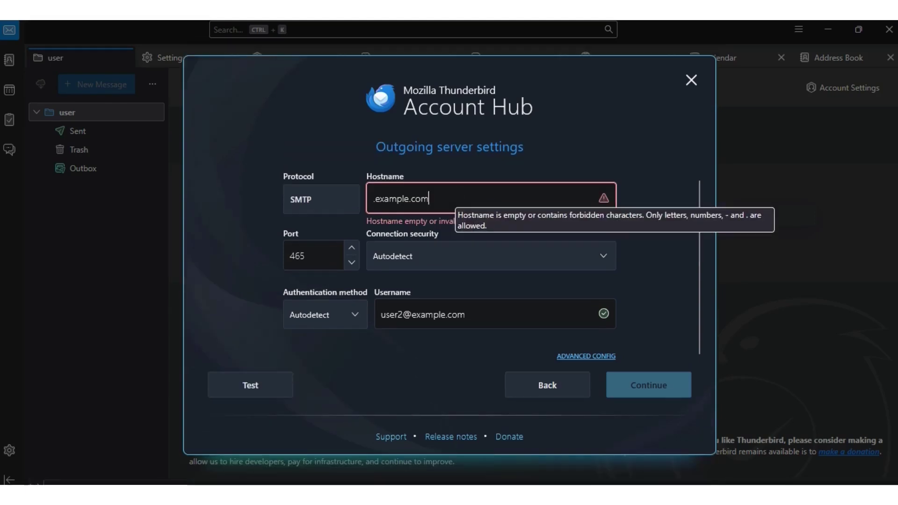
- Set the outgoing SMTP server to localhost port 587 with Normal password authentication
key(BackSpace)
key(BackSpace)
key(BackSpace)
key(BackSpace)
key(BackSpace)
key(BackSpace)
key(BackSpace)
key(BackSpace)
key(BackSpace)
key(BackSpace)
key(BackSpace)
key(BackSpace)
text(lo)
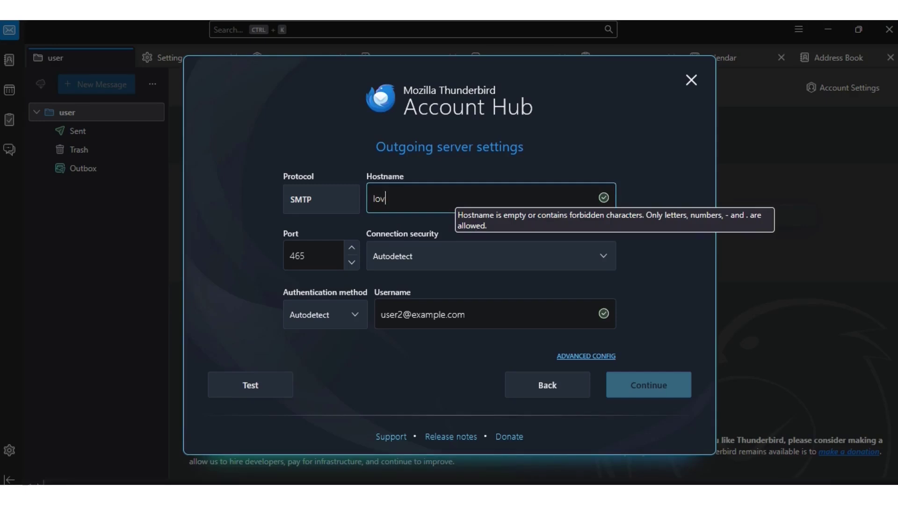
text(cal)
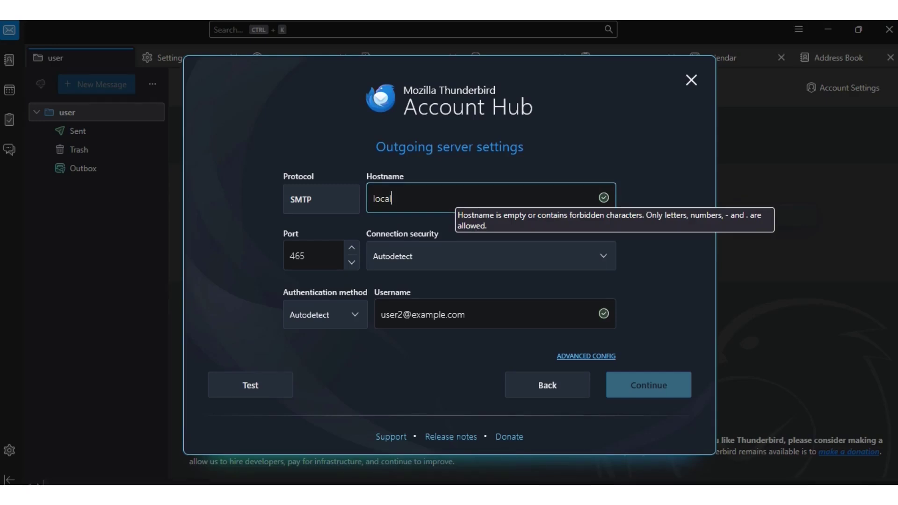
text(host)
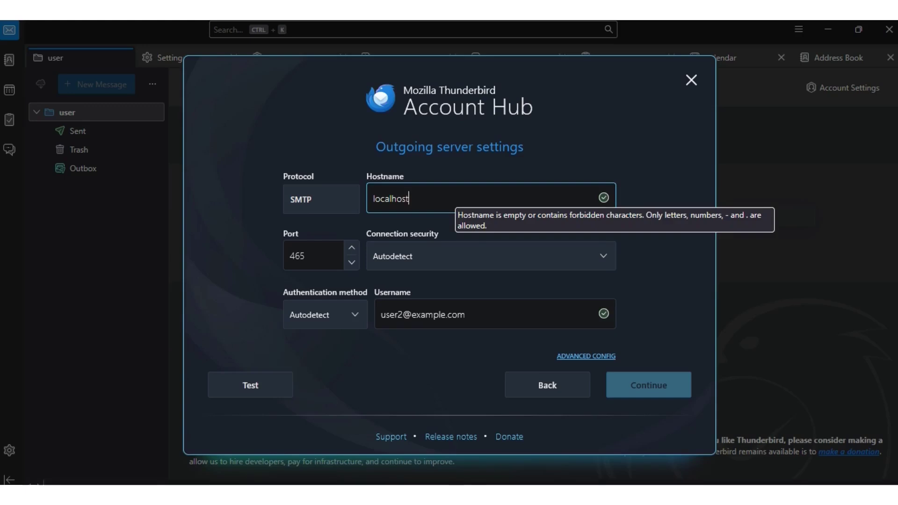
click(280, 384)
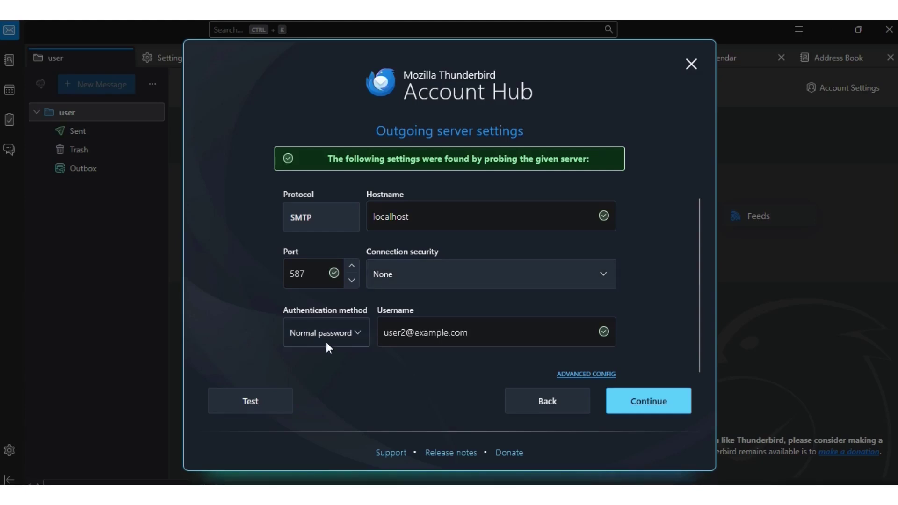
click(357, 334)
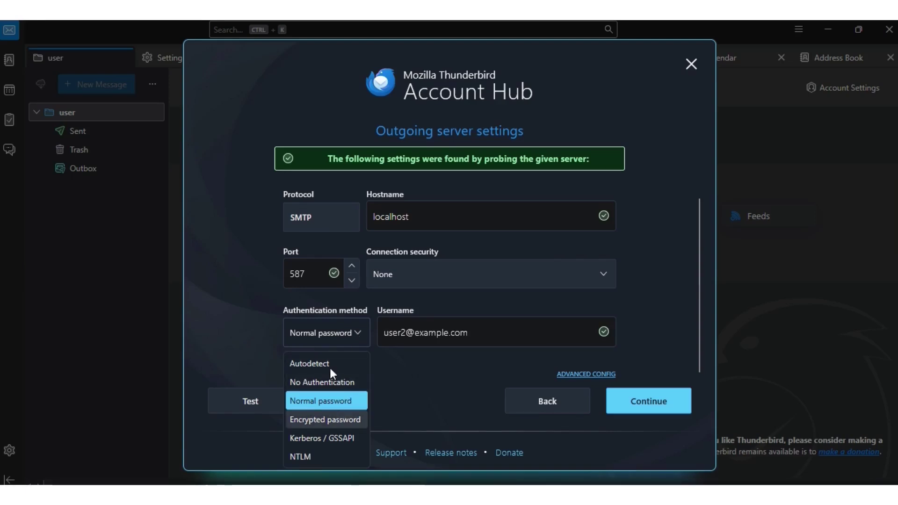
click(332, 403)
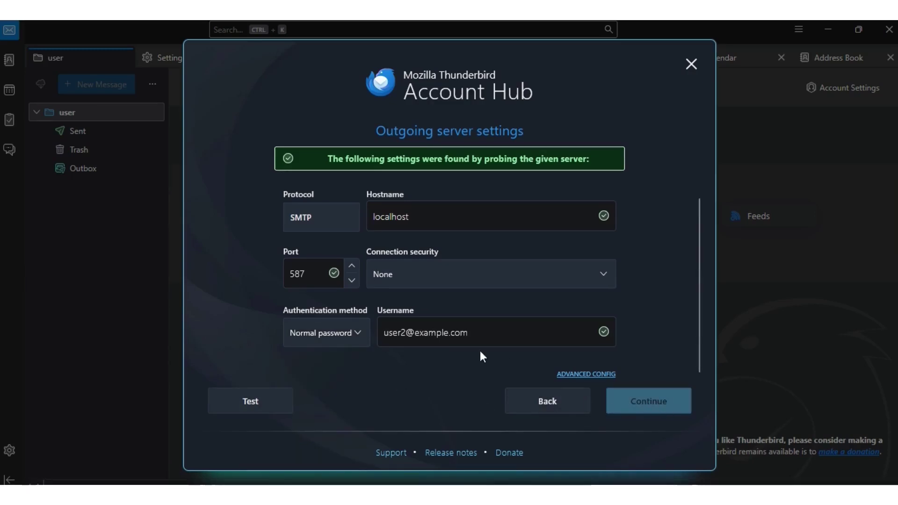
click(273, 403)
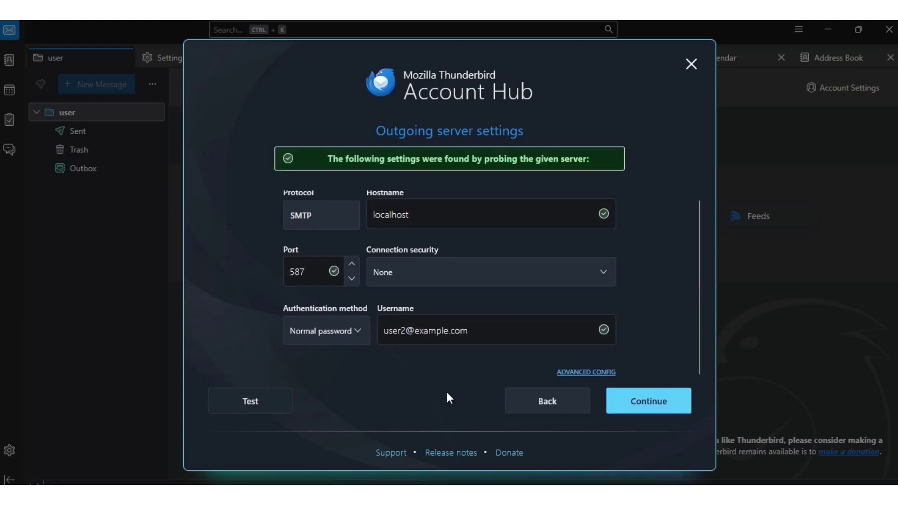
click(648, 406)
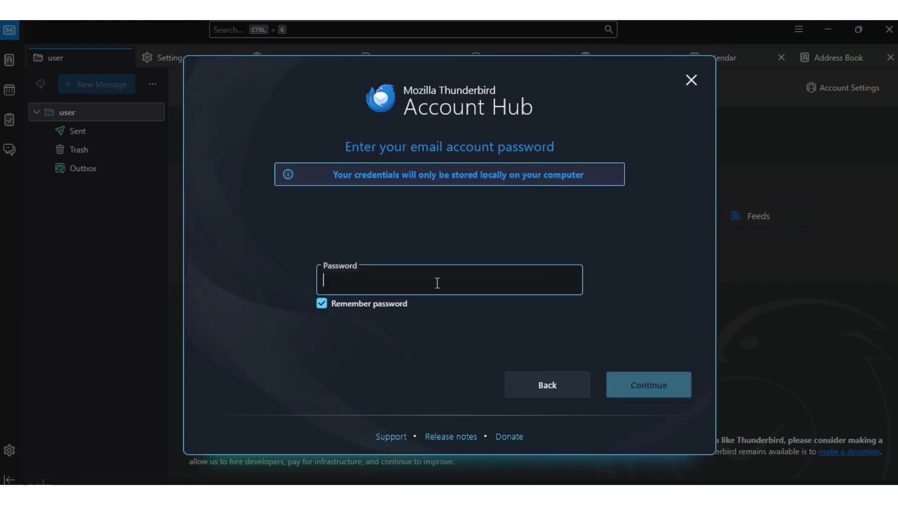
- Enter the account password to create the user2 account, then close the Account Hub
text(****)
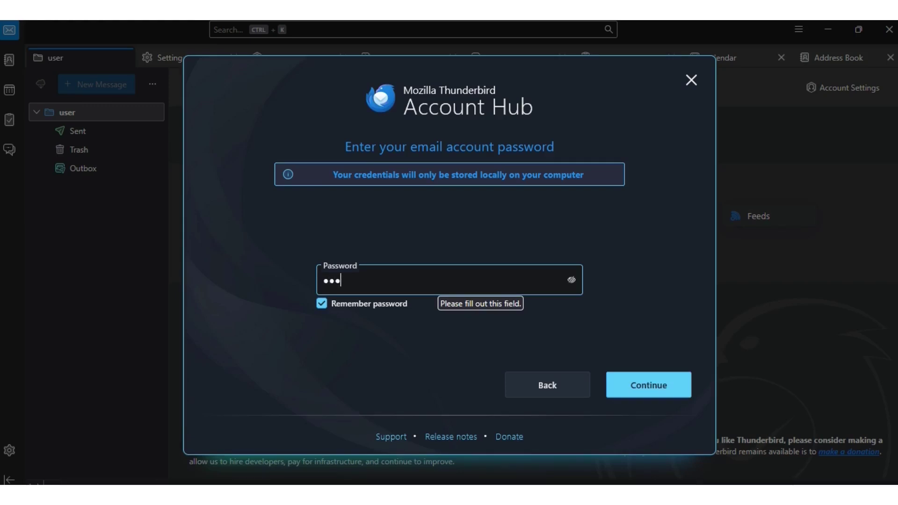
text(**)
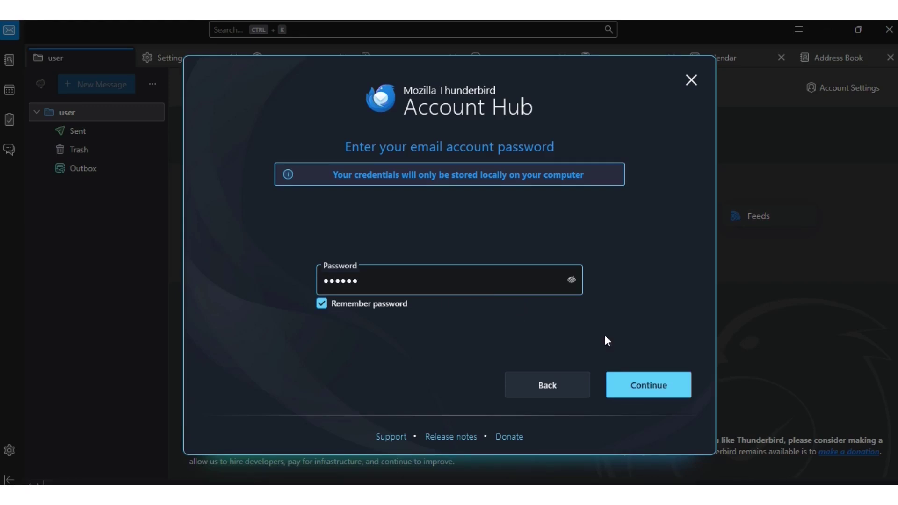
click(657, 383)
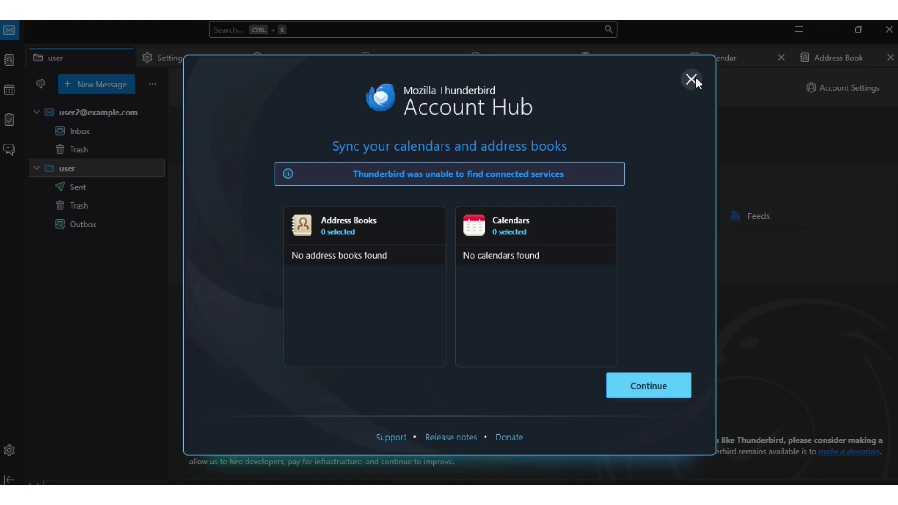
click(691, 80)
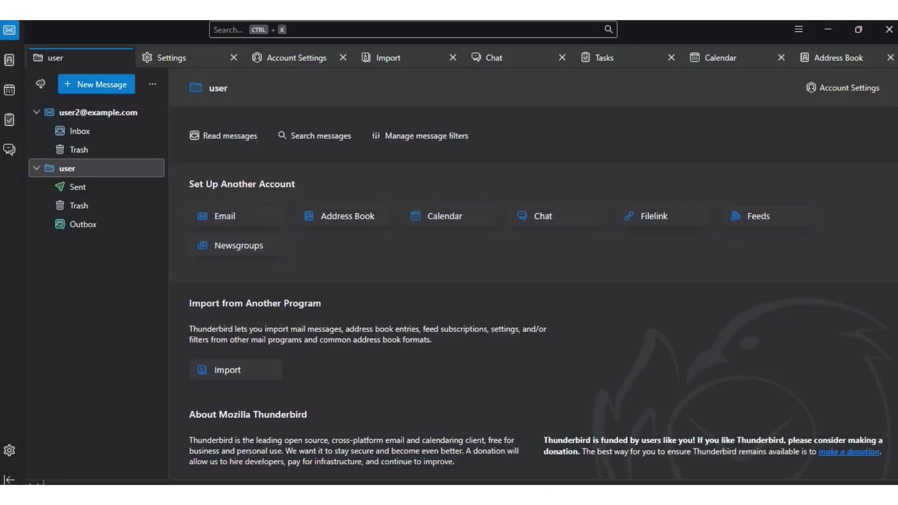
mouse_move(643, 479)
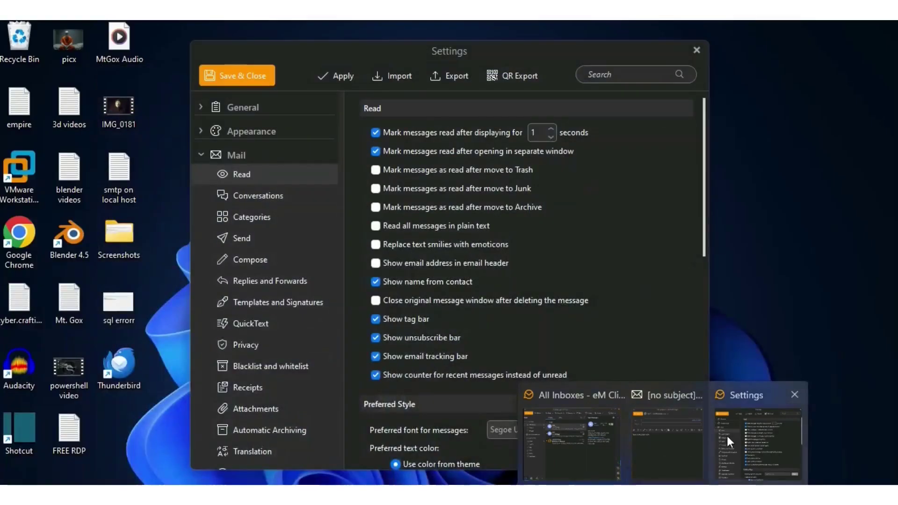
mouse_move(691, 441)
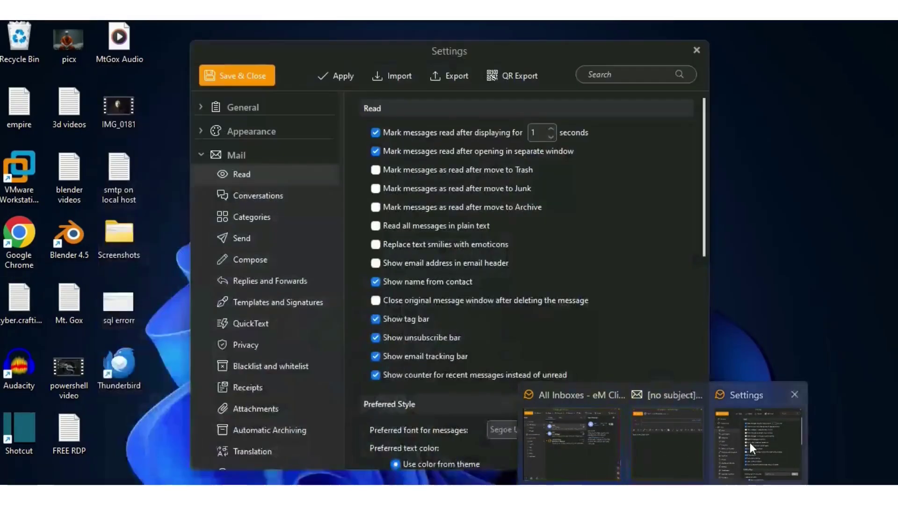
click(750, 443)
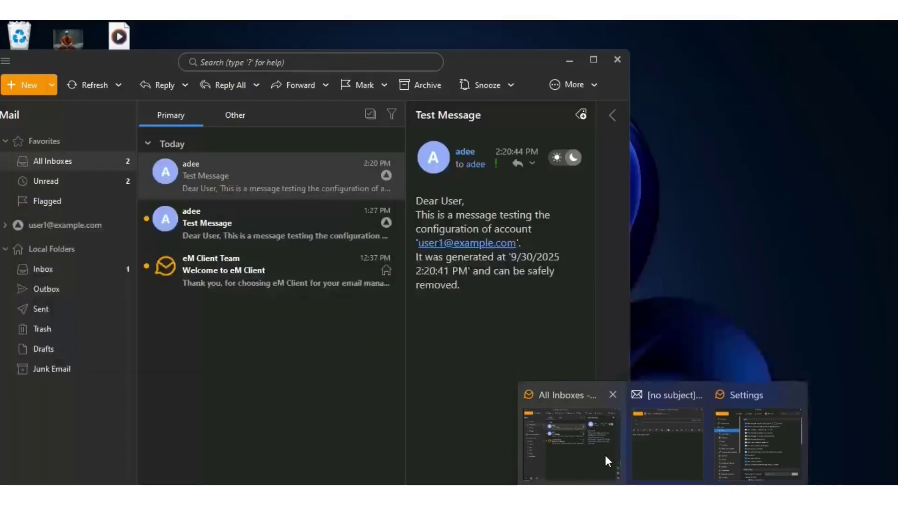
click(604, 453)
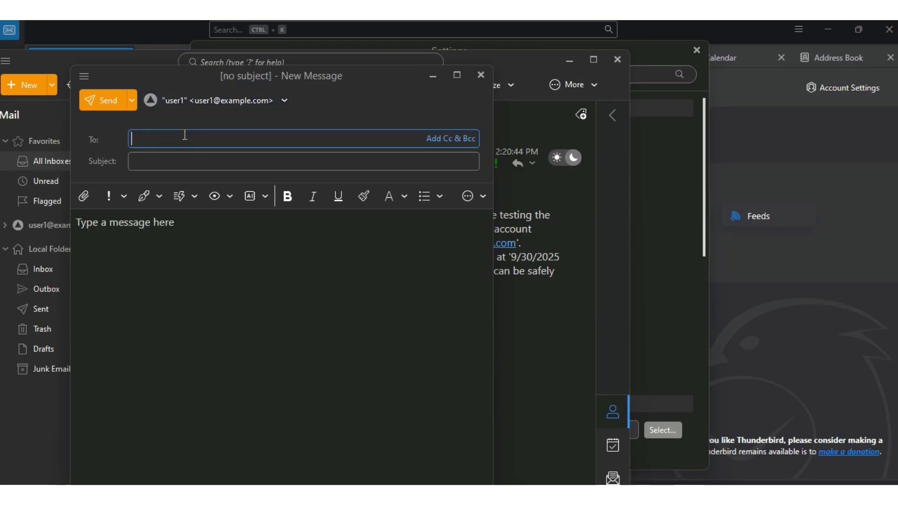
text(ser2@exampl)
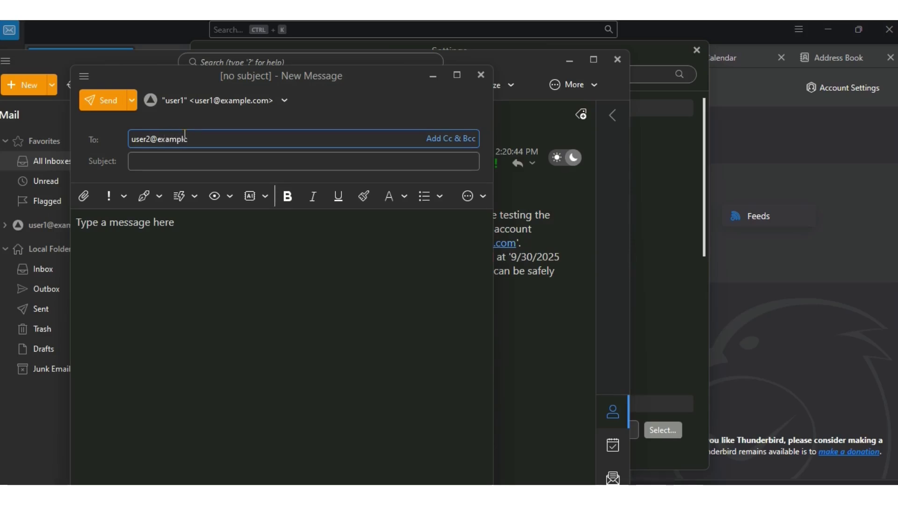
text(e.com)
click(163, 159)
text(hello world)
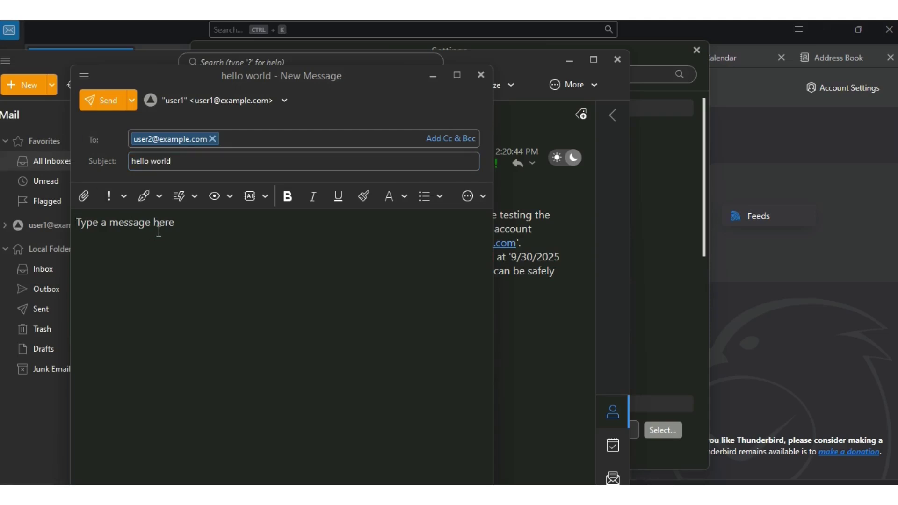
text(dfghjjh)
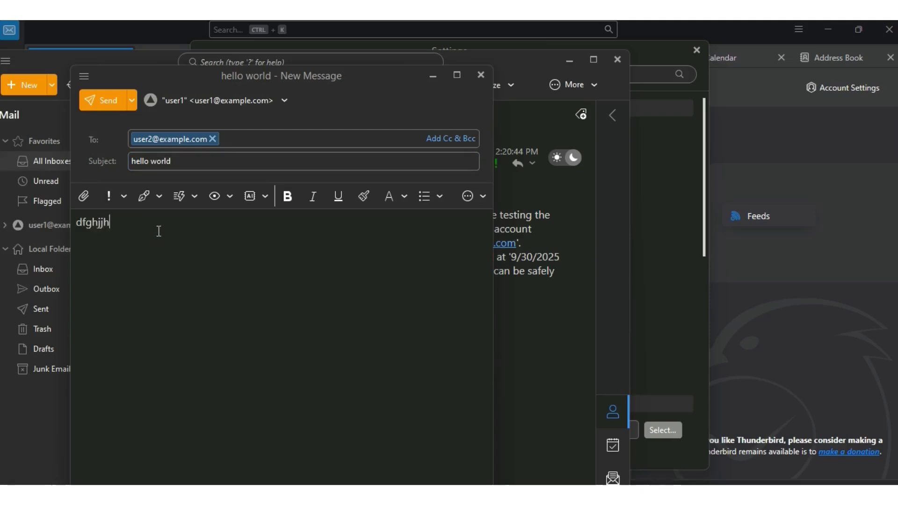
text(fhldyuldddlduldulylyul)
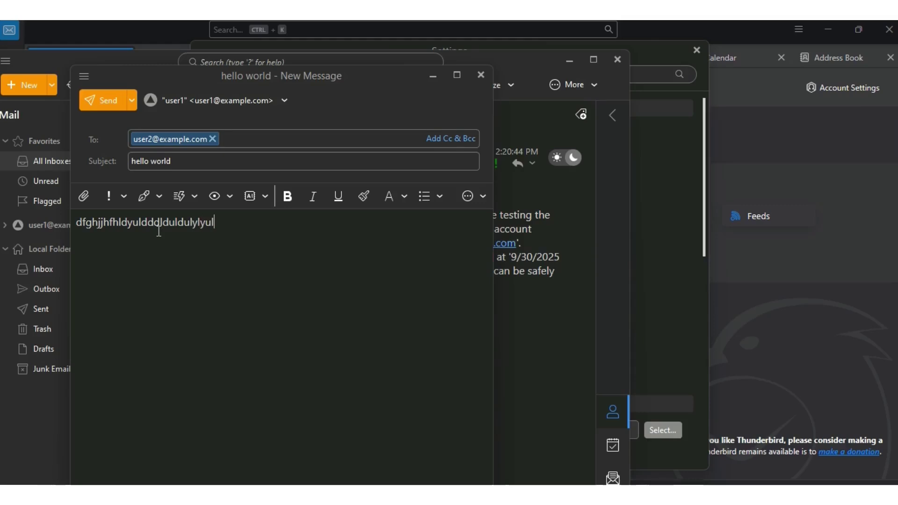
- Send the hello world message and open it in Thunderbird's new Inbox
click(103, 103)
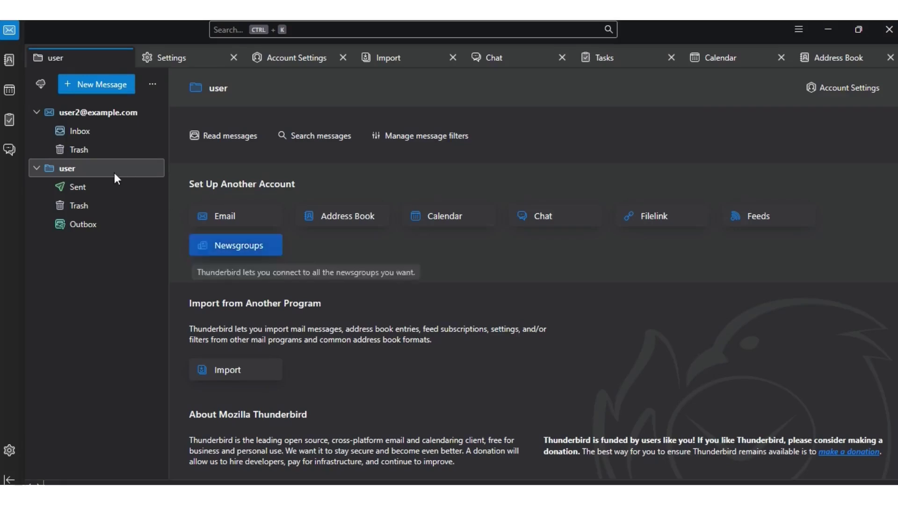
click(87, 128)
click(220, 119)
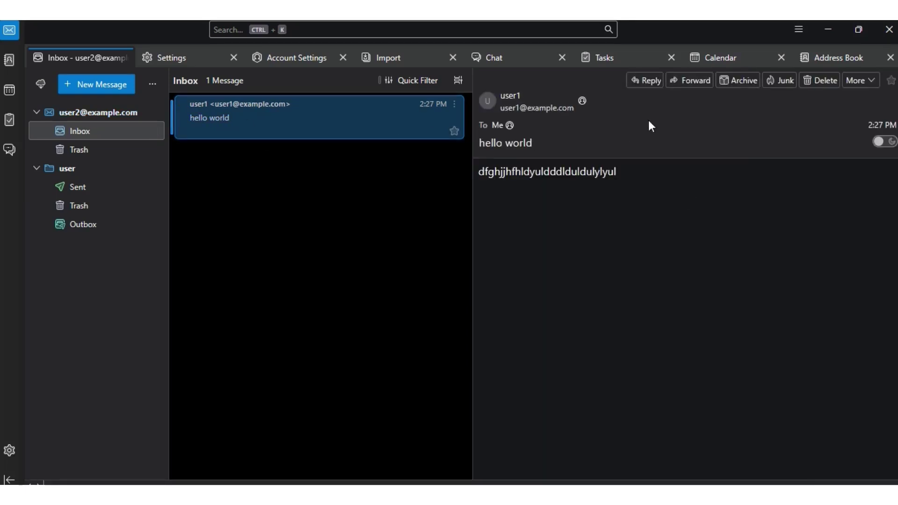
- Reply 'yup' from Thunderbird and view the two-message thread in eM Client
click(642, 80)
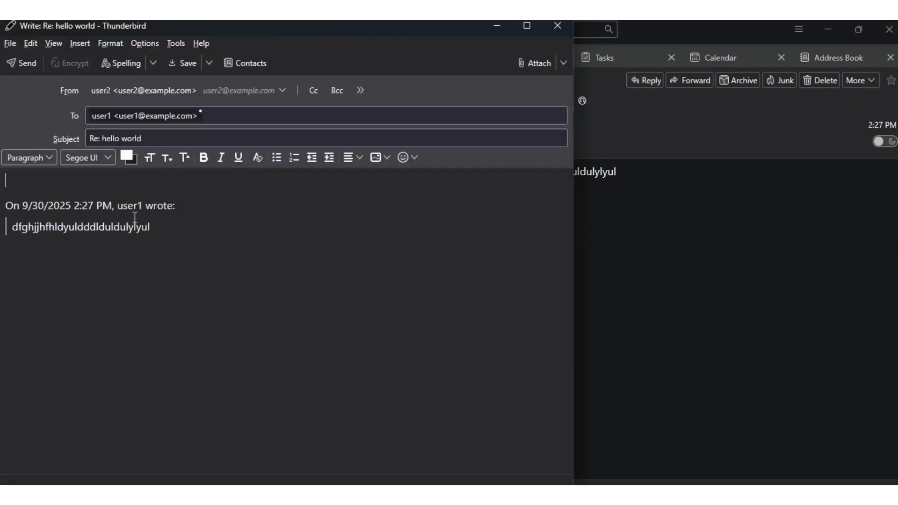
text(yup)
click(29, 67)
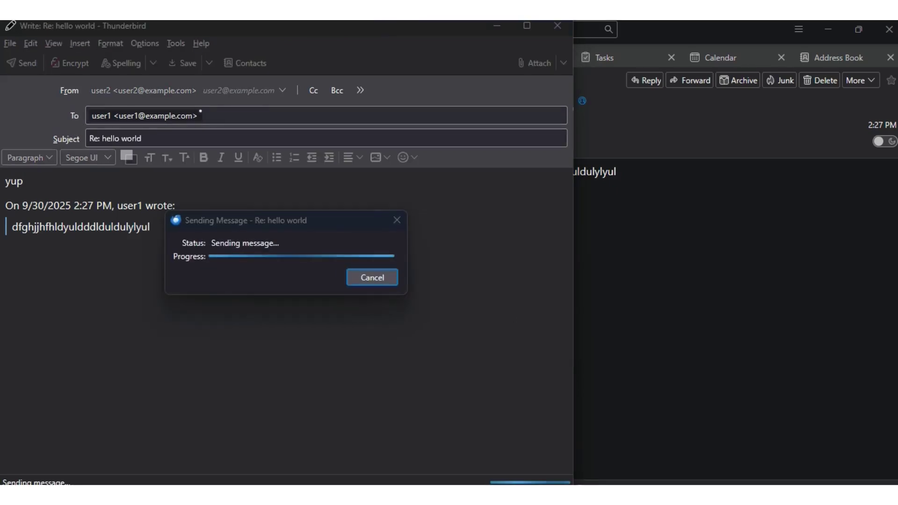
click(585, 438)
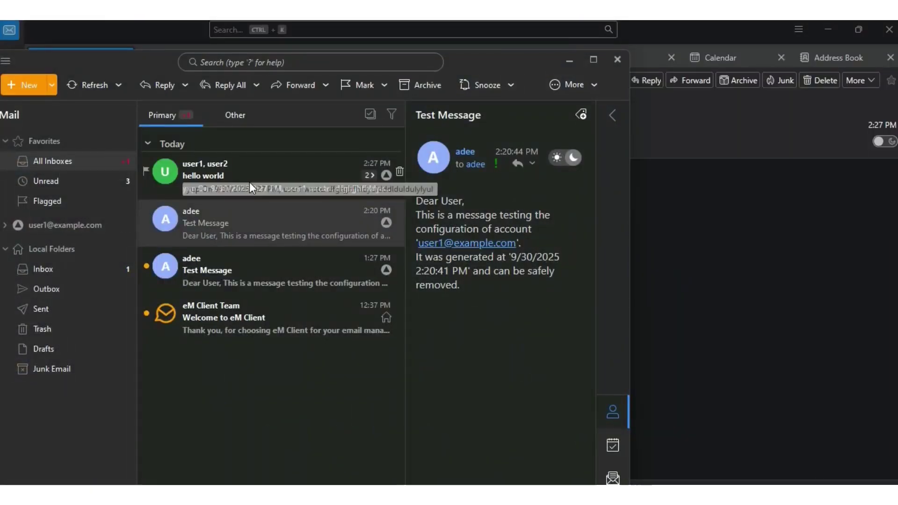
click(249, 182)
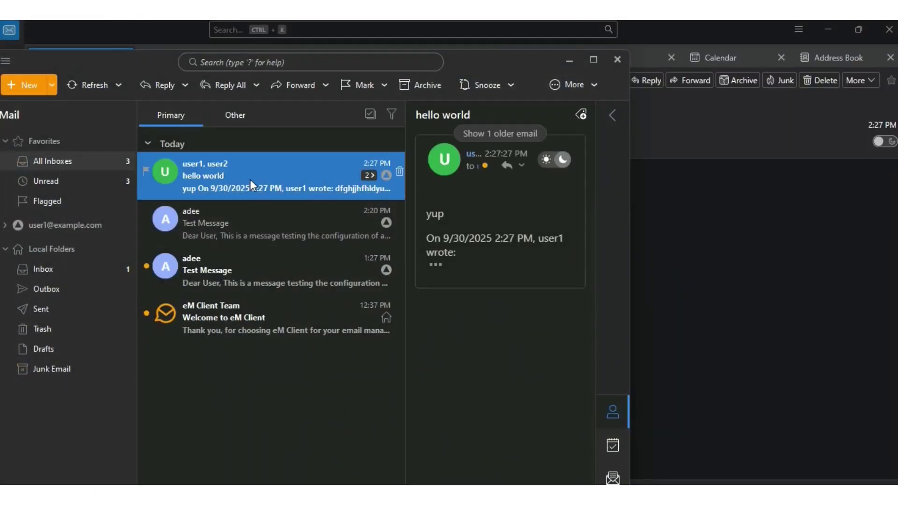